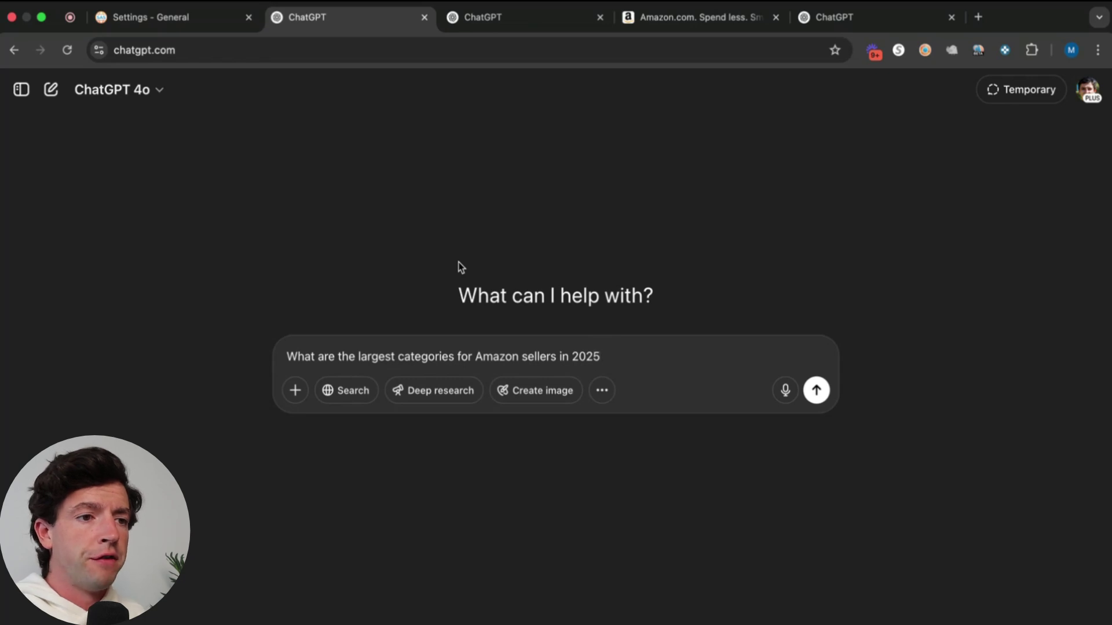
- Submit the top 2025 Amazon seller categories question and scroll through the numbered category answer
key("Return")
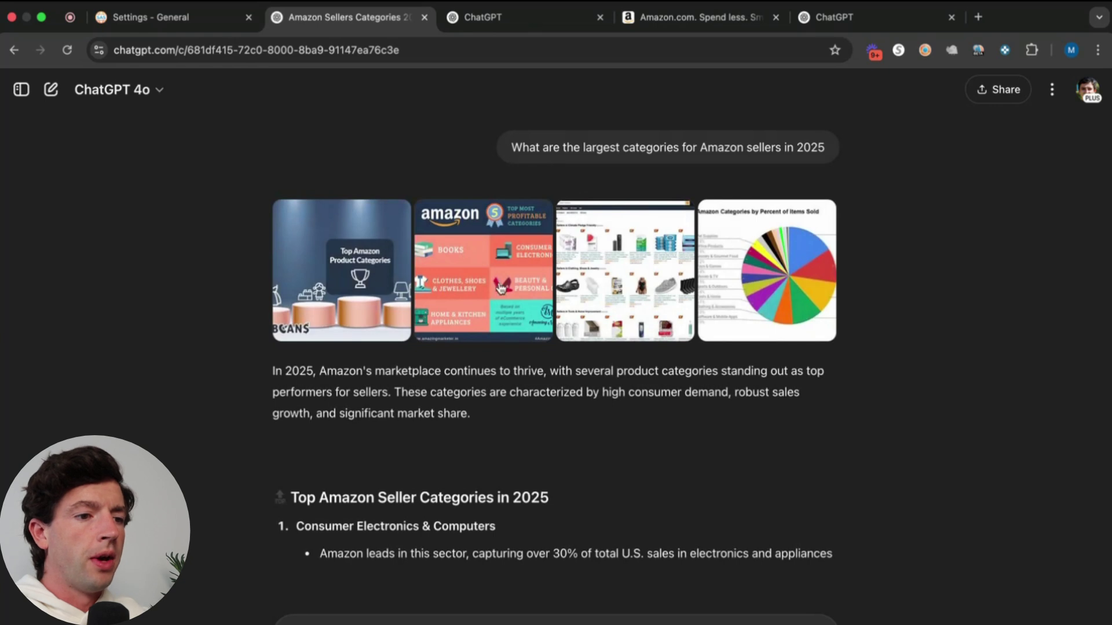
scroll(525, 312, "down", 2)
scroll(525, 312, "down", 3)
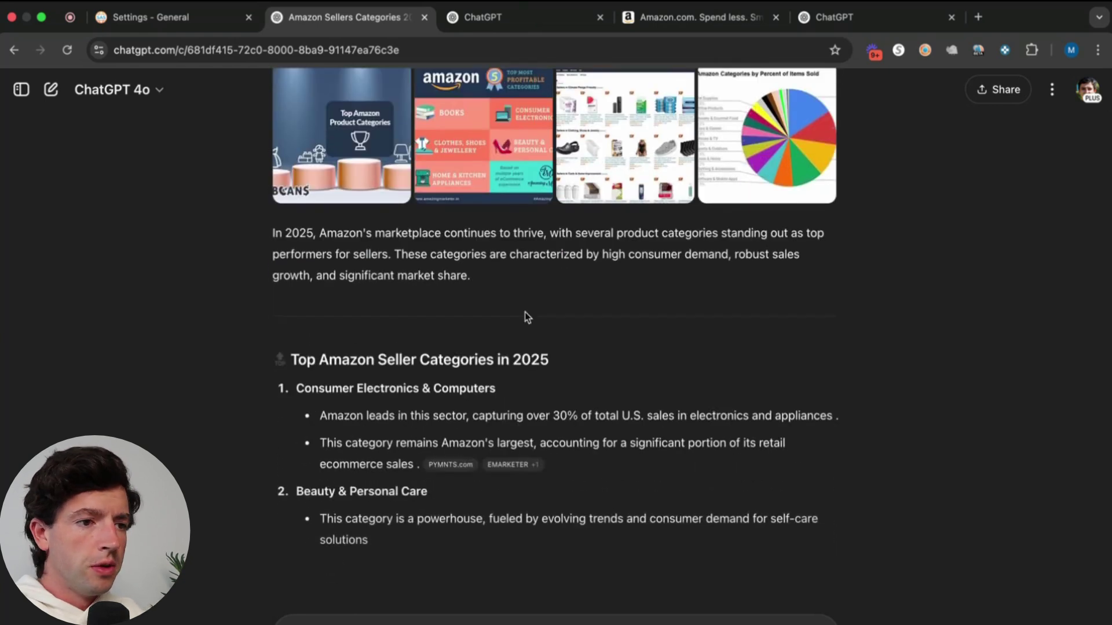
scroll(526, 316, "down", 2)
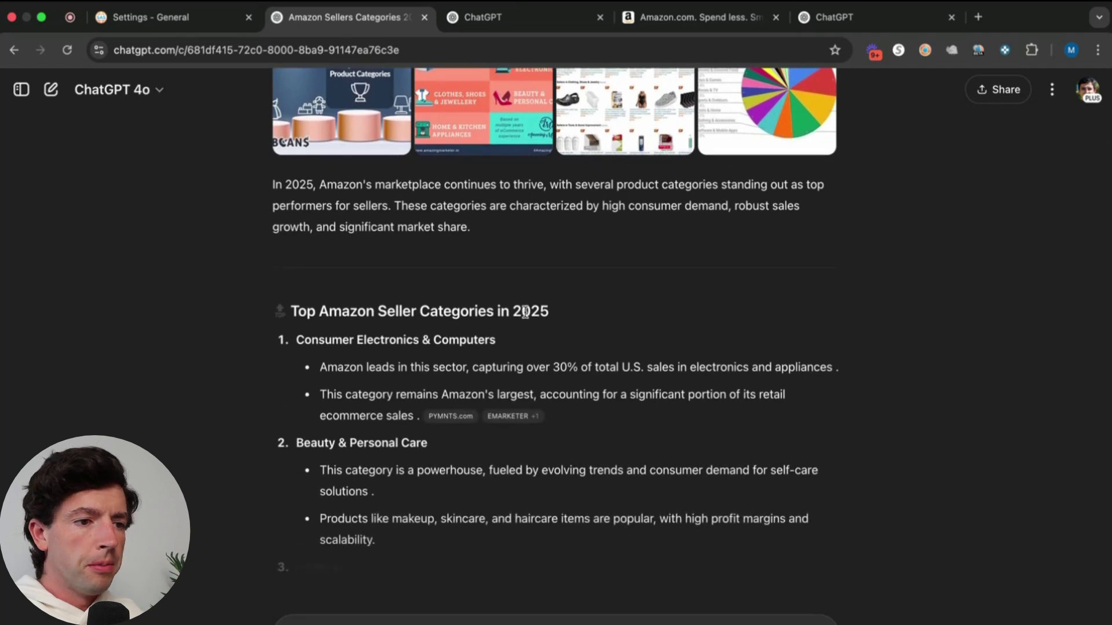
scroll(525, 313, "down", 3)
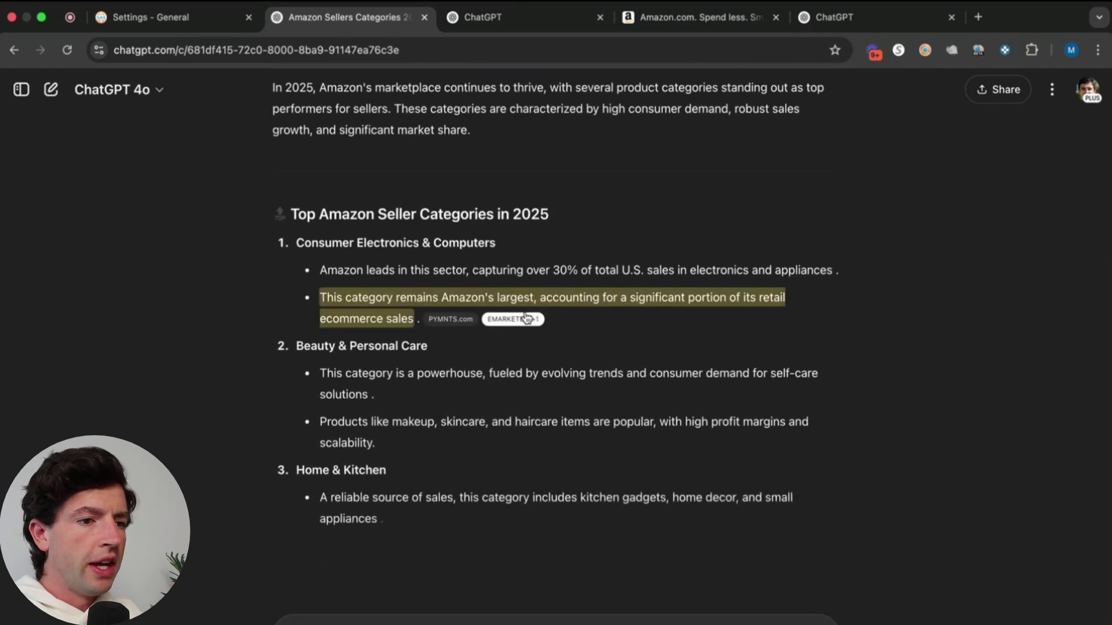
scroll(481, 477, "down", 2)
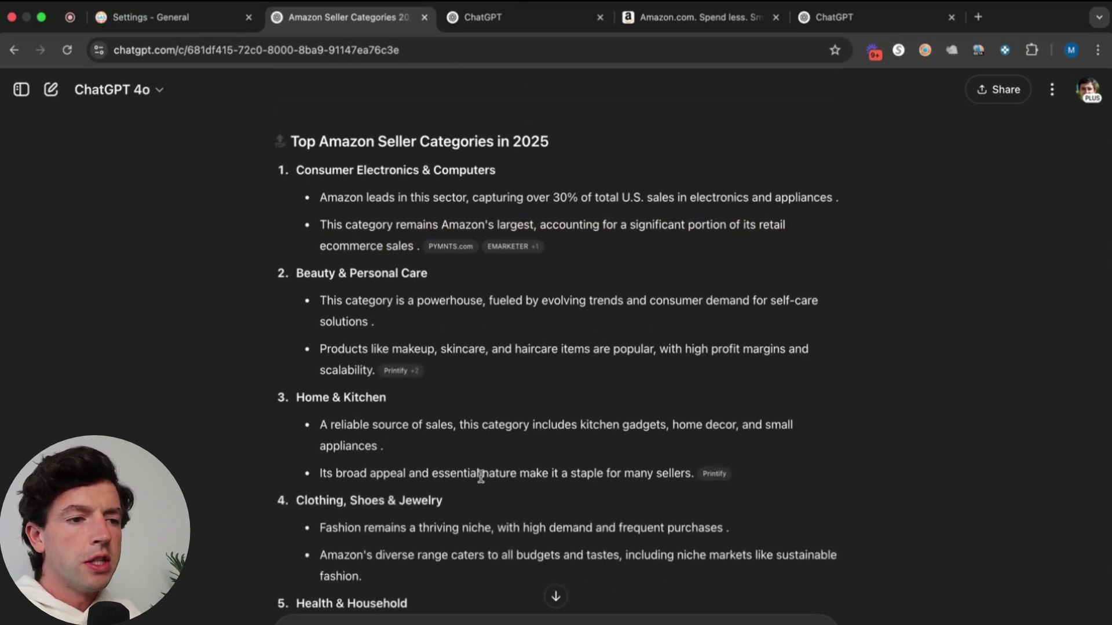
scroll(480, 477, "down", 3)
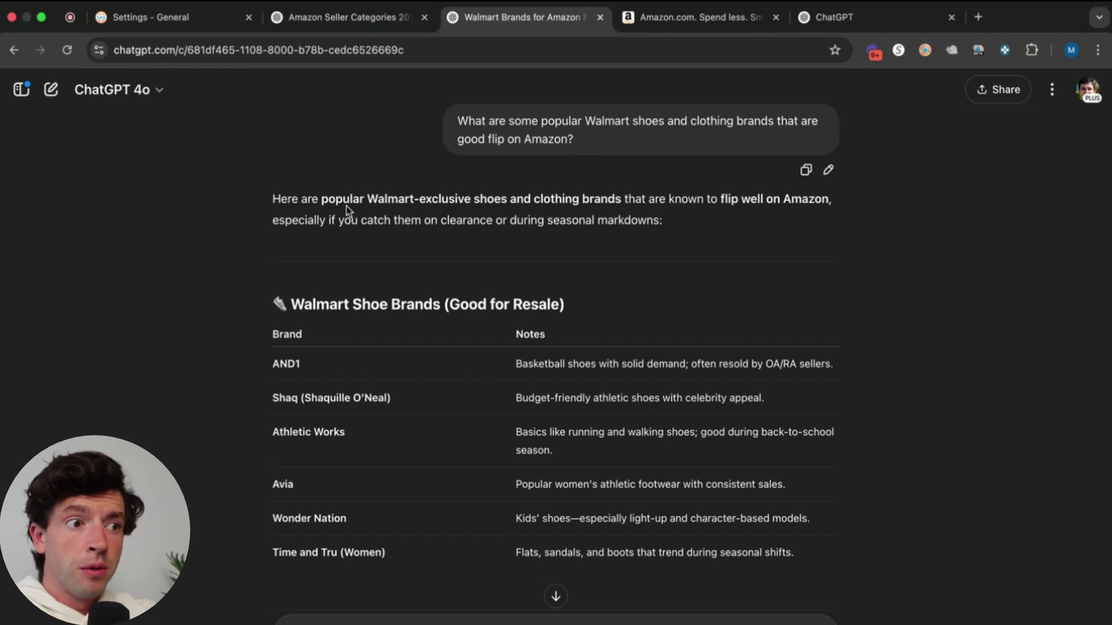
- Read the Walmart shoe brands table and select its rows from Brand down to Avia
scroll(363, 248, "down", 2)
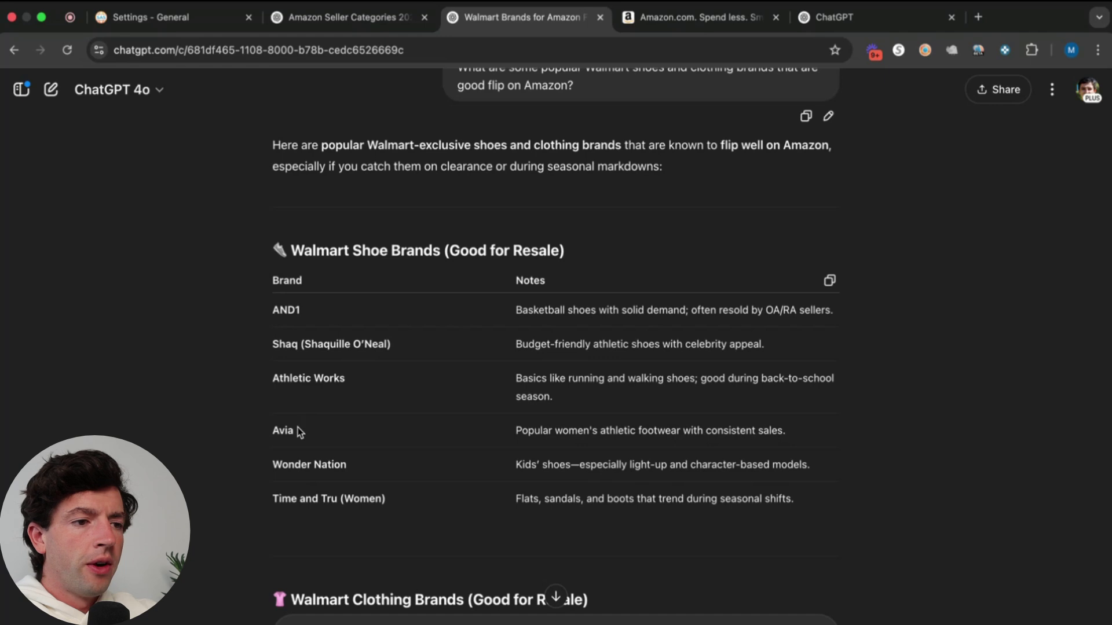
scroll(318, 395, "down", 2)
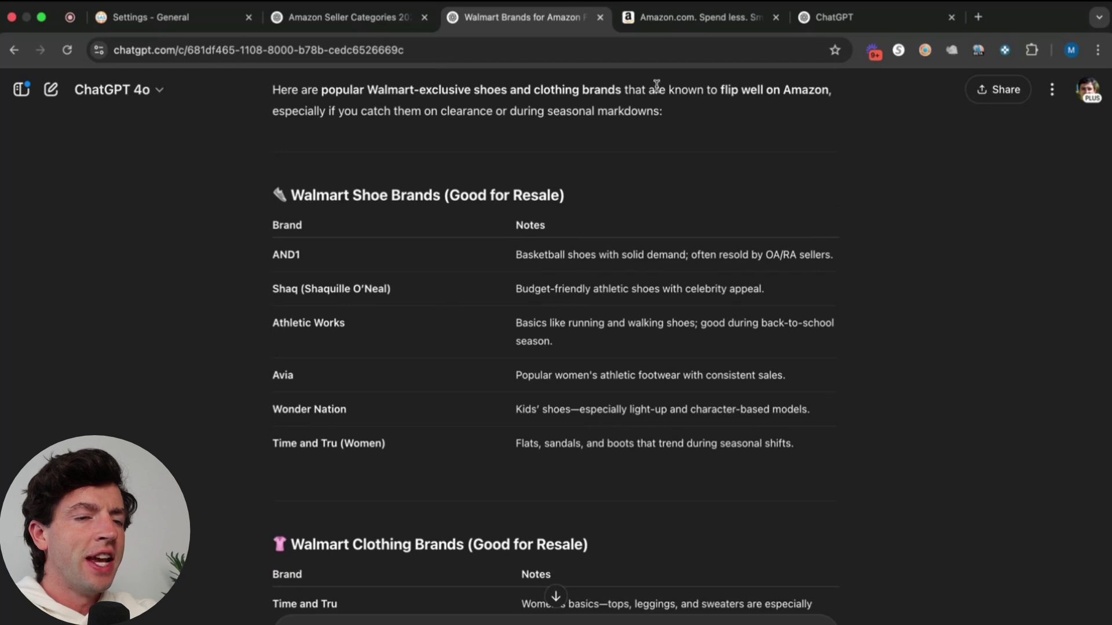
left_click(655, 19)
left_click(526, 22)
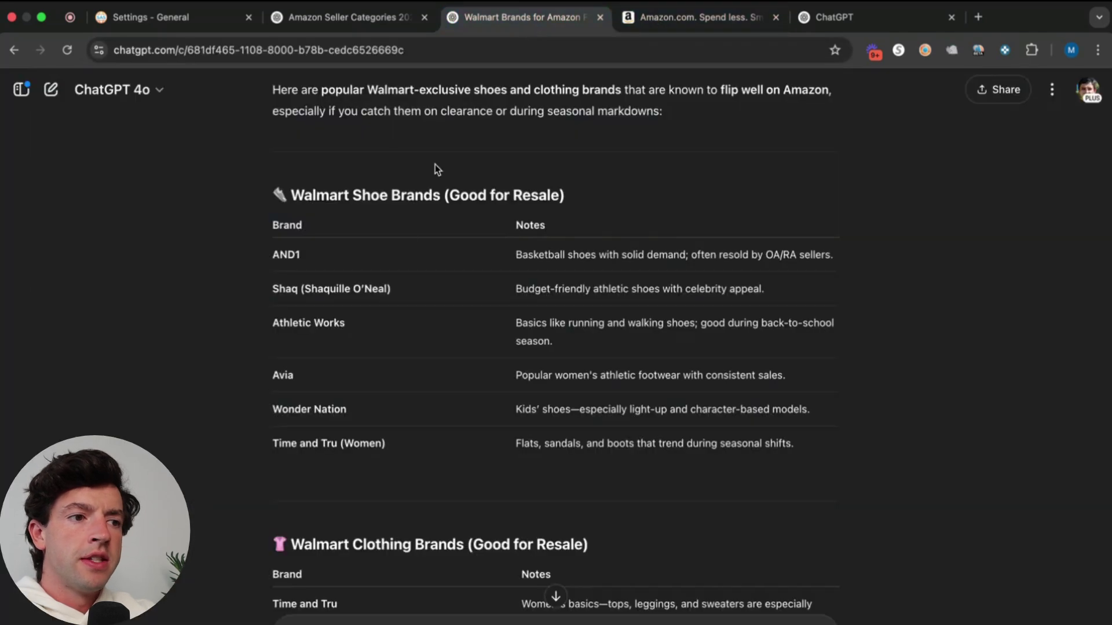
left_click_drag(311, 381, 274, 379)
key("ctrl+c")
- Search Amazon for 'avia socks women' and browse the results
left_click(693, 18)
key("ctrl+v")
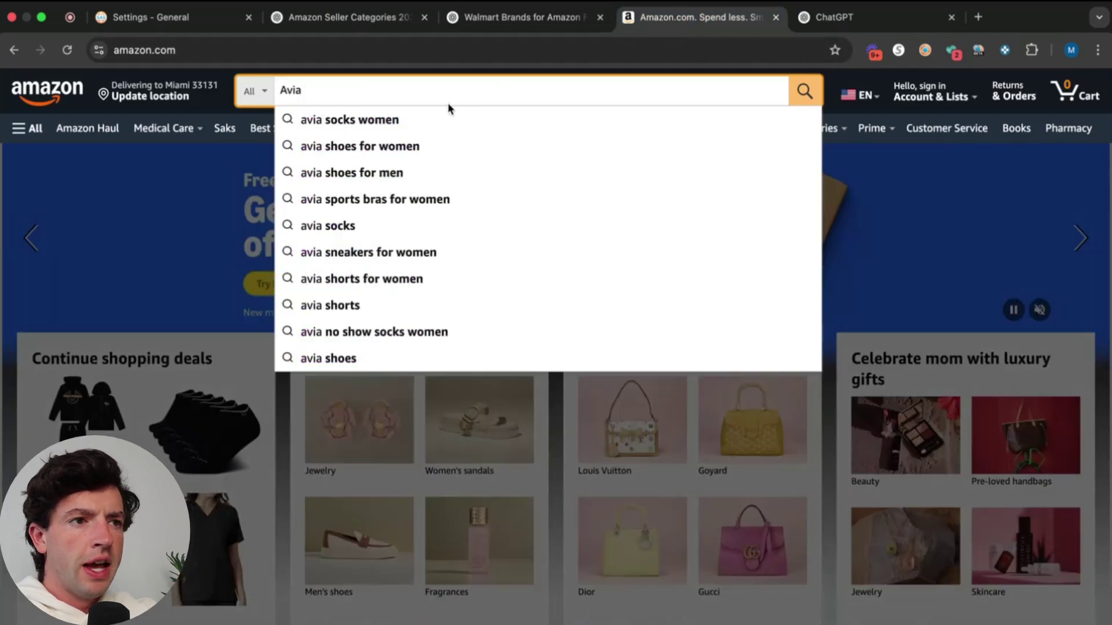
left_click(423, 123)
scroll(559, 312, "down", 6)
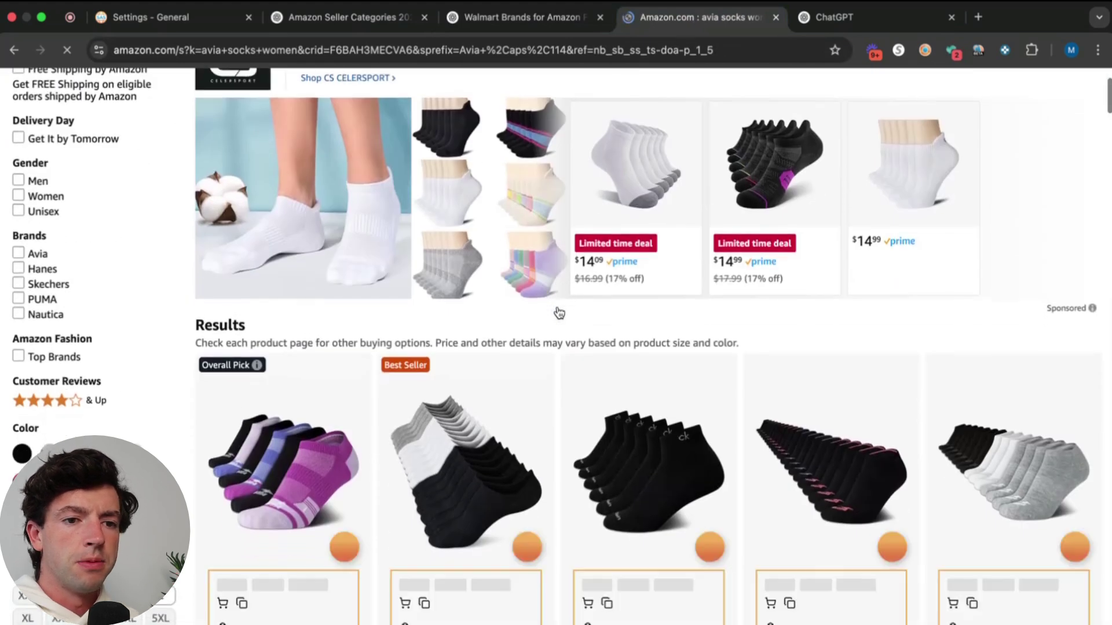
scroll(558, 311, "down", 3)
scroll(453, 482, "up", 5)
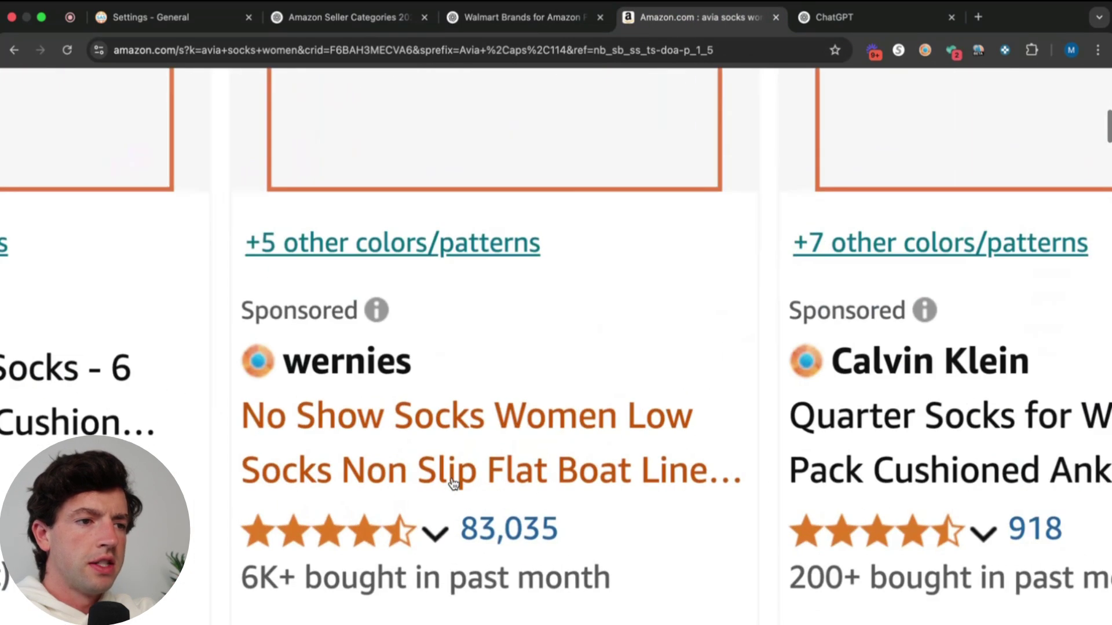
scroll(453, 482, "right", 2)
scroll(579, 480, "down", 4)
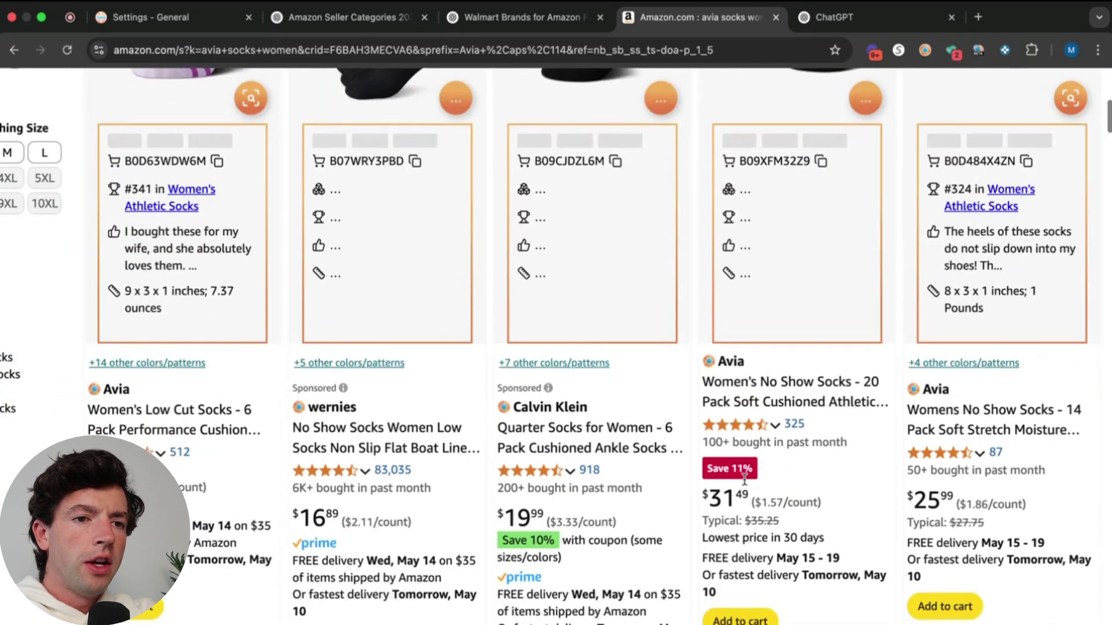
scroll(706, 481, "down", 1)
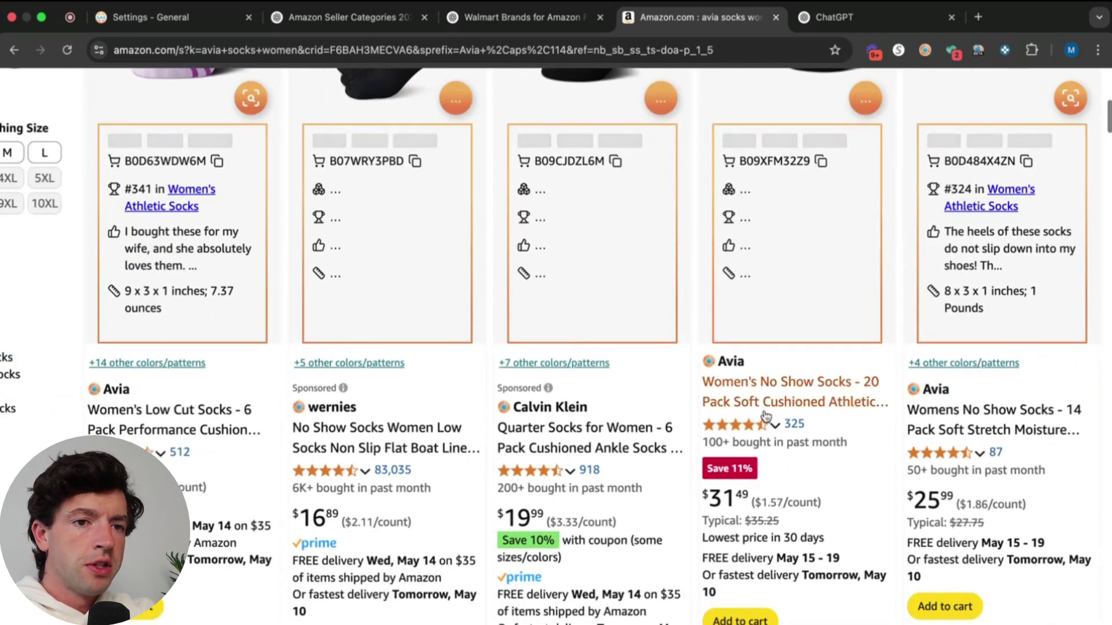
- Open the Avia 20-pack, 14-pack, lightweight, comfort cushion and 10-pack sock listings in new tabs, closing the results
right_click(795, 396)
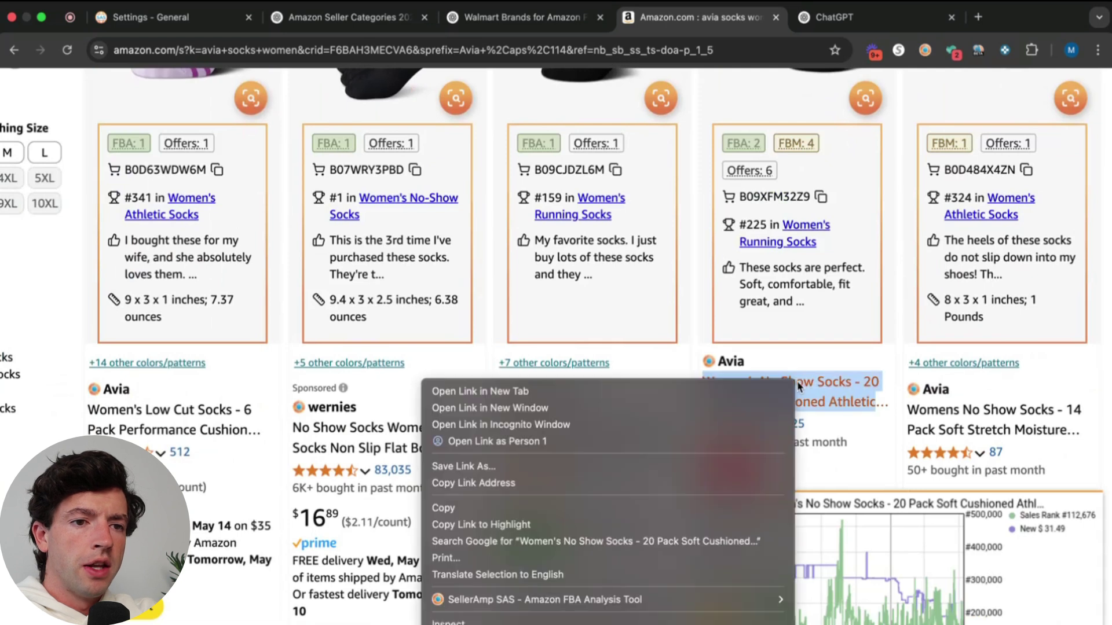
left_click(753, 391)
right_click(1019, 431)
left_click(980, 422)
scroll(977, 418, "down", 7)
scroll(978, 418, "down", 6)
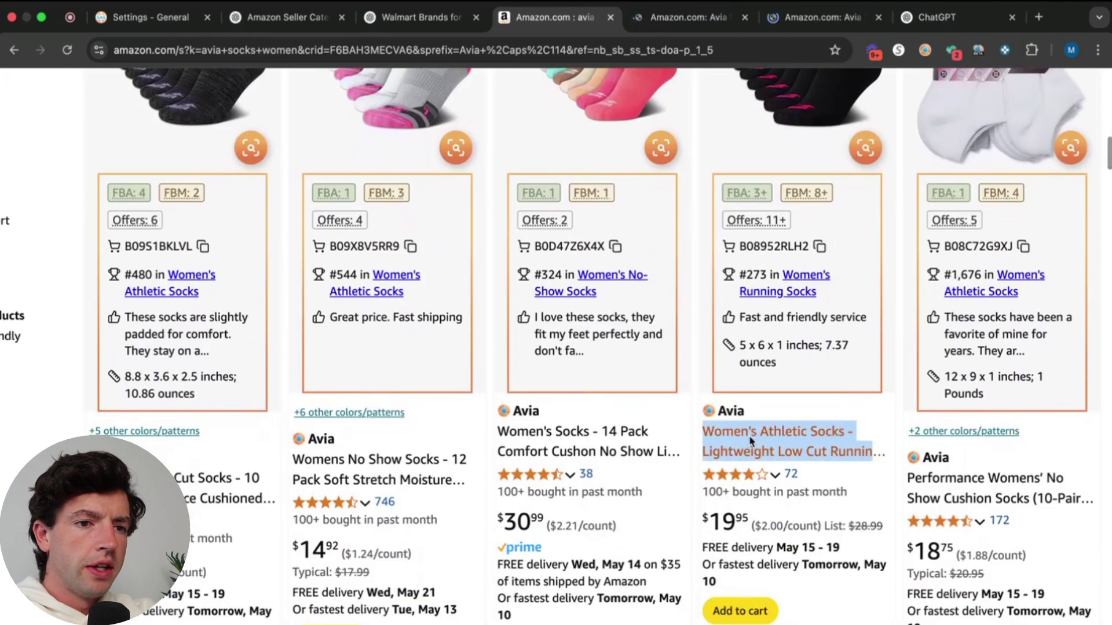
right_click(752, 440)
left_click(775, 426)
right_click(572, 440)
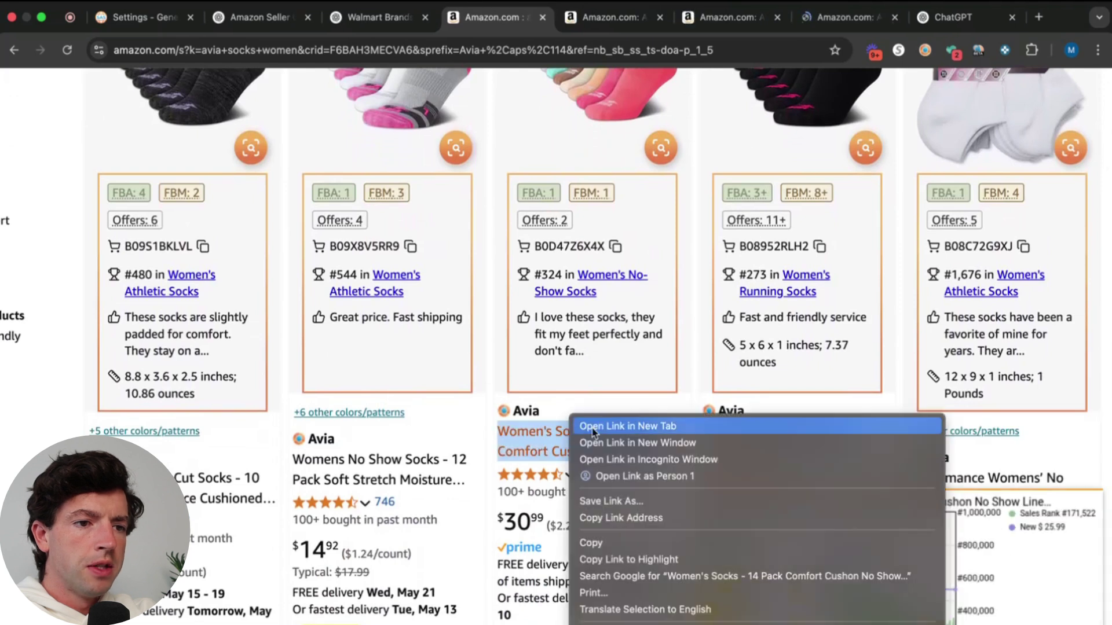
left_click(599, 429)
scroll(599, 432, "down", 7)
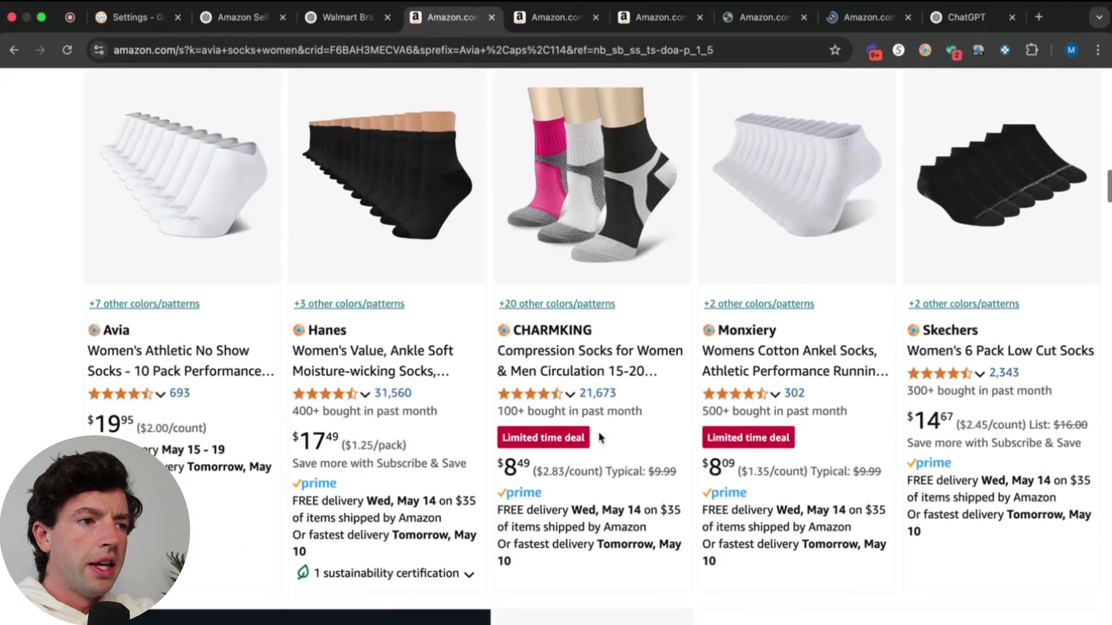
scroll(599, 432, "down", 1)
right_click(213, 296)
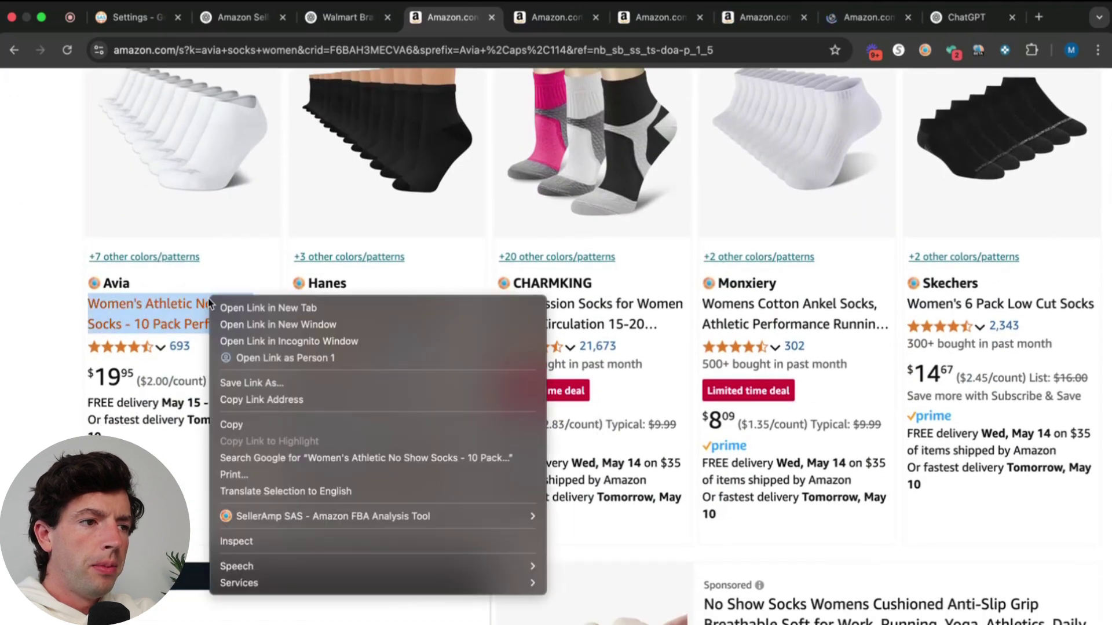
left_click(243, 310)
left_click(449, 18)
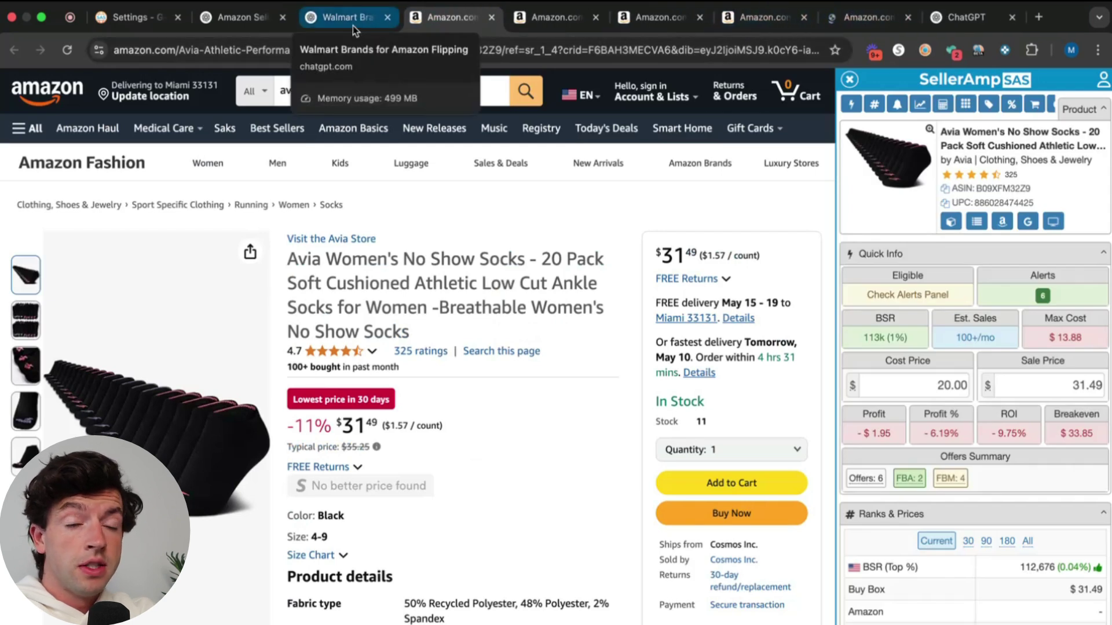
- On the white Avia 10-pack sock listing, highlight the 104k best-seller rank
left_click(862, 21)
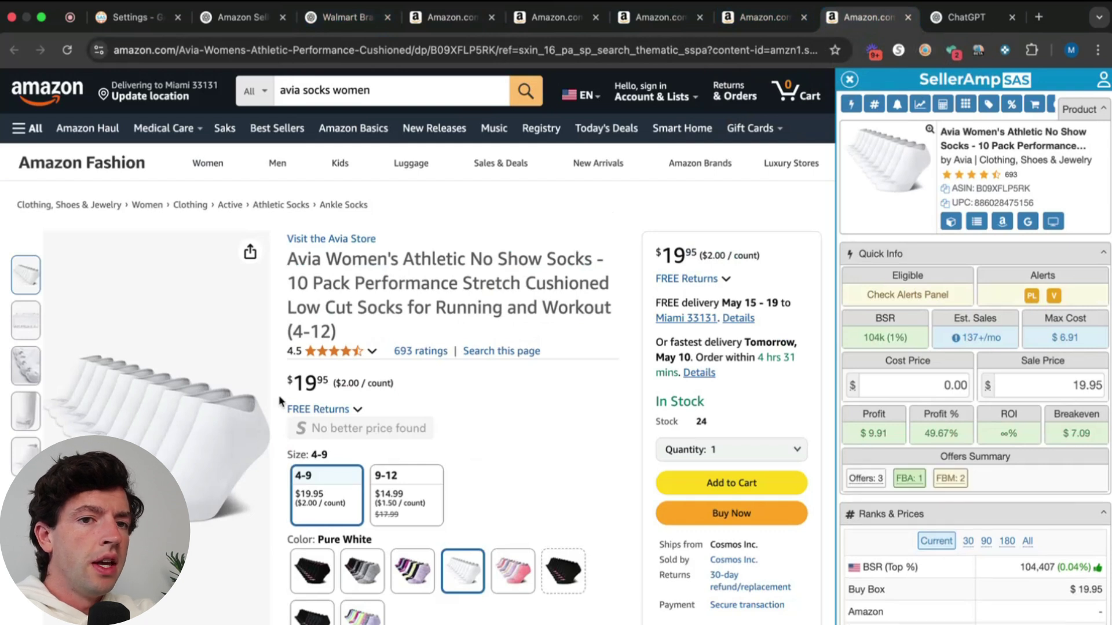
scroll(258, 379, "up", 5)
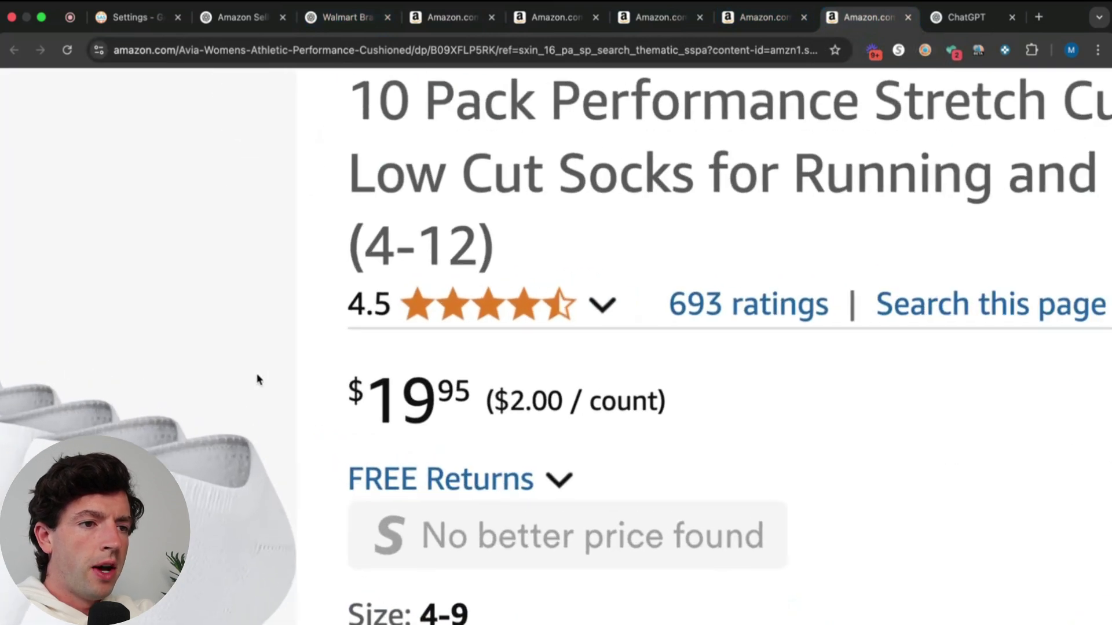
scroll(675, 359, "down", 5)
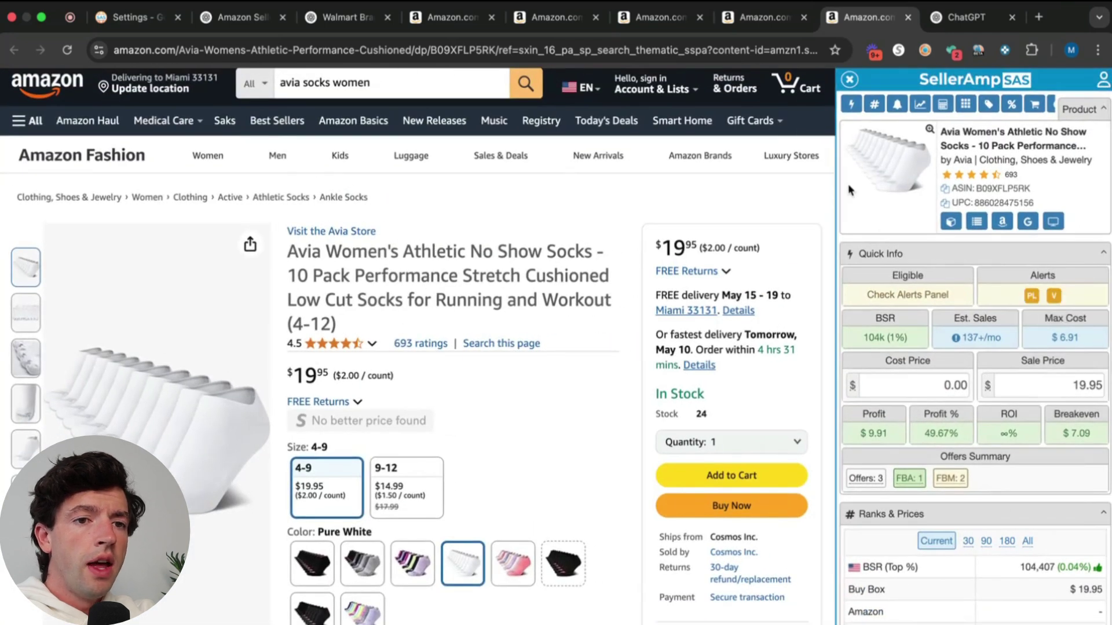
scroll(1082, 347, "up", 5)
mouse_move(601, 348)
left_click_drag(602, 351, 424, 352)
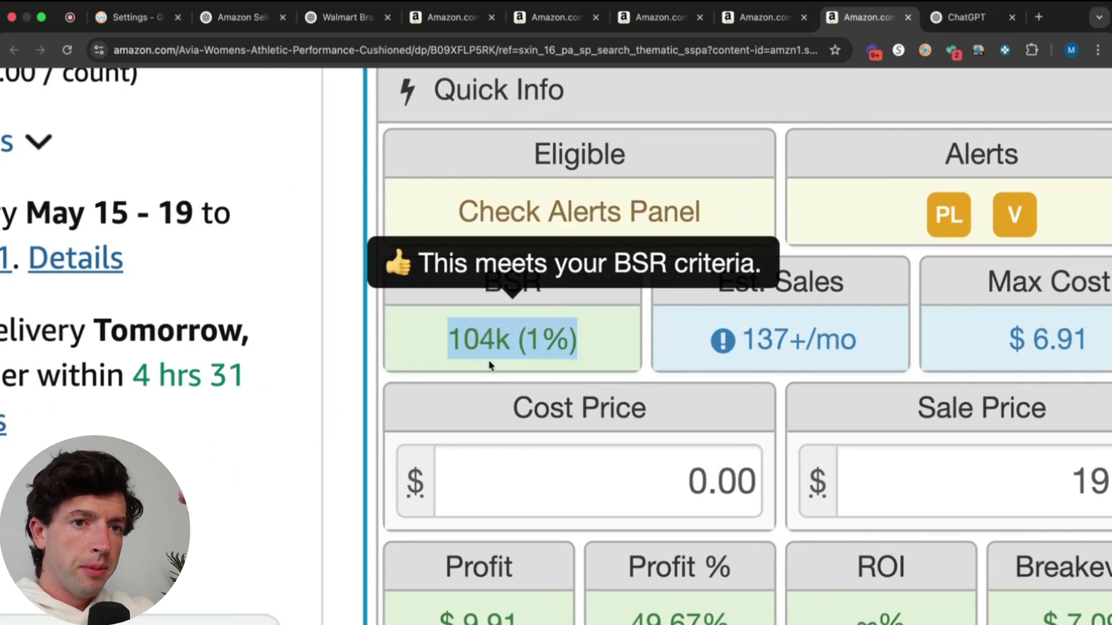
- Highlight SellerAmp's $6.91 maximum buy cost for the Avia socks
mouse_move(947, 215)
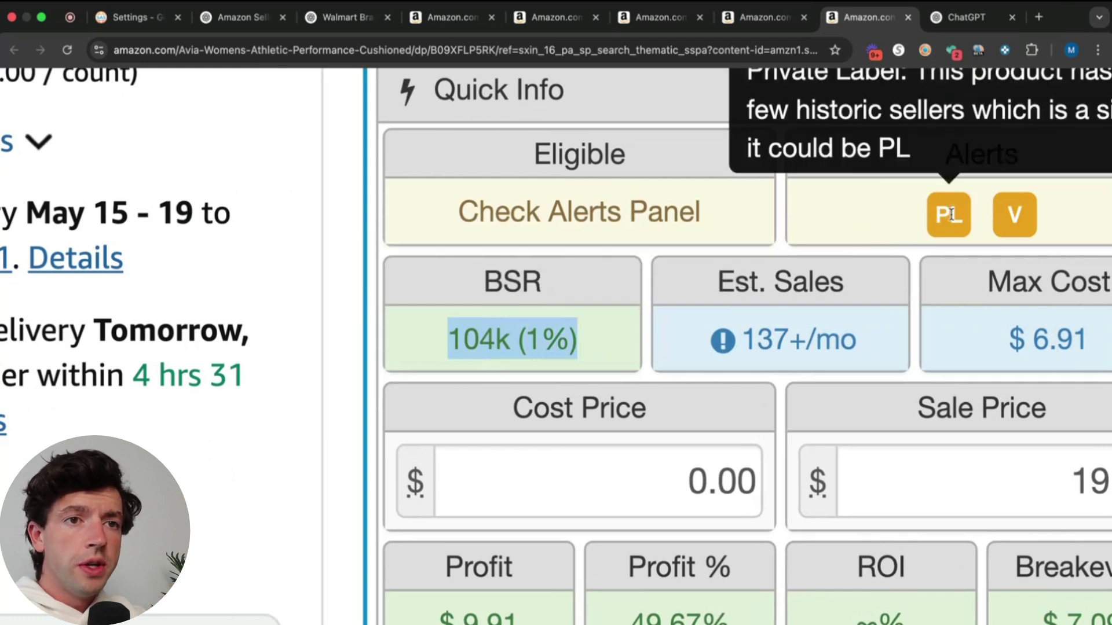
scroll(950, 215, "right", 2)
scroll(874, 232, "up", 2)
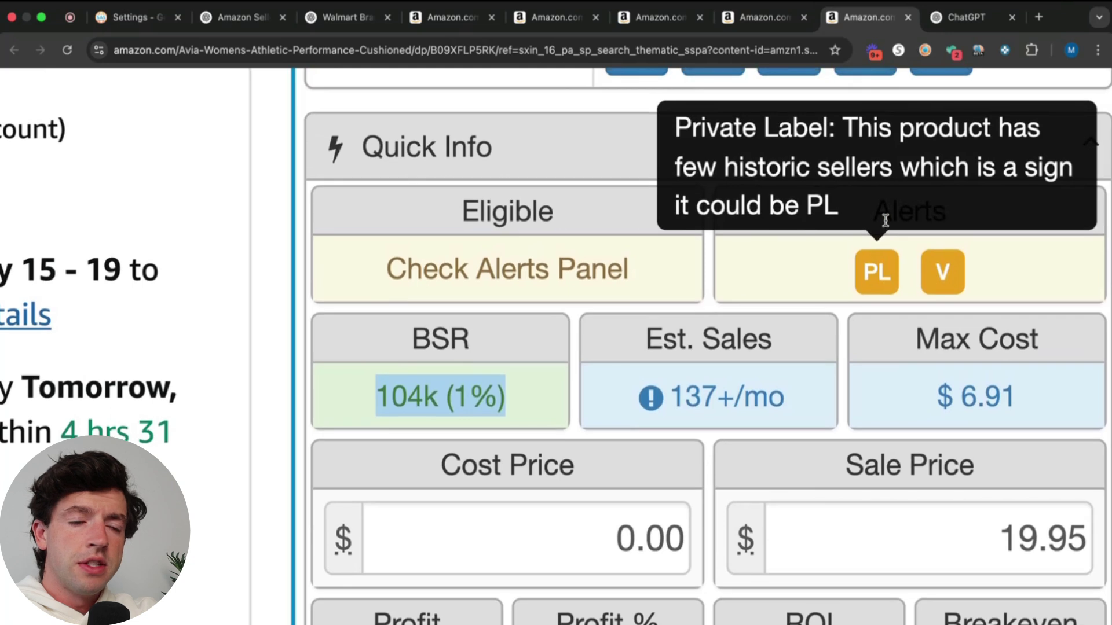
mouse_move(869, 263)
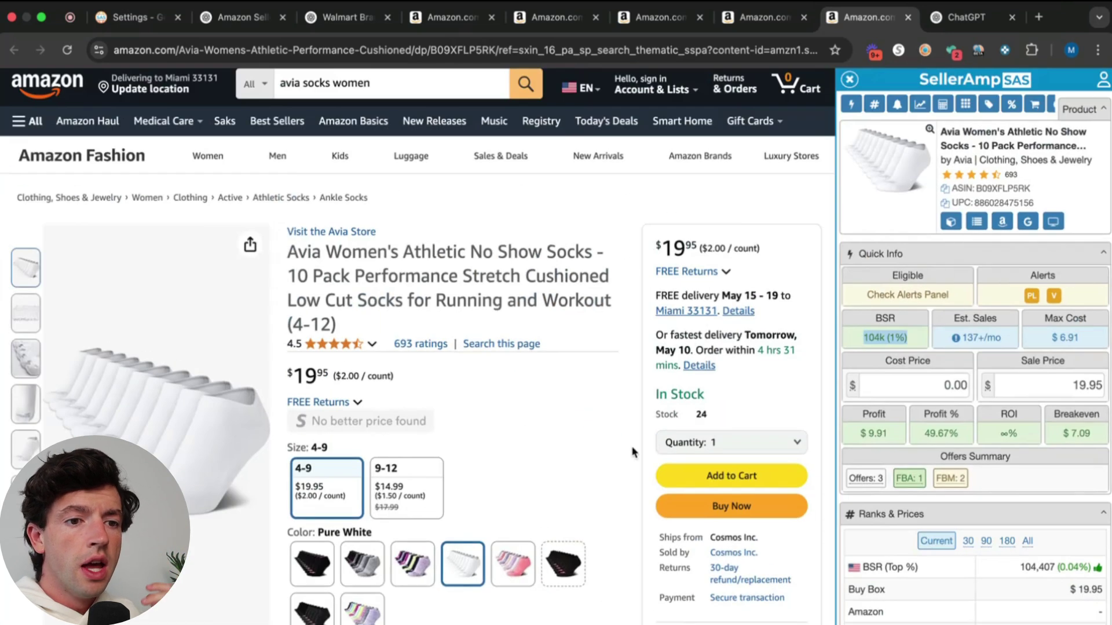
scroll(633, 450, "down", 4)
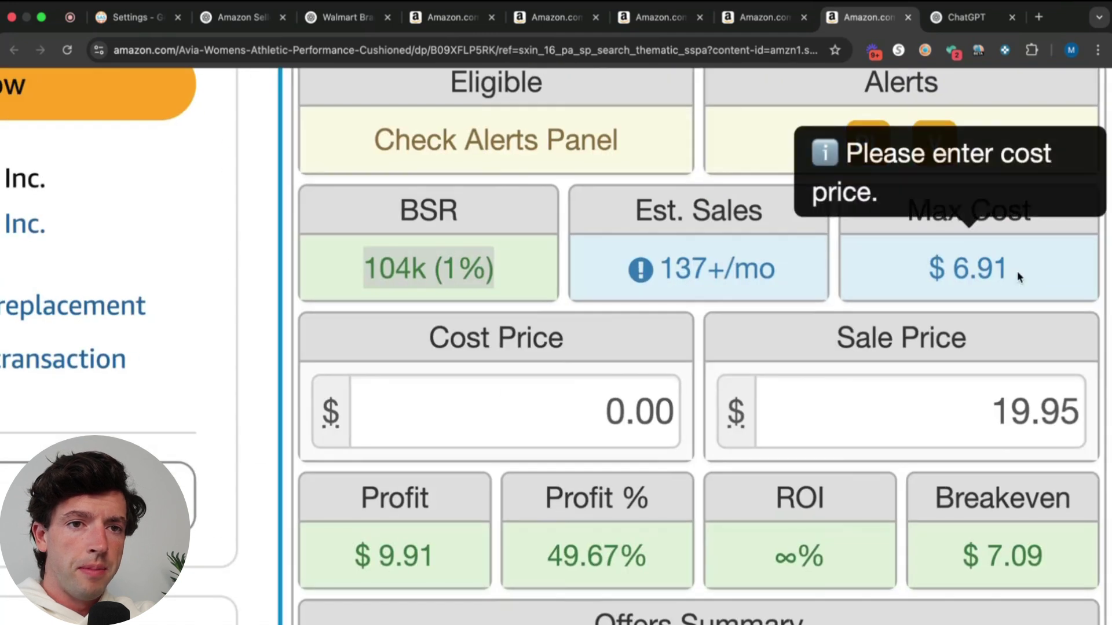
mouse_move(1079, 338)
left_mouse_down()
mouse_move(1042, 338)
mouse_move(1075, 339)
left_mouse_up()
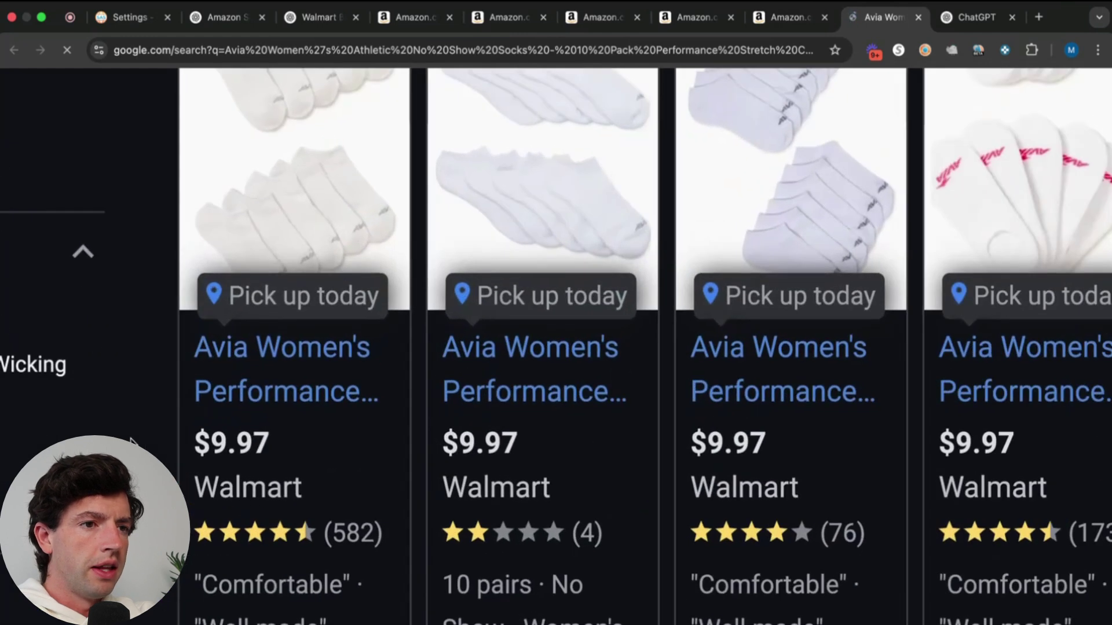
scroll(670, 159, "down", 5)
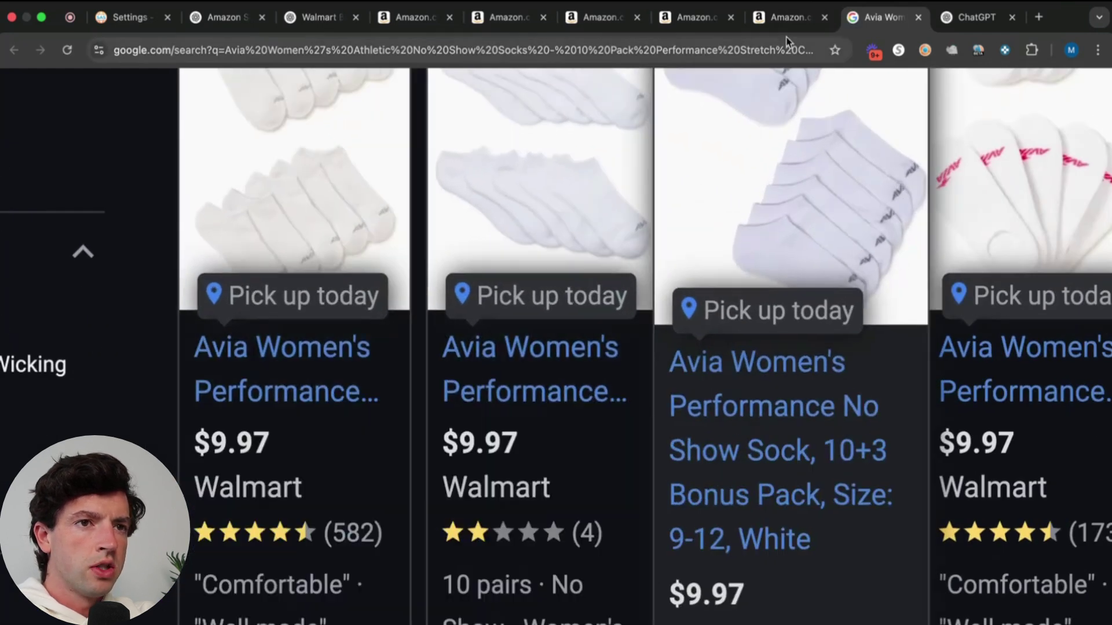
- Enter a 9.97 cost price in SellerAmp for the Avia socks
left_click(791, 17)
left_click(874, 389)
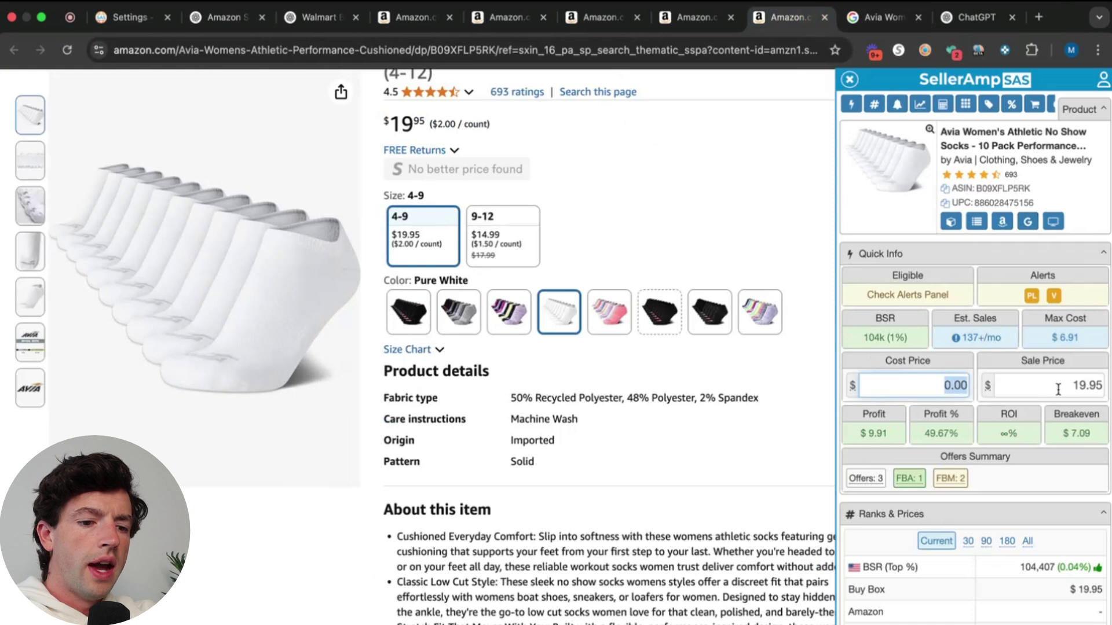
type("9.97")
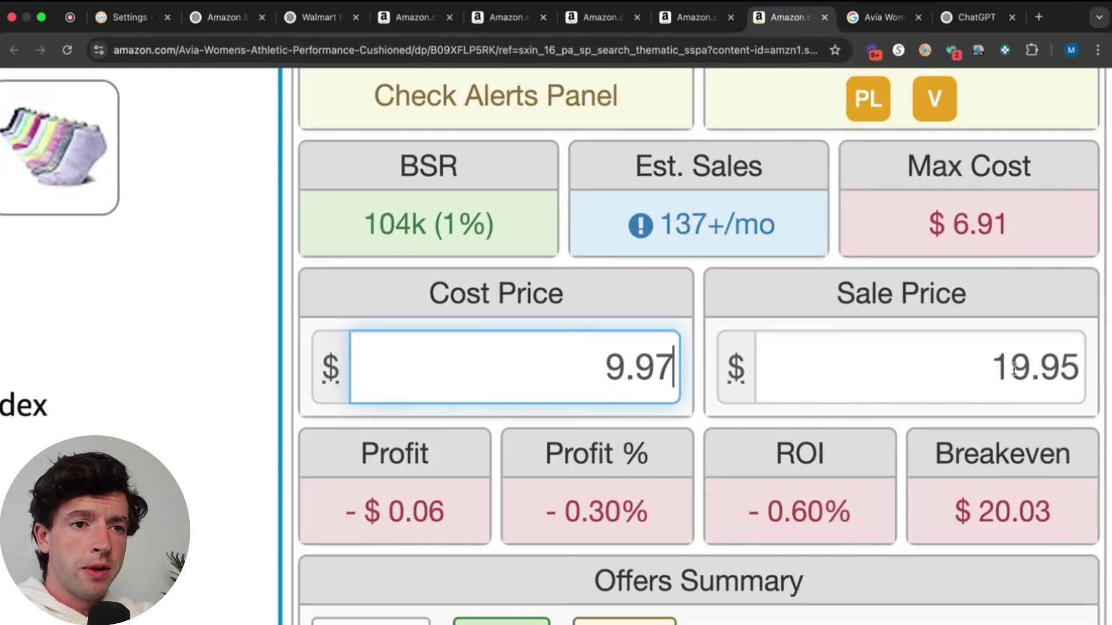
scroll(840, 365, "up", 5)
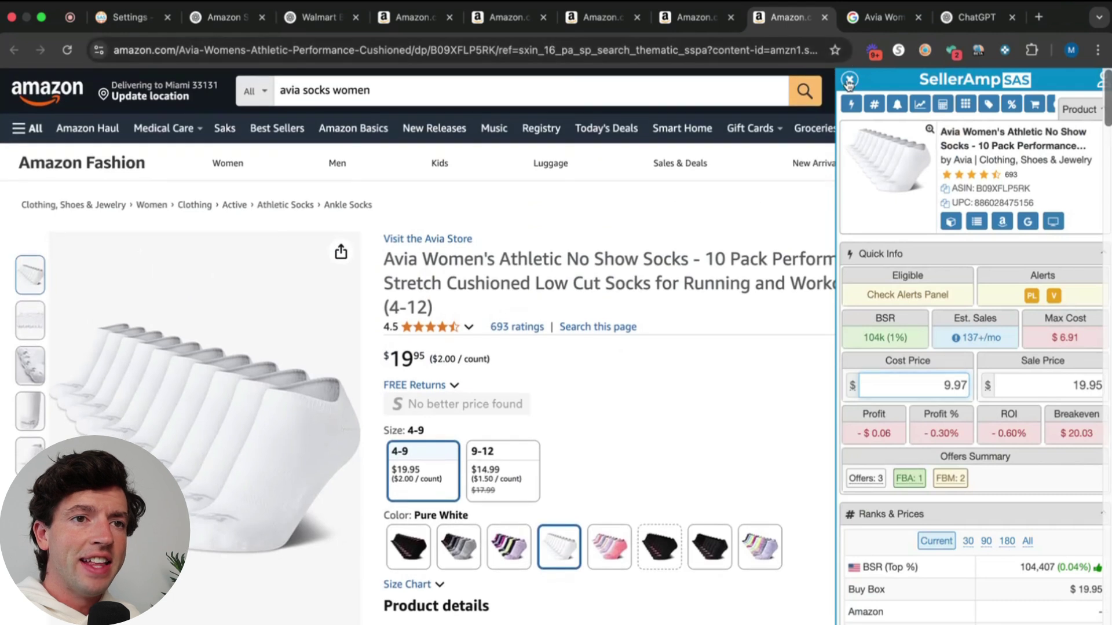
left_click(849, 82)
scroll(1000, 444, "up", 5)
scroll(996, 469, "down", 2)
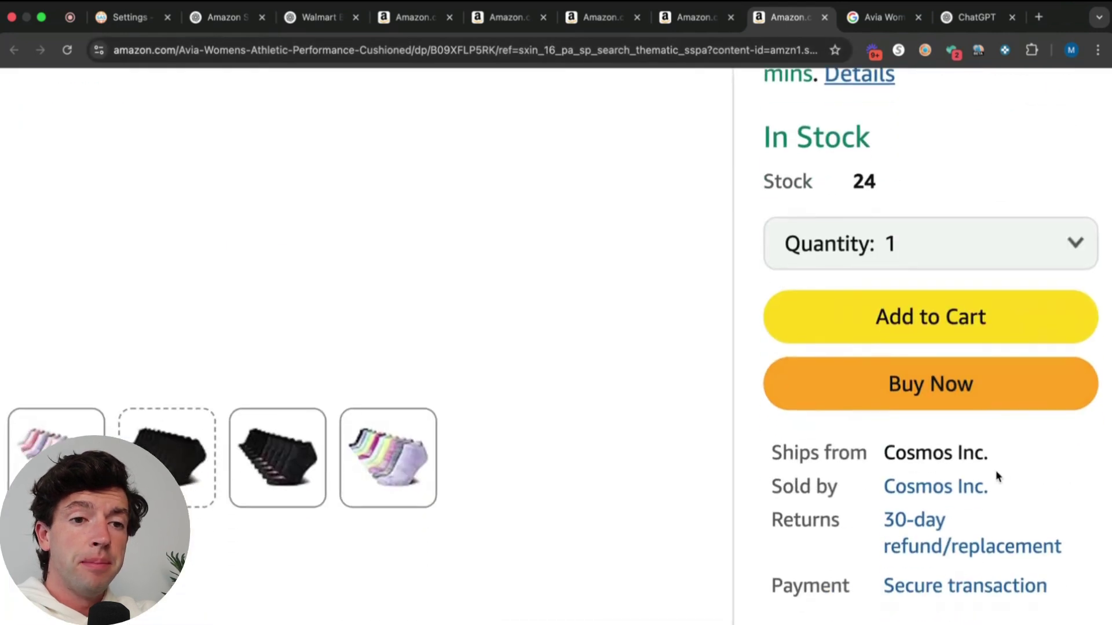
scroll(1002, 469, "down", 5)
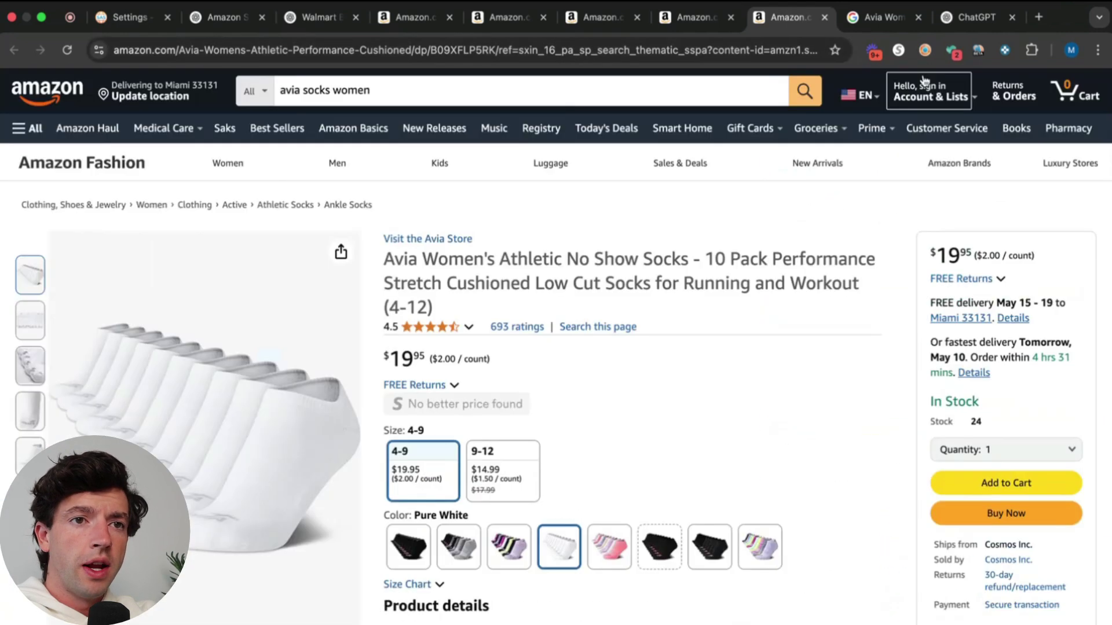
left_click(924, 50)
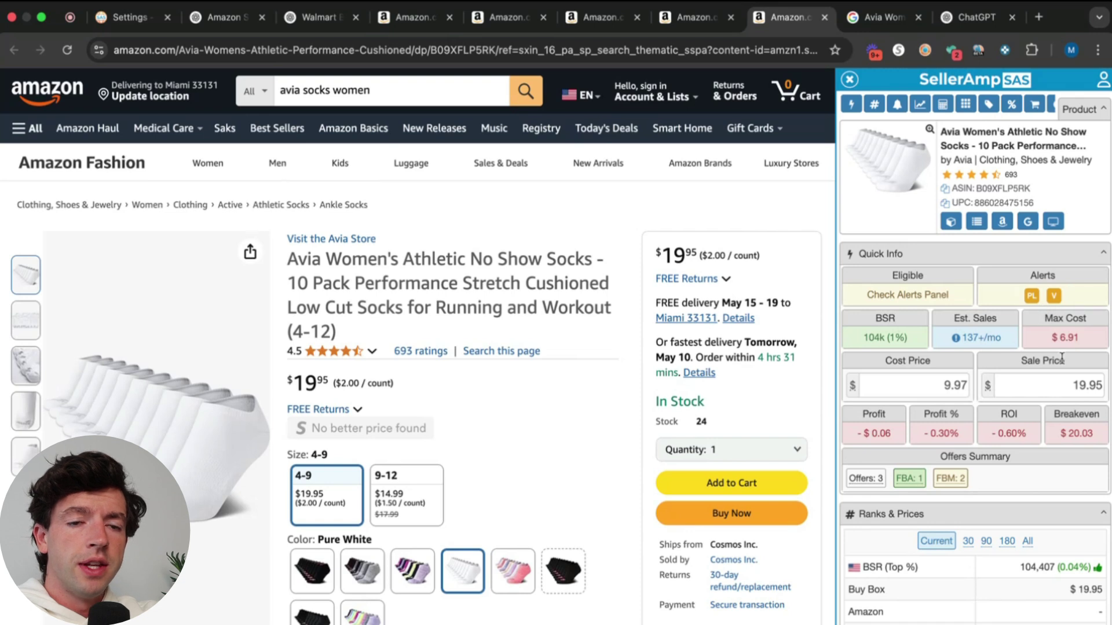
- Set the sale price to 22.00, giving $1.64 profit and 16.45% ROI
scroll(1063, 356, "down", 10)
scroll(1062, 359, "down", 15)
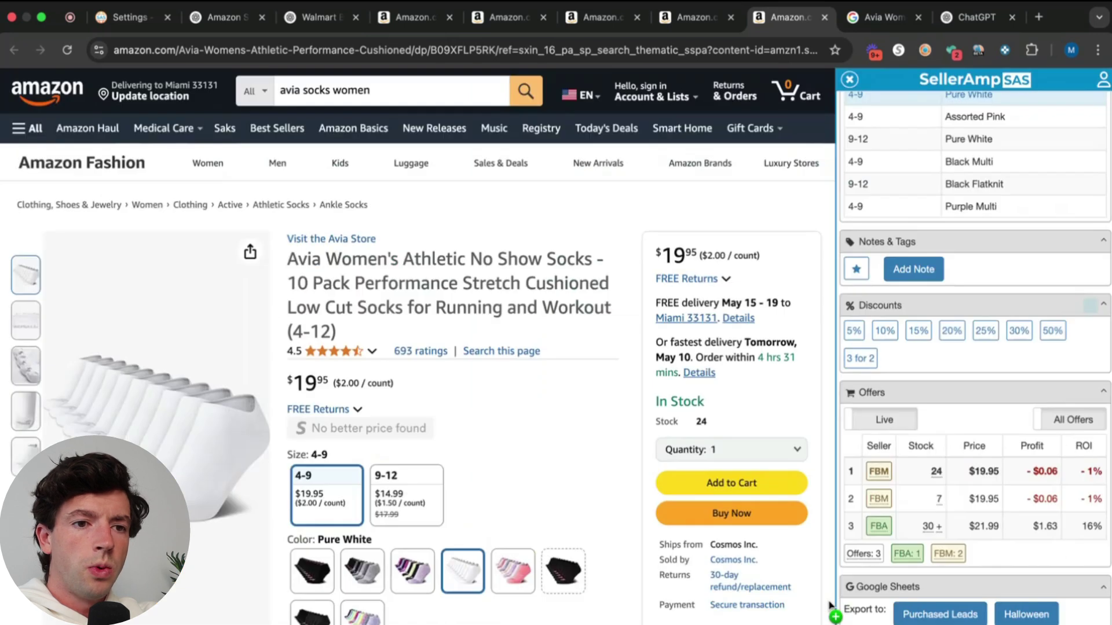
scroll(1063, 432, "up", 20)
left_click(1078, 385)
type("22")
key("Return")
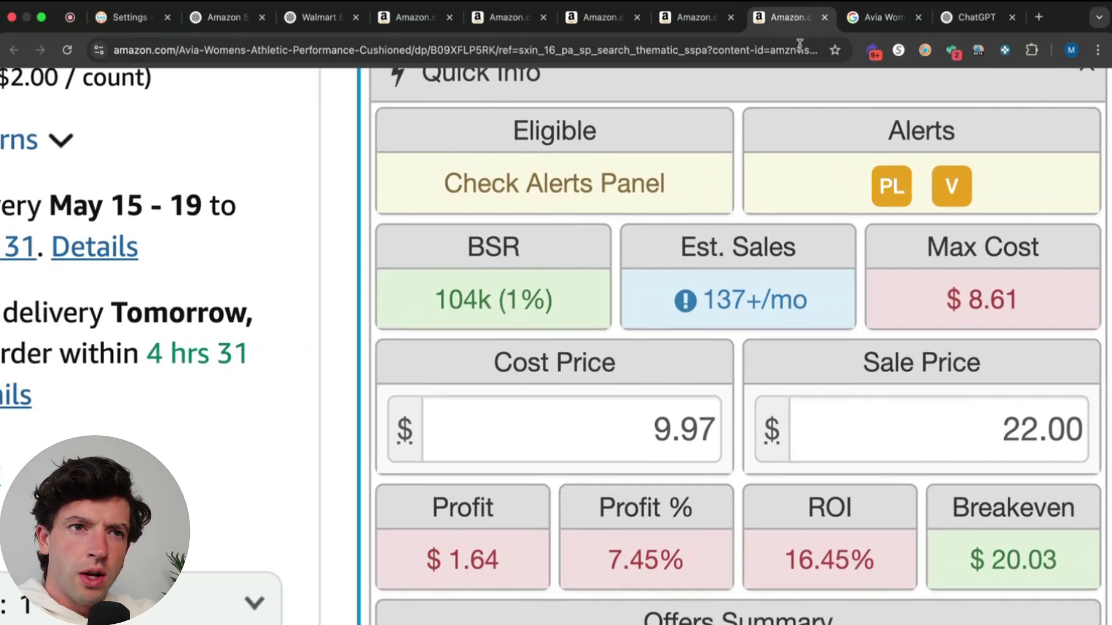
- Close the finished listing, view the 14-pack's full 324-day price history, then close that tab too
left_click(822, 26)
left_click(689, 18)
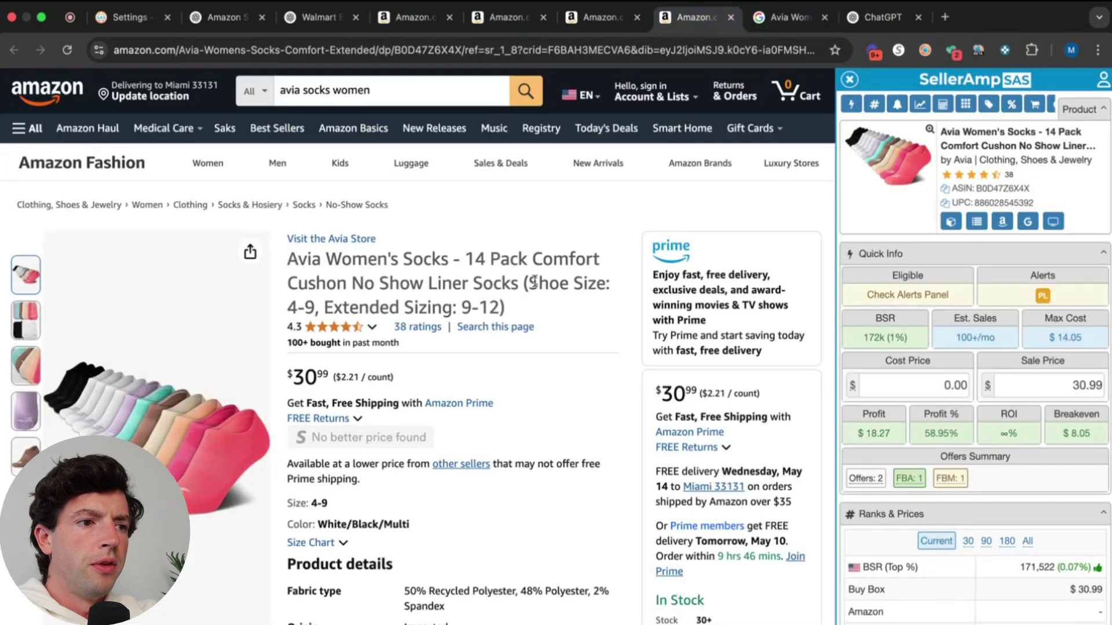
scroll(535, 295, "down", 15)
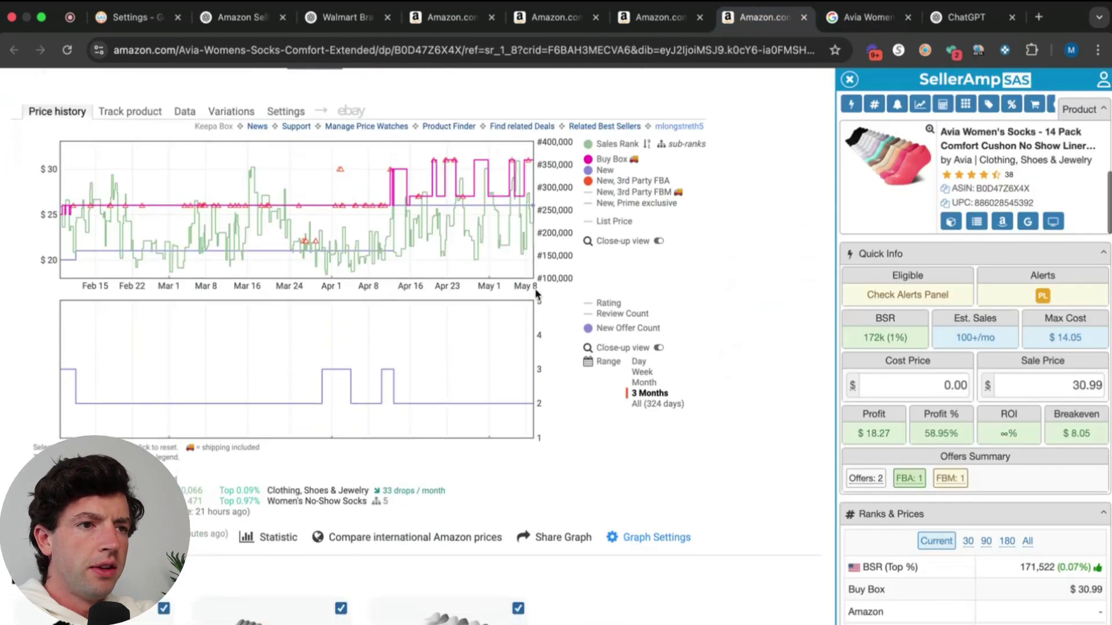
left_click(649, 404)
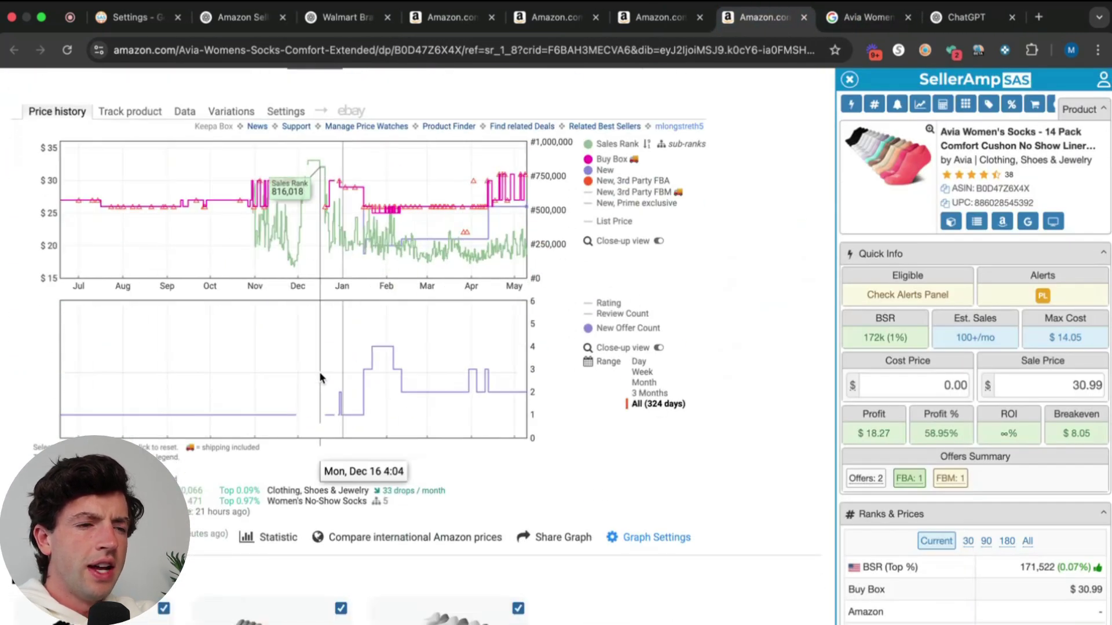
scroll(318, 372, "up", 5)
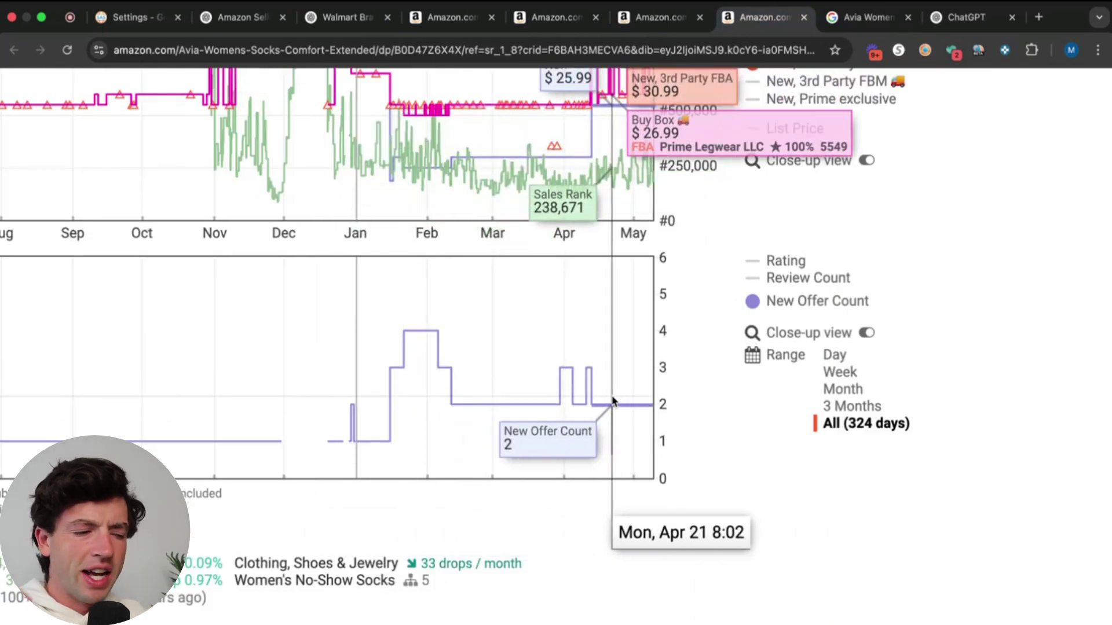
scroll(612, 400, "down", 5)
left_click(804, 17)
- Search Google for the lightweight low-cut socks' title to check Walmart's price
left_click(631, 27)
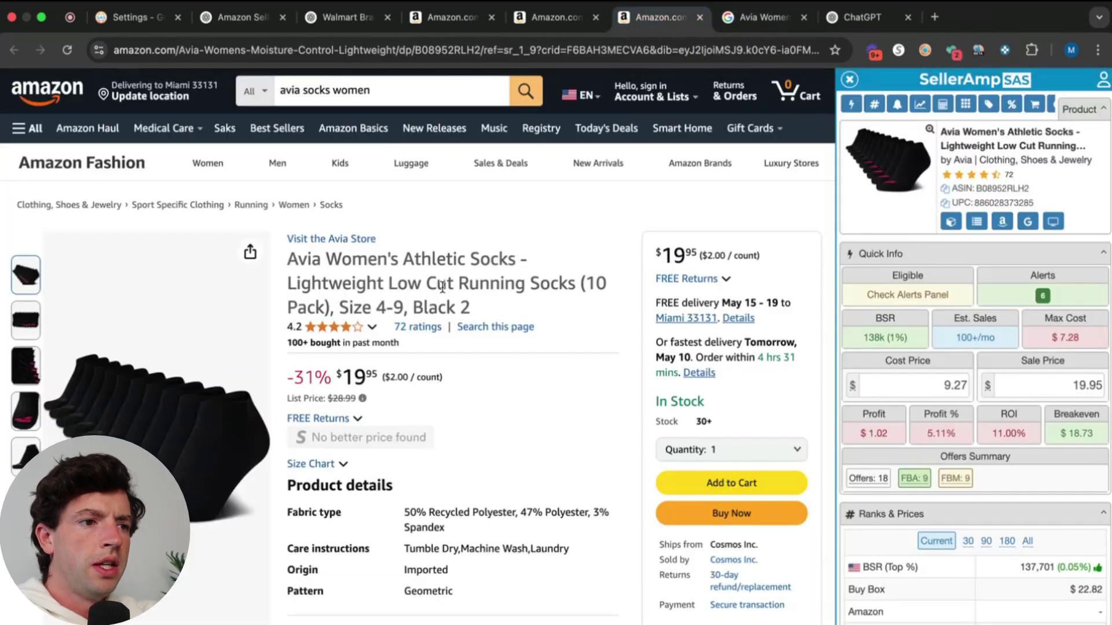
scroll(519, 299, "down", 10)
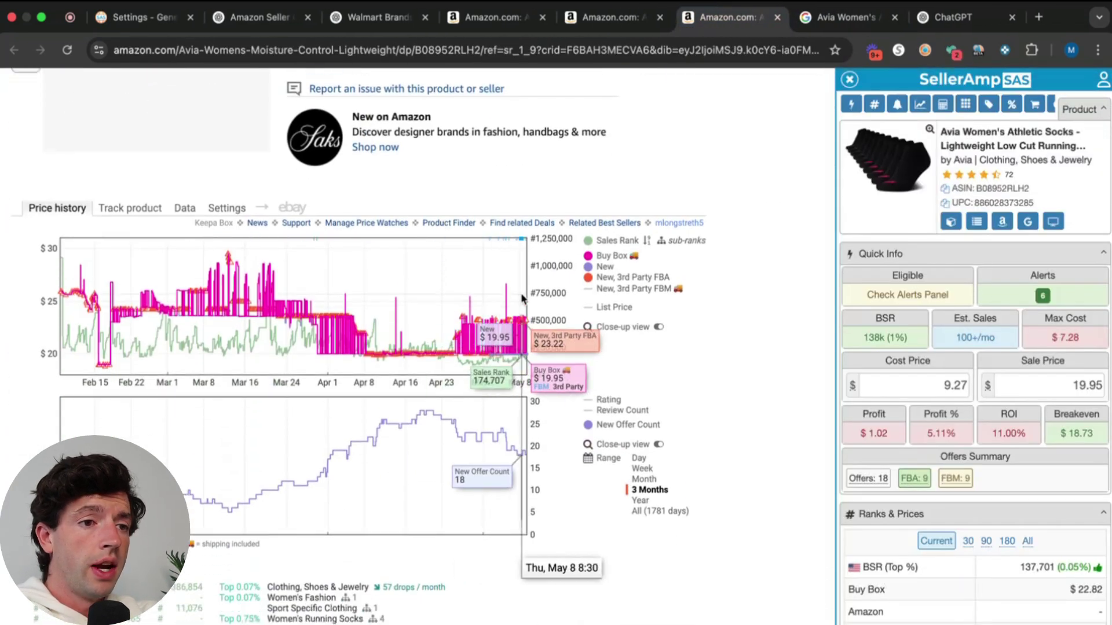
scroll(520, 299, "up", 5)
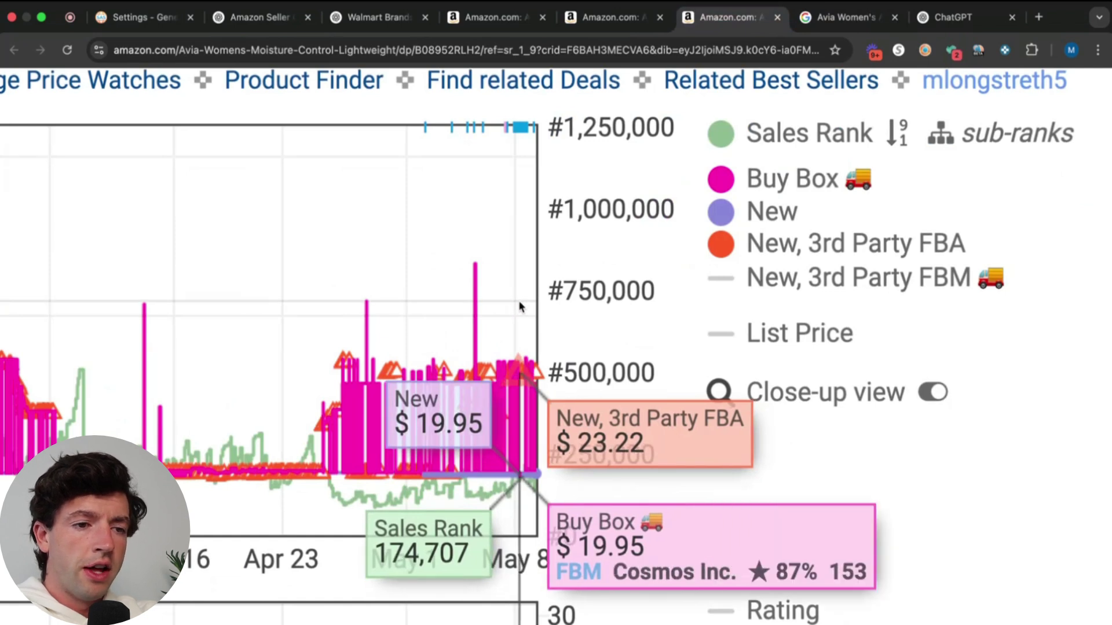
scroll(519, 307, "down", 5)
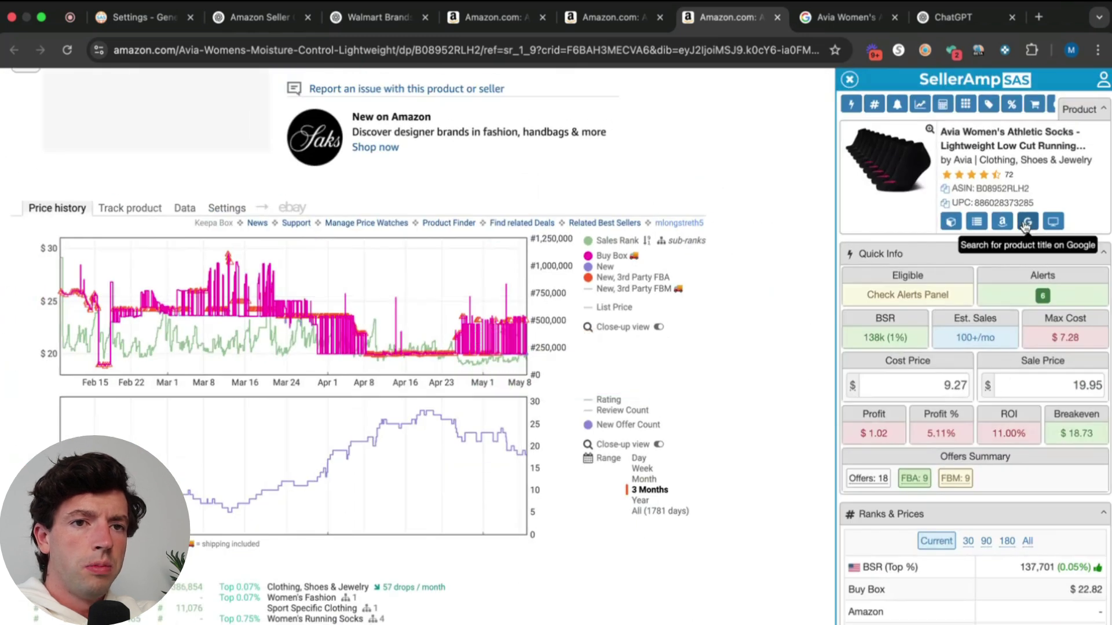
left_click(1024, 223)
scroll(174, 458, "up", 5)
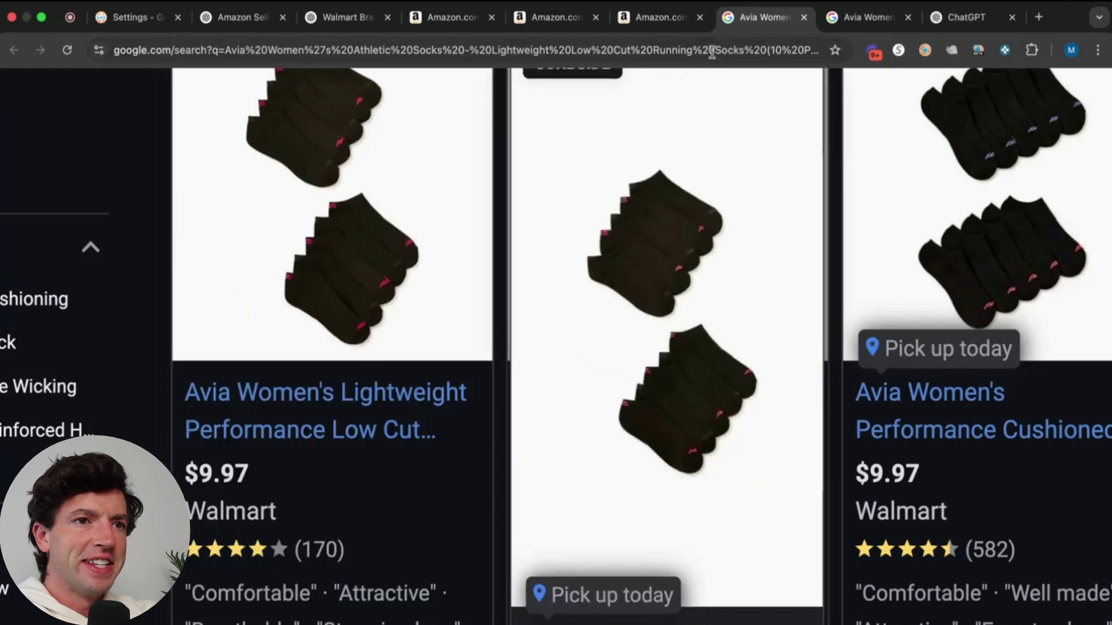
left_click(662, 22)
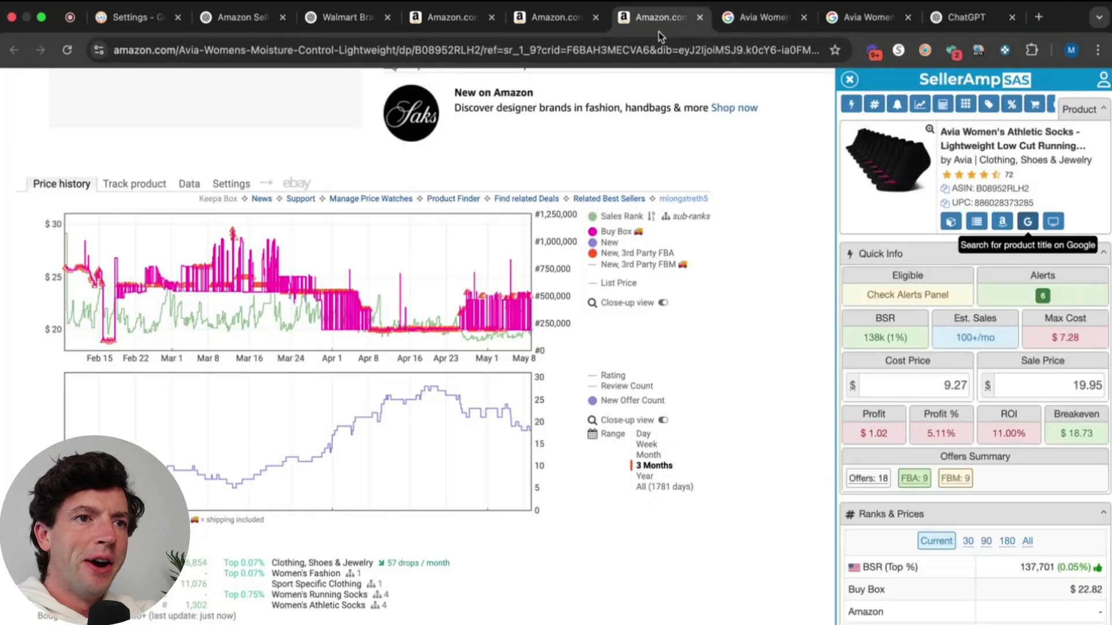
- Set cost price 9.97 and sale price 23.00, yielding $2.85 profit and 28.59% ROI
left_click(912, 386)
key("BackSpace")
key("BackSpace")
type("97")
key("Tab")
type("23")
key("Return")
scroll(1097, 366, "up", 5)
mouse_move(455, 551)
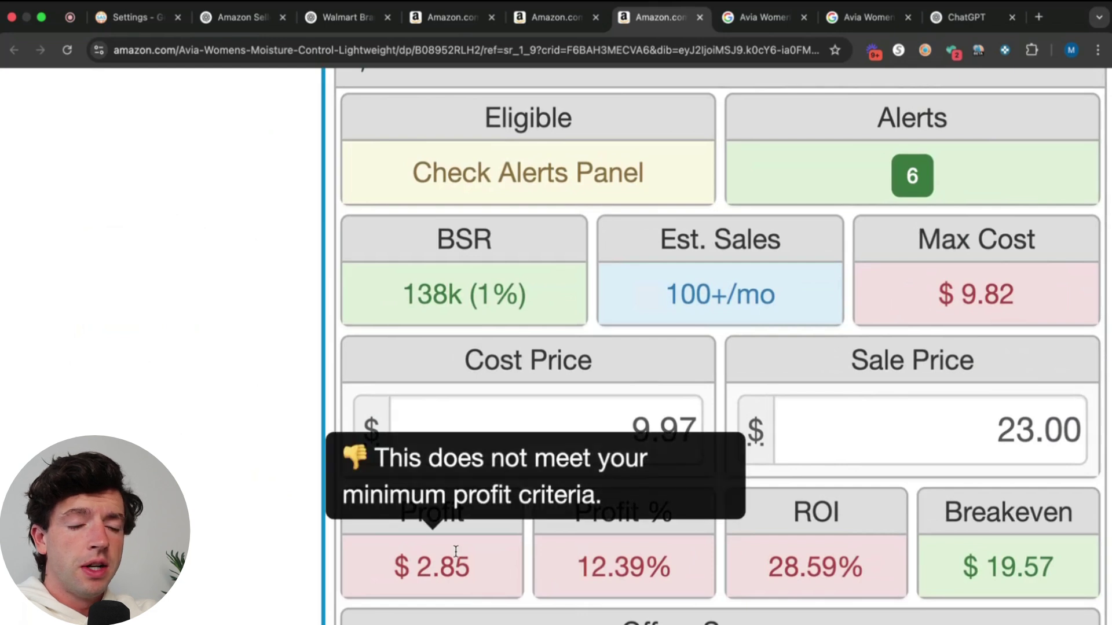
scroll(788, 556, "down", 5)
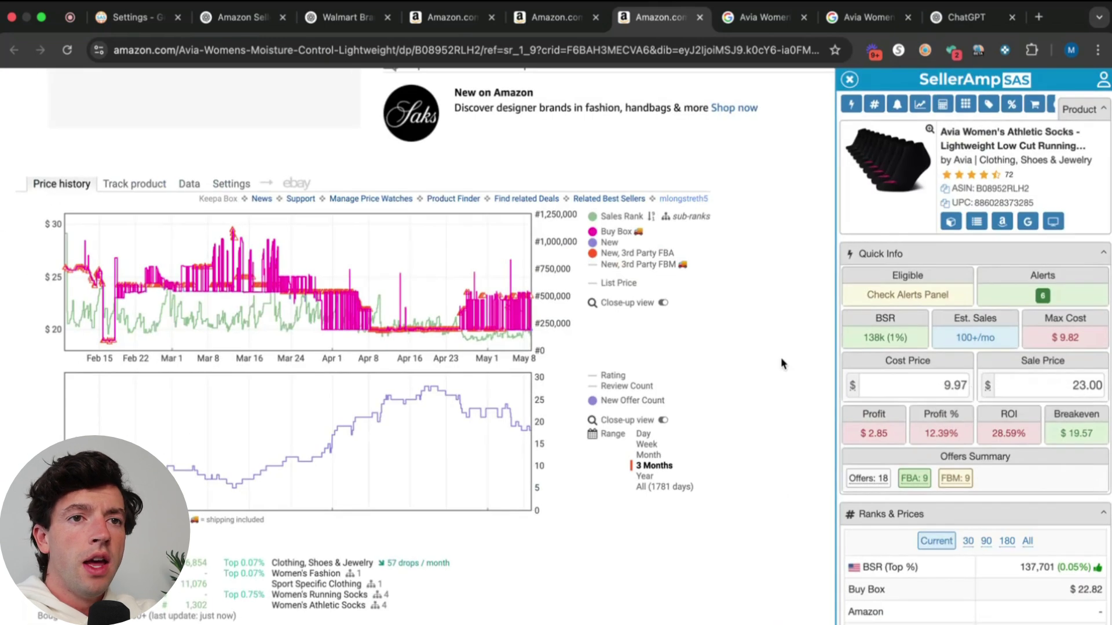
- Look up CardBear's Walmart gift card discount: 1.5% now, 7.8% average
left_click(868, 17)
left_click(698, 49)
type("ca")
key("Return")
left_click(724, 198)
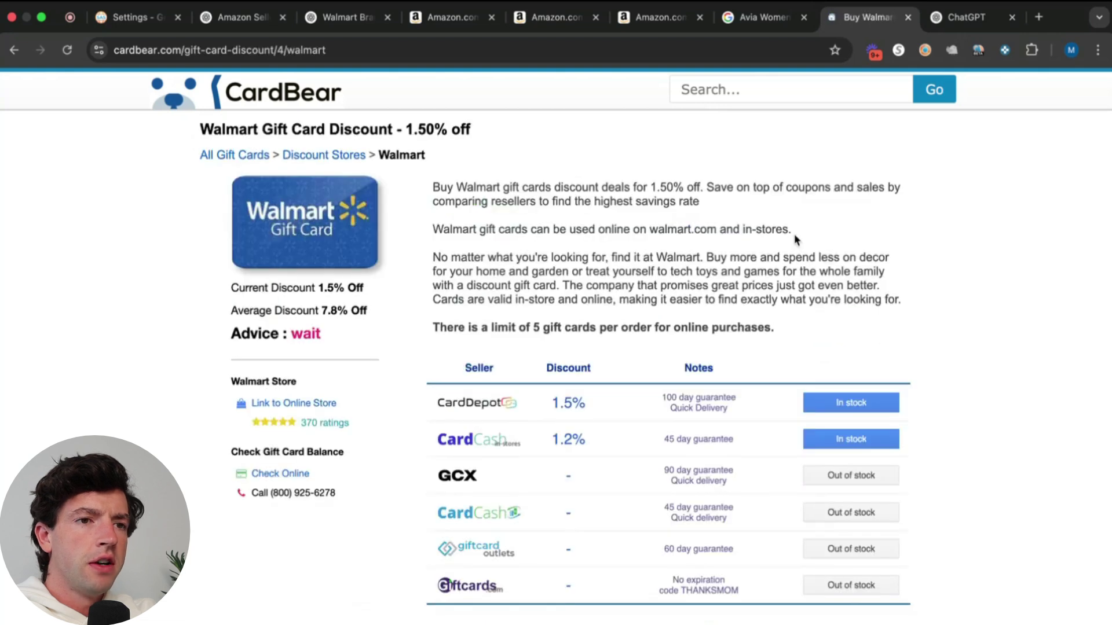
scroll(587, 418, "up", 5)
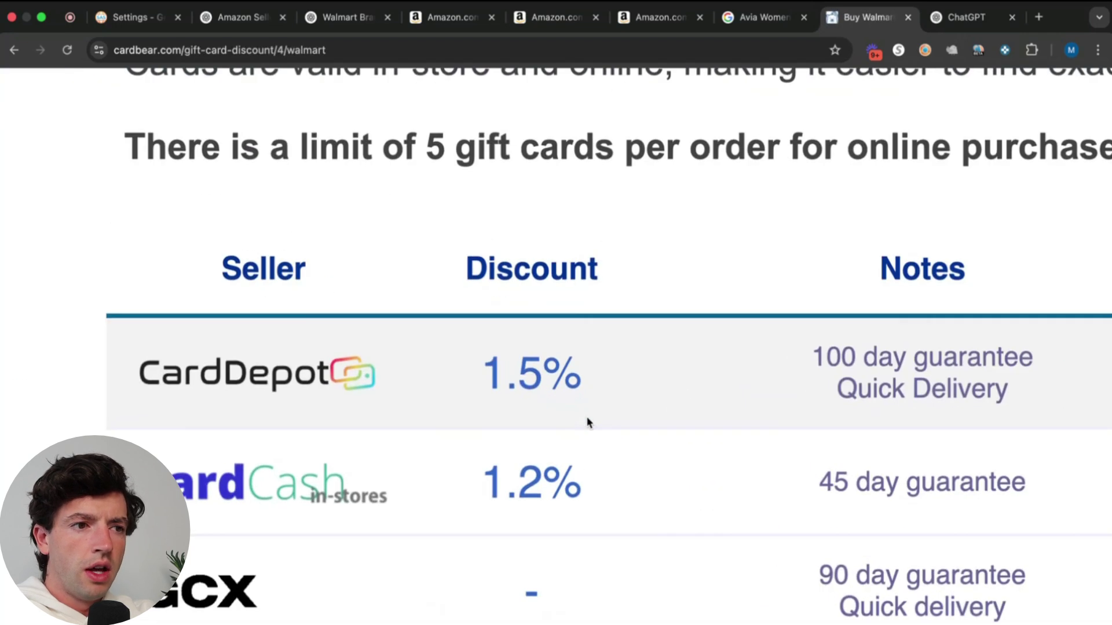
scroll(587, 422, "down", 5)
scroll(124, 245, "up", 5)
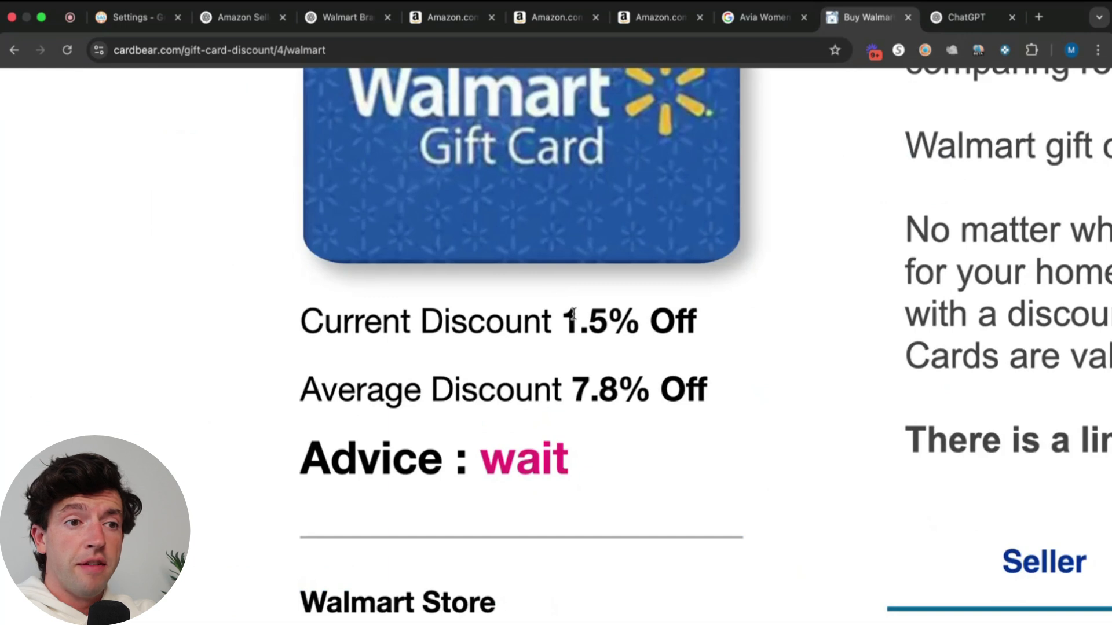
scroll(573, 316, "down", 5)
- Append -5% to the 9.97 cost price, making it 9.47 with $3.35 profit and 35.37% ROI
left_click(647, 18)
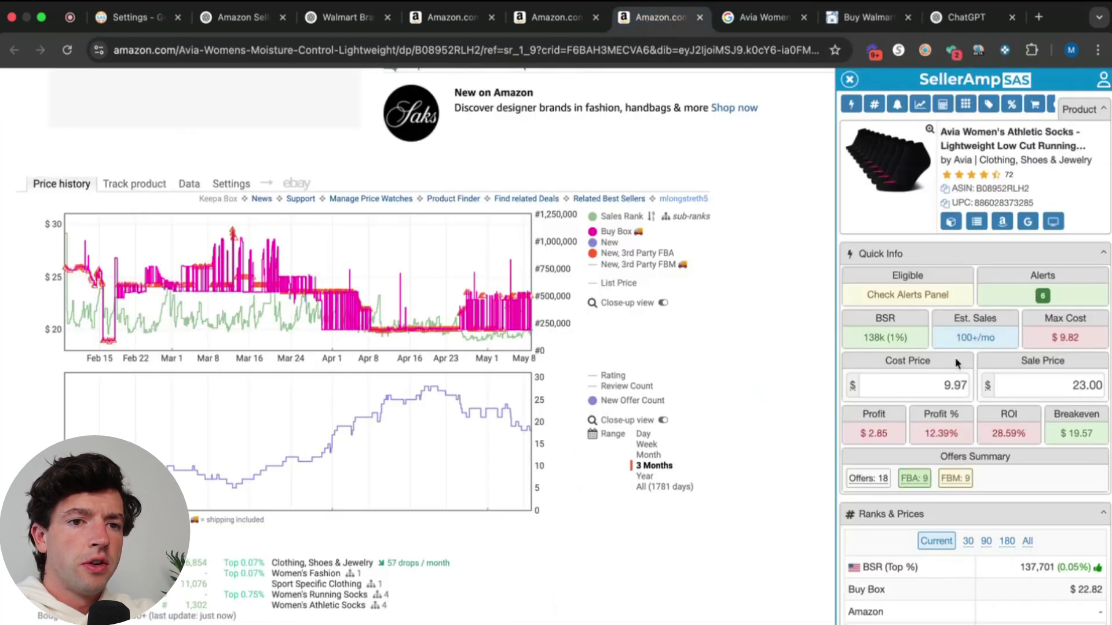
scroll(1110, 427, "up", 5)
left_click(961, 385)
key("Right")
type("-5%")
key("Return")
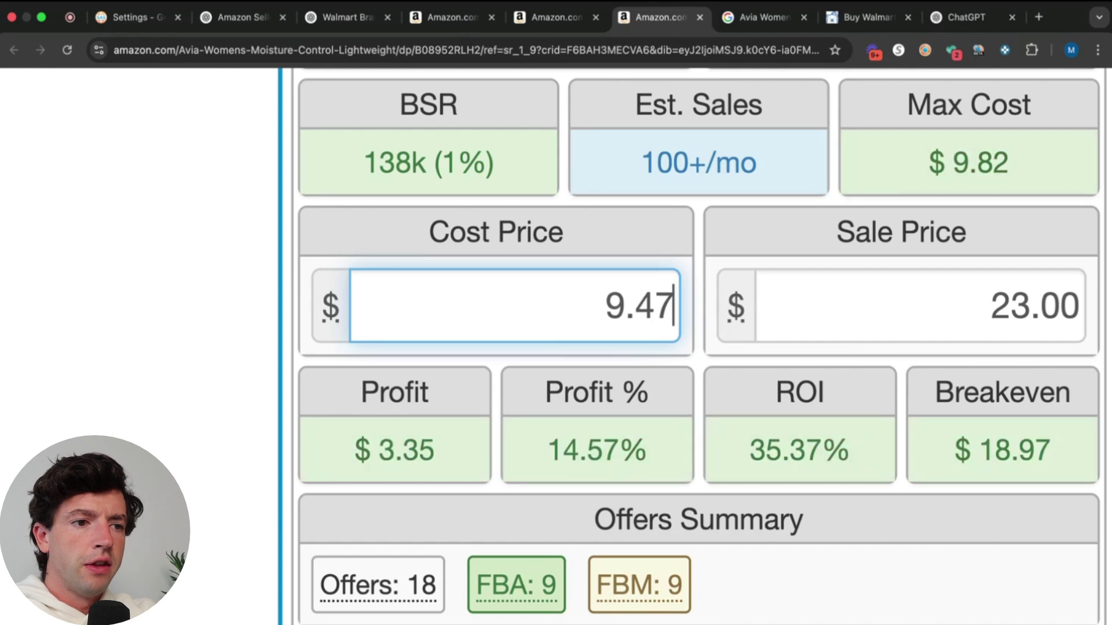
scroll(1086, 419, "down", 5)
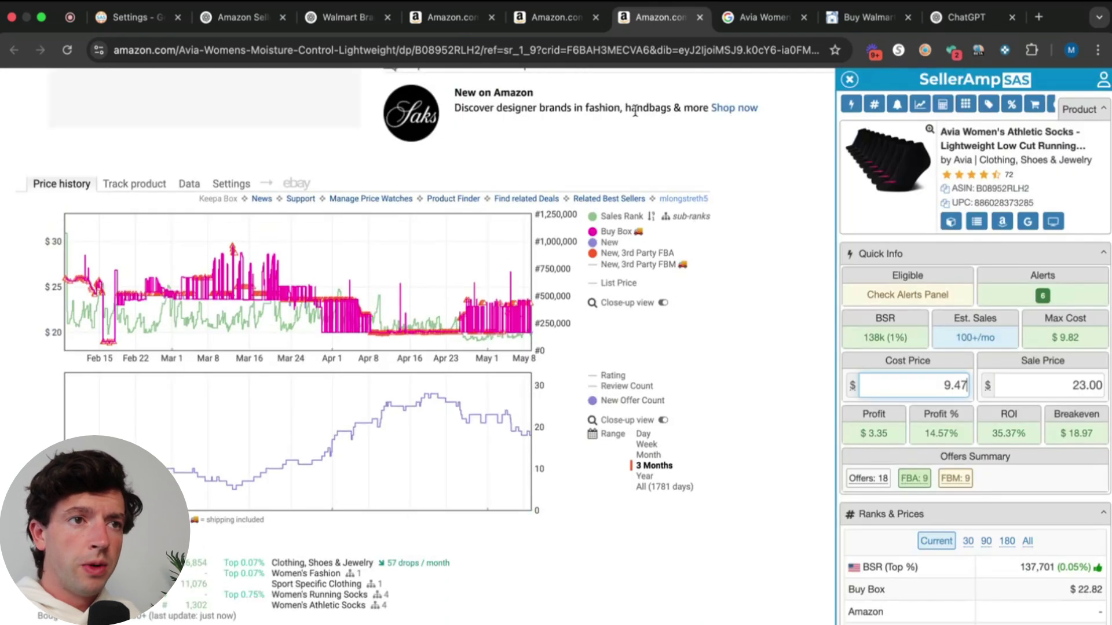
- Flip through the No Show and 20 Pack tabs back to the Moisture-Control socks listing
left_click(564, 18)
scroll(492, 268, "down", 6)
left_click(666, 19)
left_click(669, 20)
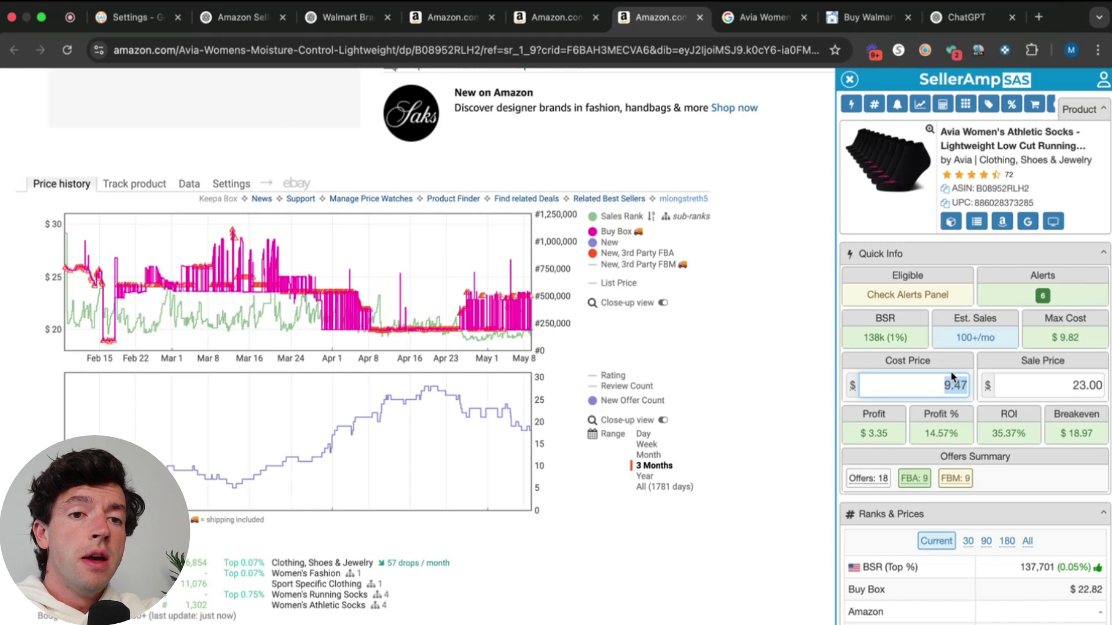
- Review SellerAmp's offers list: FBM sellers from $19.95, FBA from $23.22, with seller cards
scroll(951, 374, "down", 15)
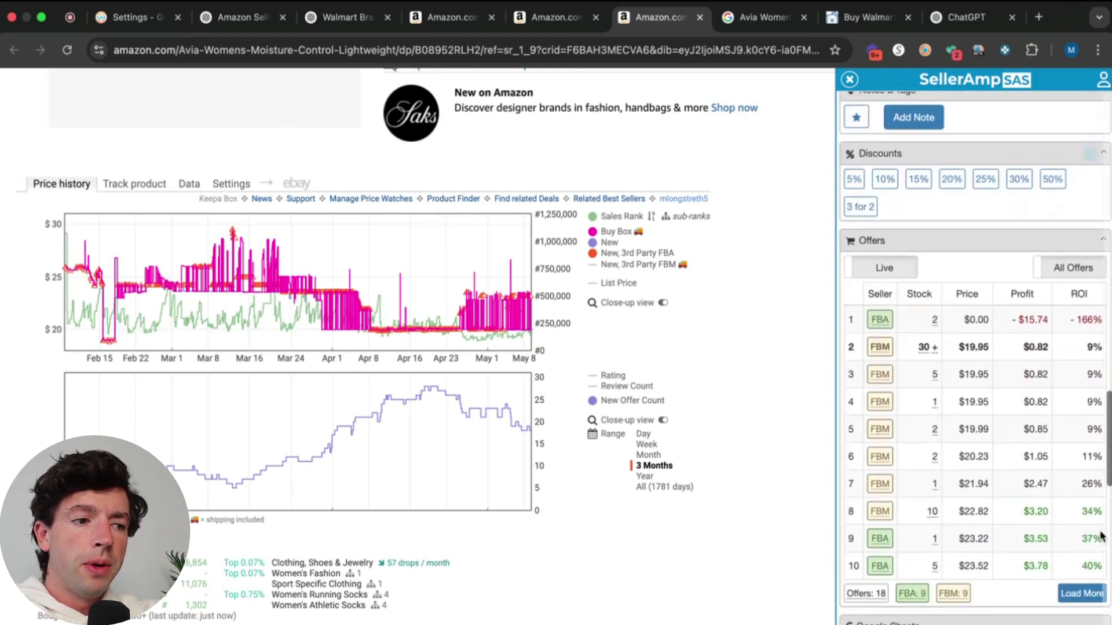
scroll(1102, 537, "up", 5)
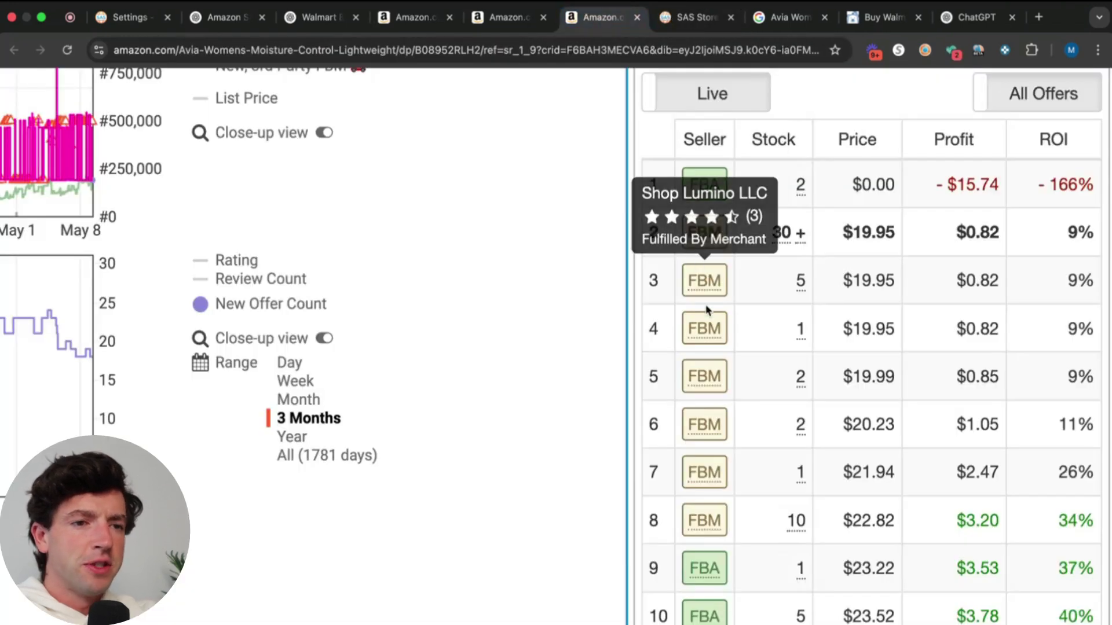
mouse_move(707, 380)
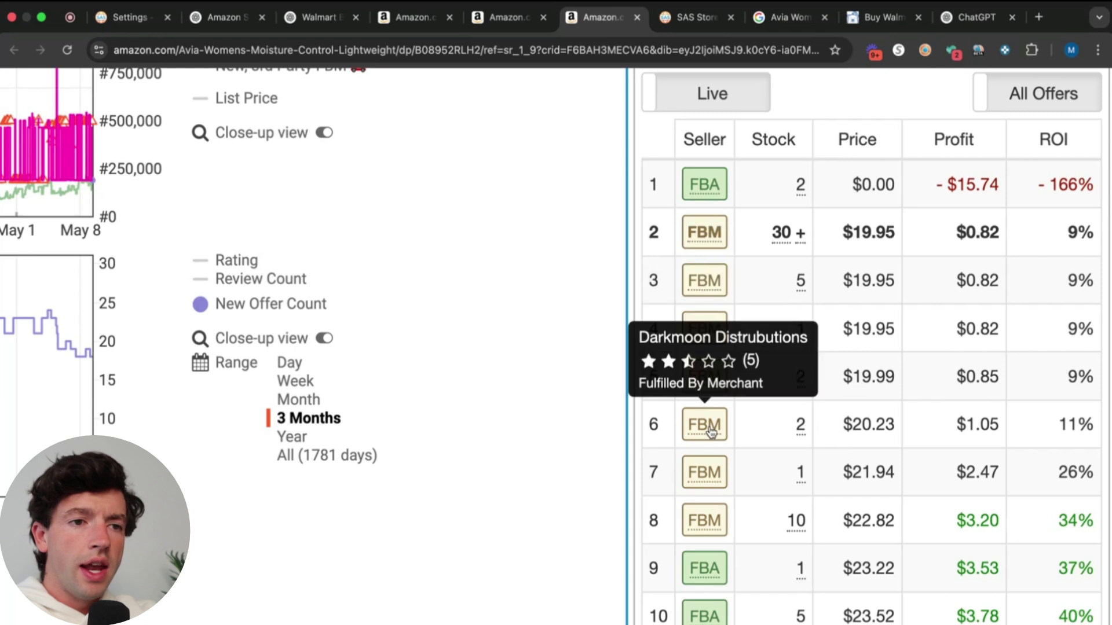
mouse_move(707, 519)
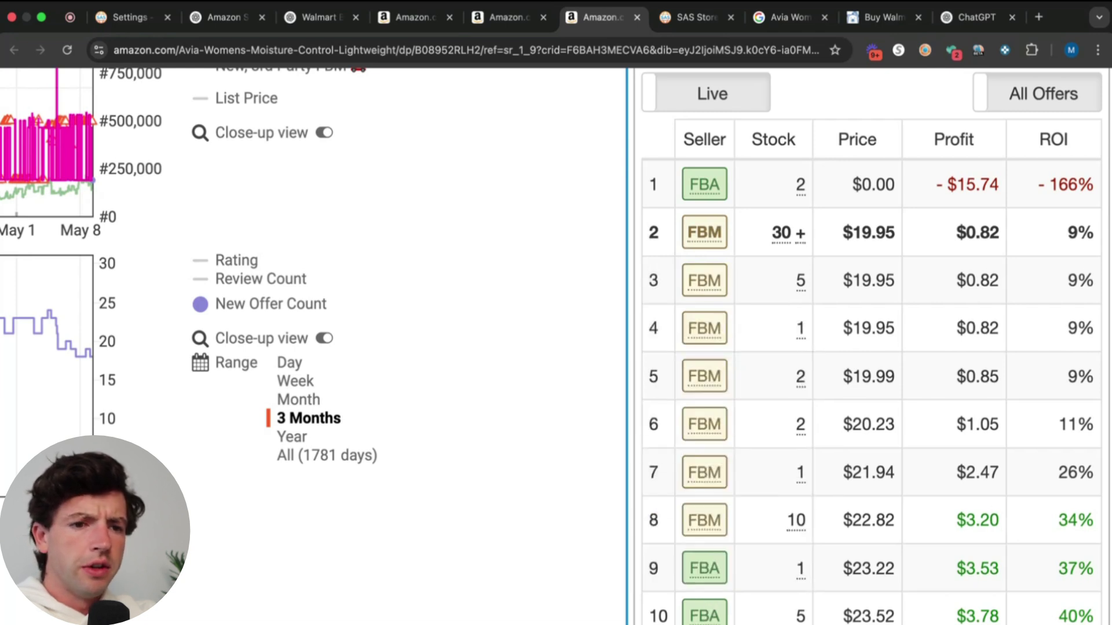
scroll(770, 533, "down", 3)
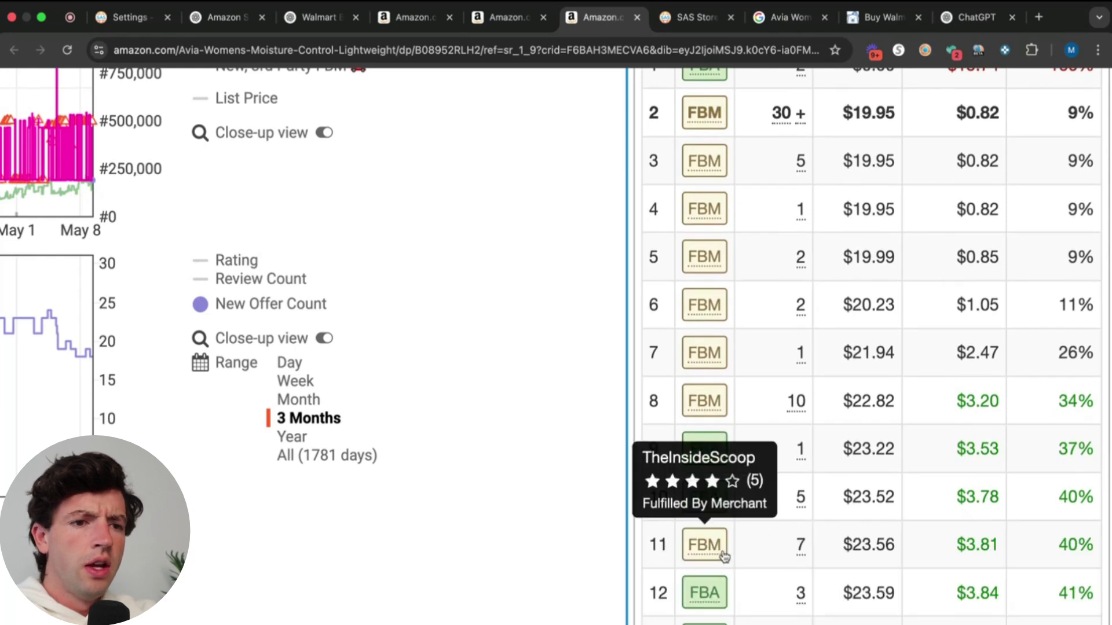
- Open SAS store pages for the row 12 seller and Smooth Transitions, then view Cosmos Inc.'s store
left_click(706, 605)
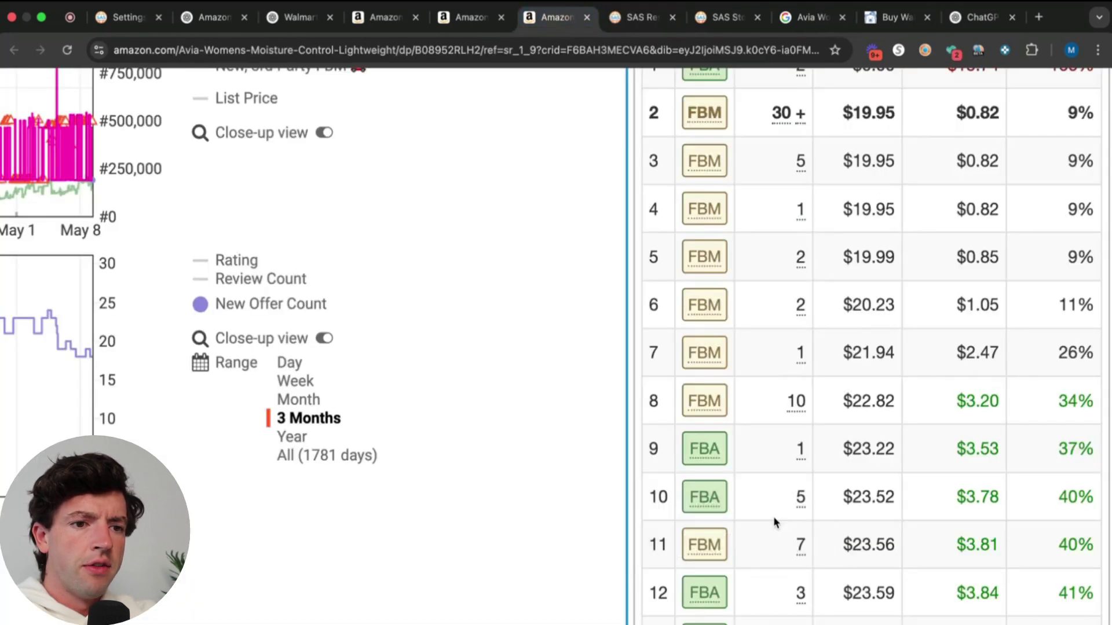
scroll(773, 516, "down", 3)
mouse_move(698, 506)
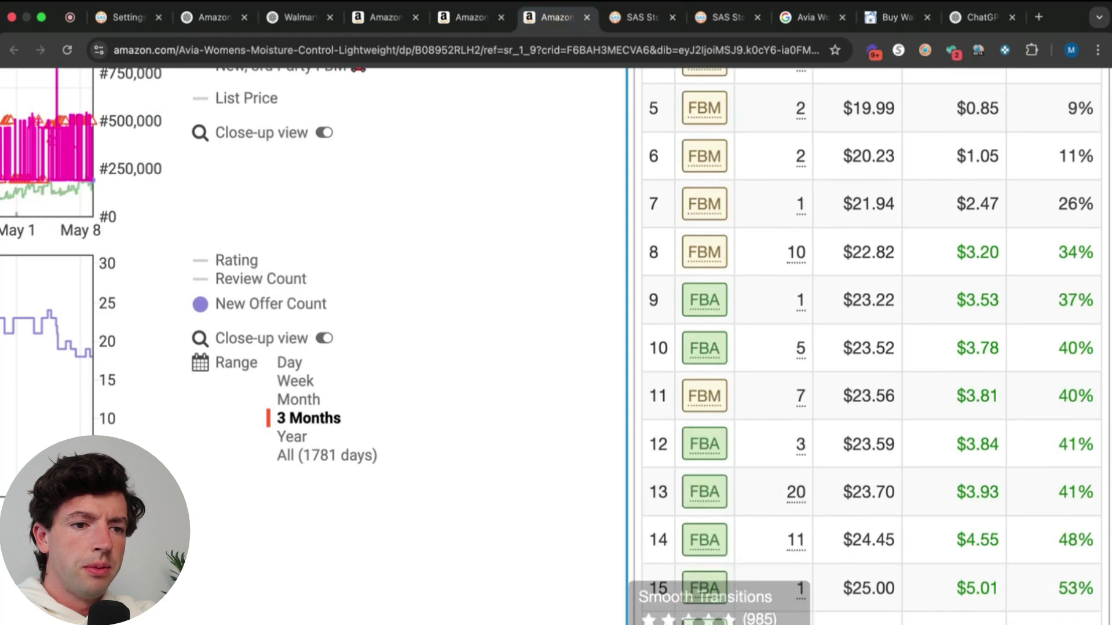
left_click(704, 622)
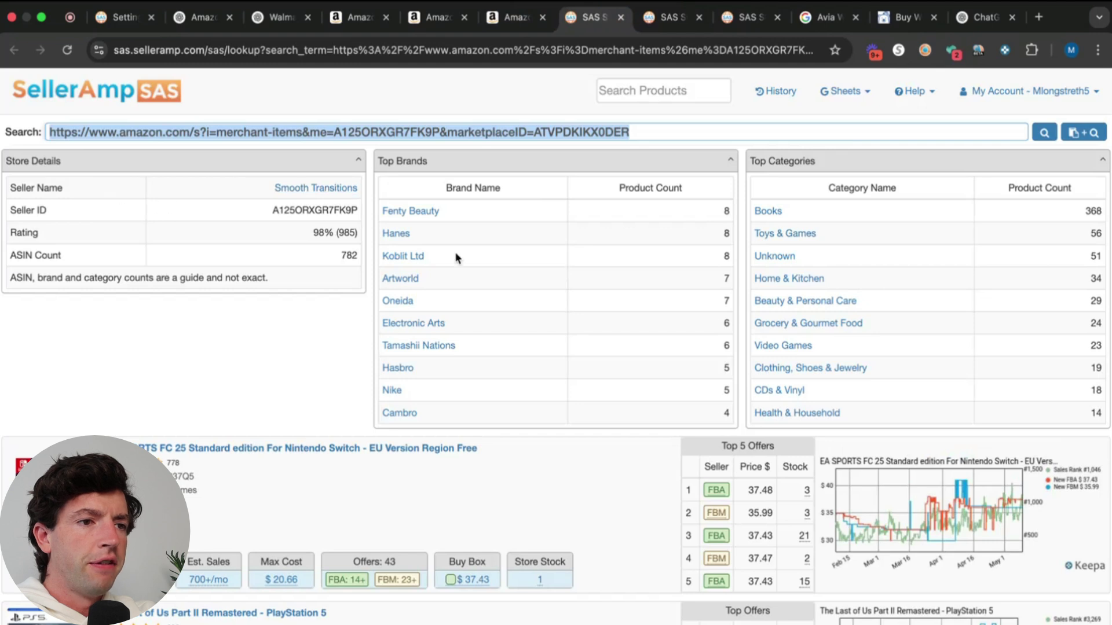
scroll(523, 223, "up", 5)
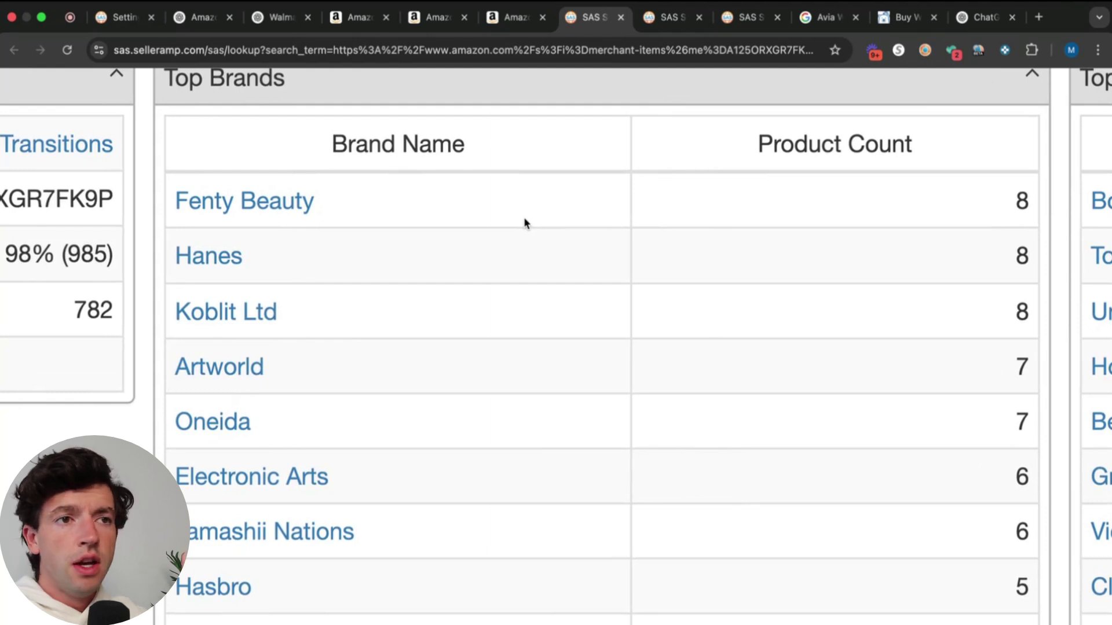
scroll(523, 217, "down", 5)
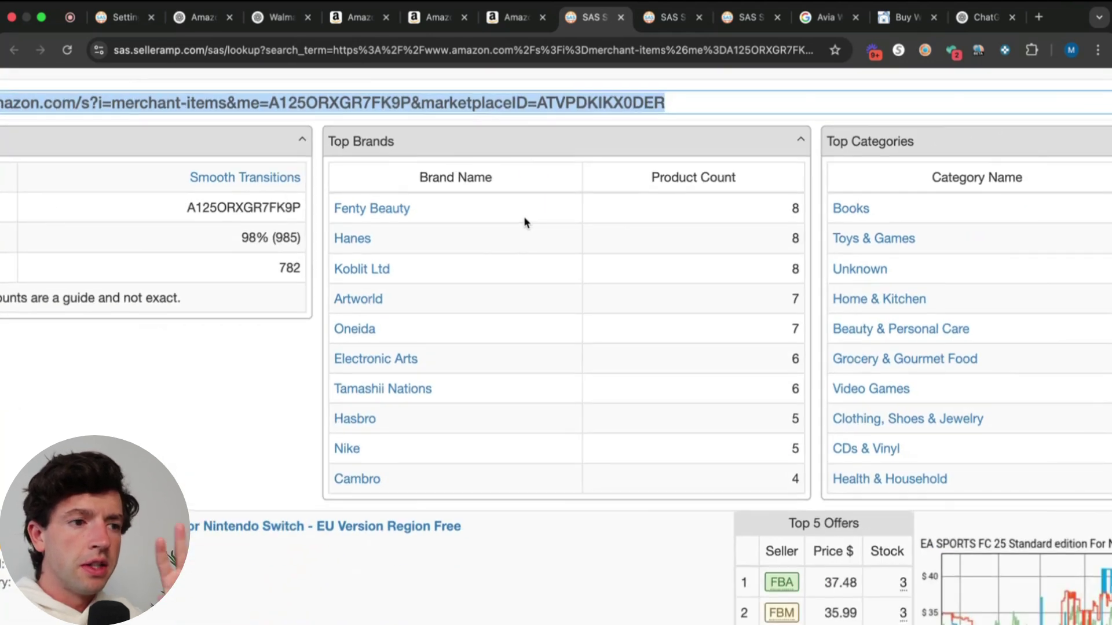
left_click(668, 25)
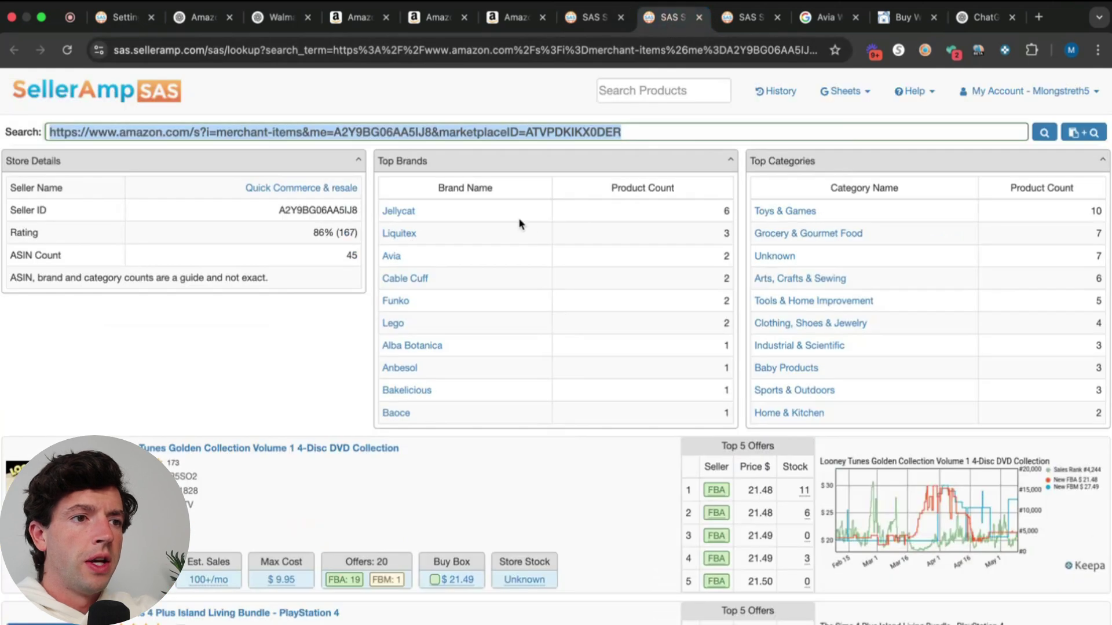
left_click(747, 23)
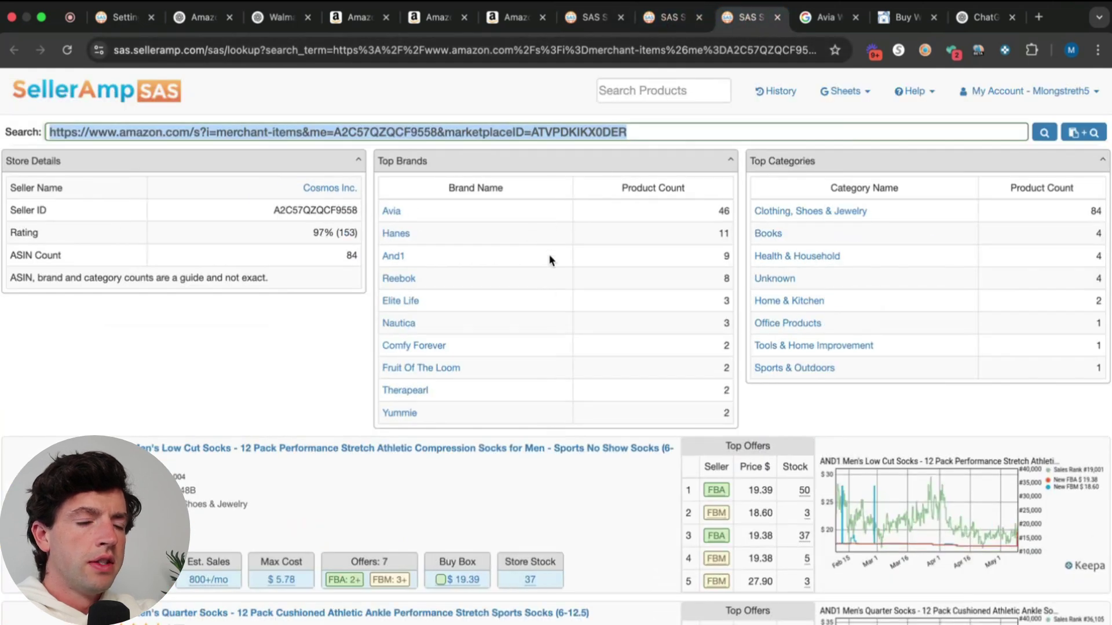
- Filter Cosmos Inc.'s store listings to its Nautica products
scroll(551, 260, "up", 5)
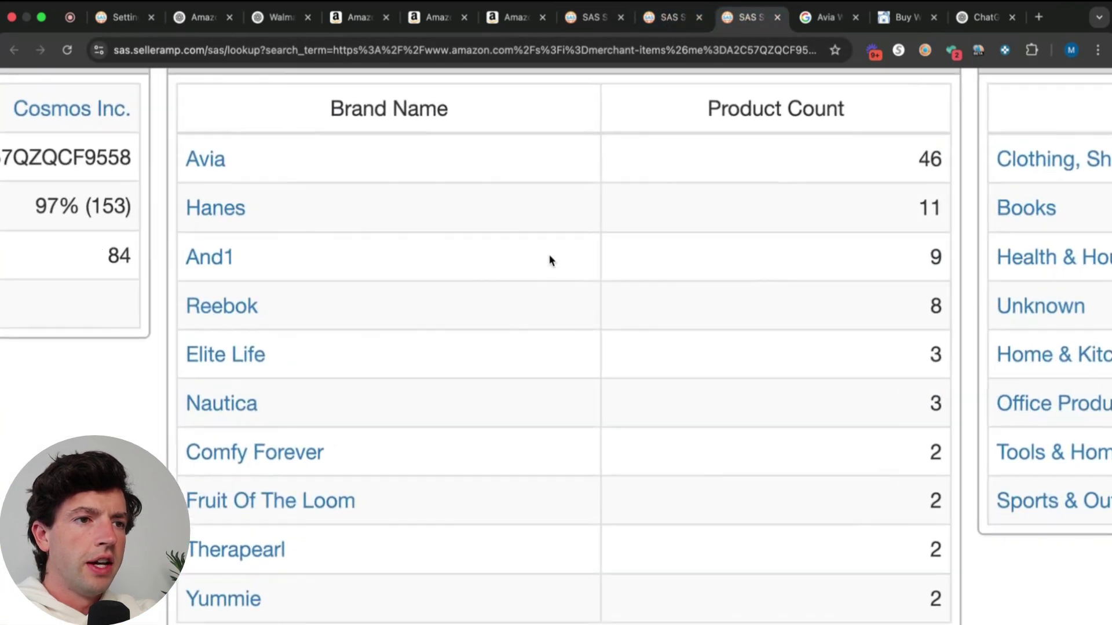
left_click(240, 404)
scroll(377, 374, "down", 2)
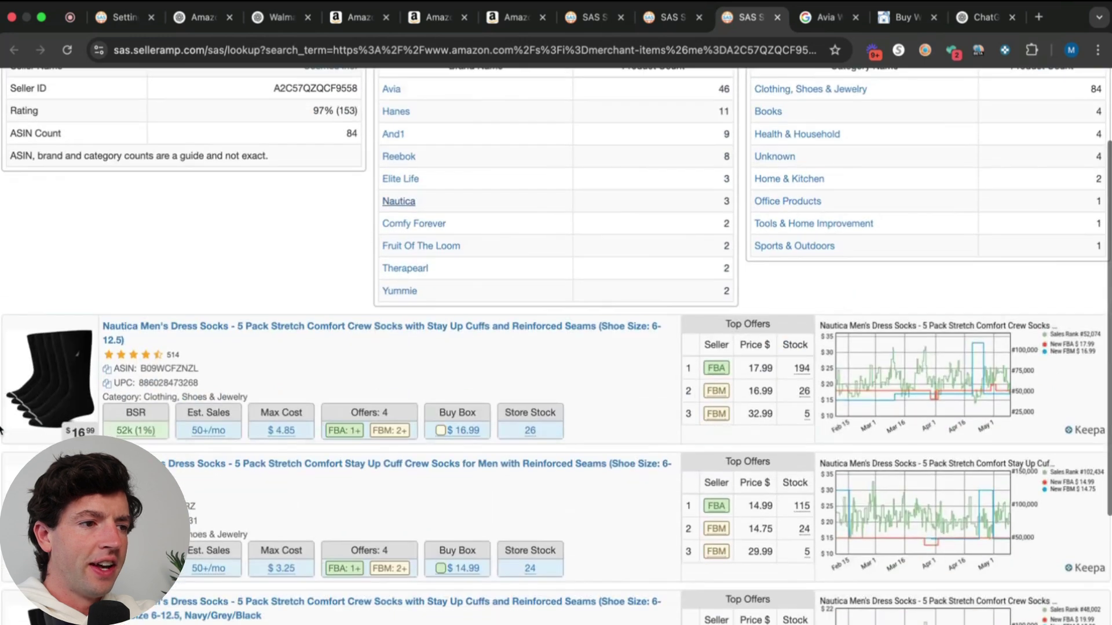
- Switch the filter to Fruit Of The Loom products and check their BSR
left_click(418, 246)
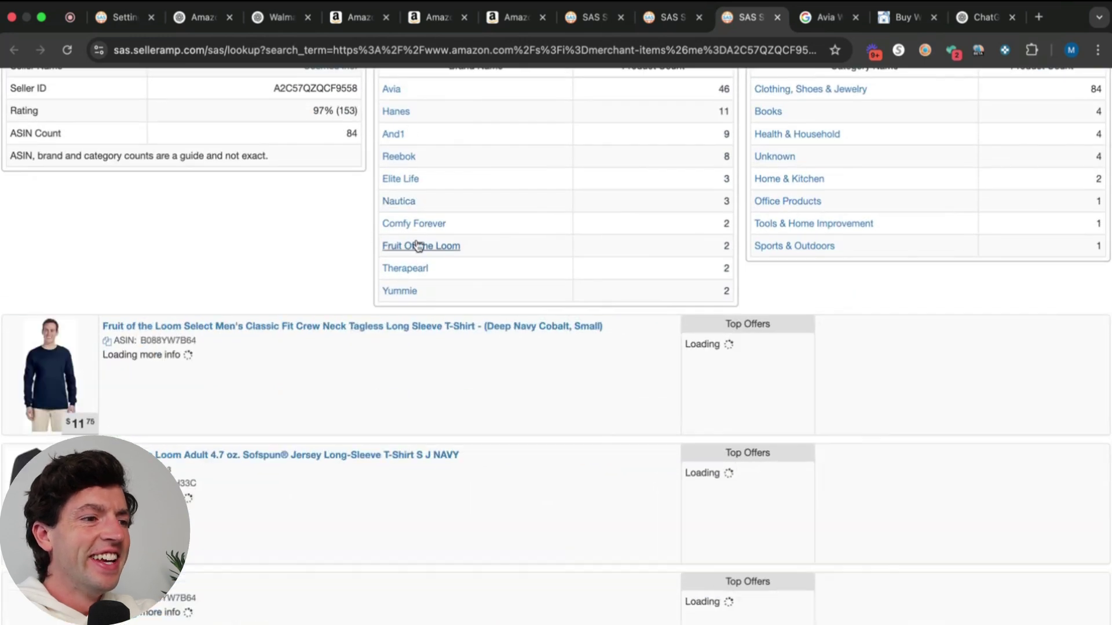
scroll(418, 245, "down", 2)
scroll(2, 347, "up", 5)
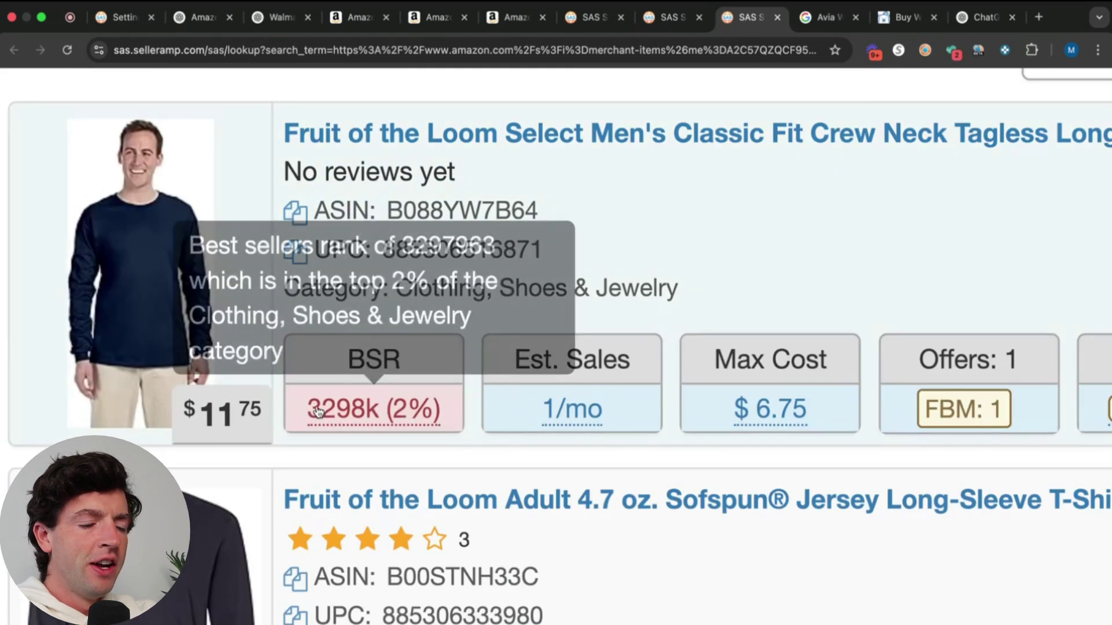
scroll(333, 406, "down", 2)
key("ctrl+0")
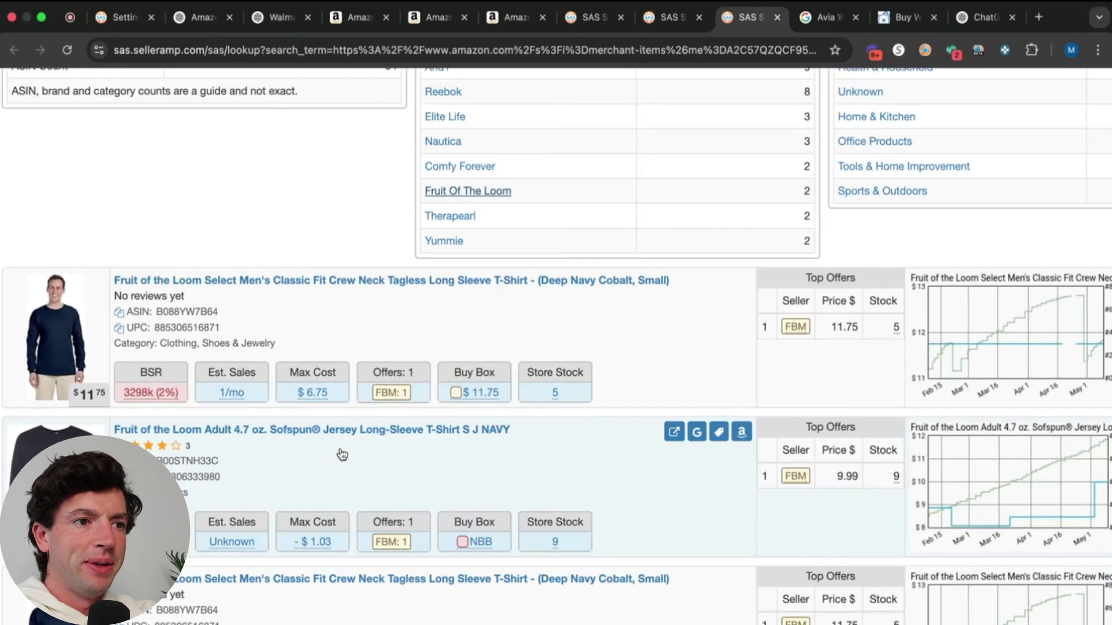
scroll(479, 223, "up", 4)
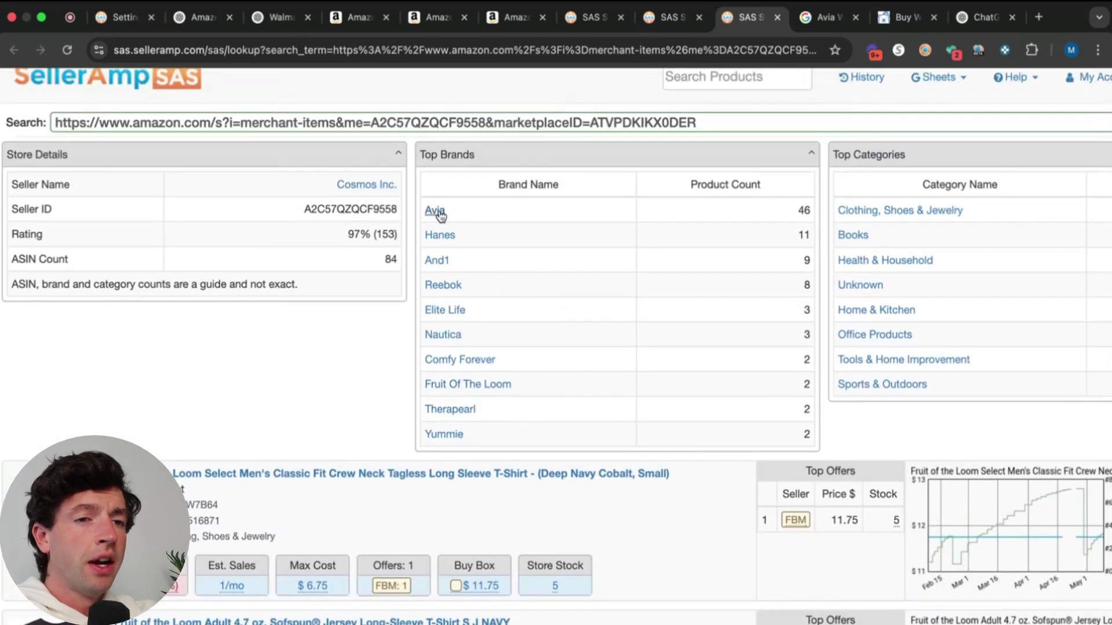
left_click(436, 211)
scroll(440, 216, "down", 5)
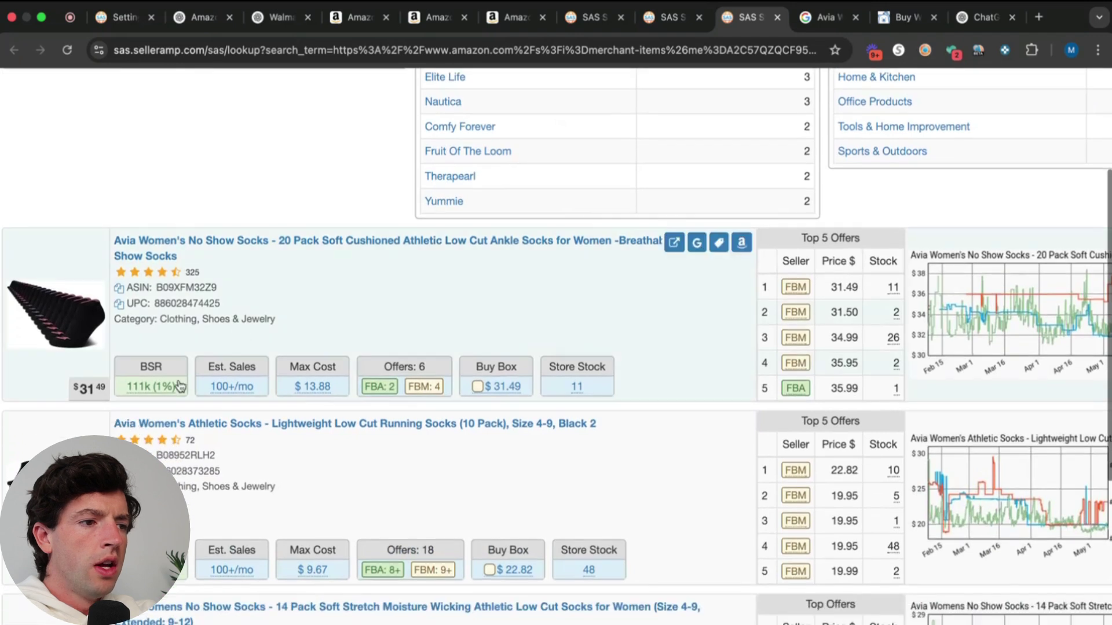
mouse_move(159, 390)
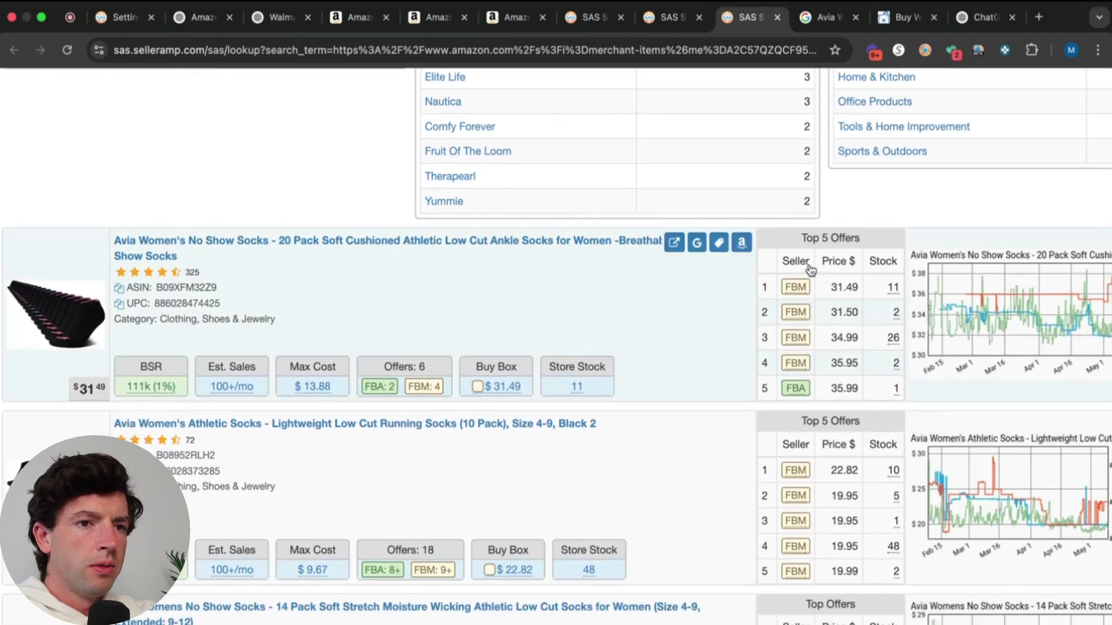
left_click(740, 243)
left_click(700, 20)
scroll(614, 346, "down", 3)
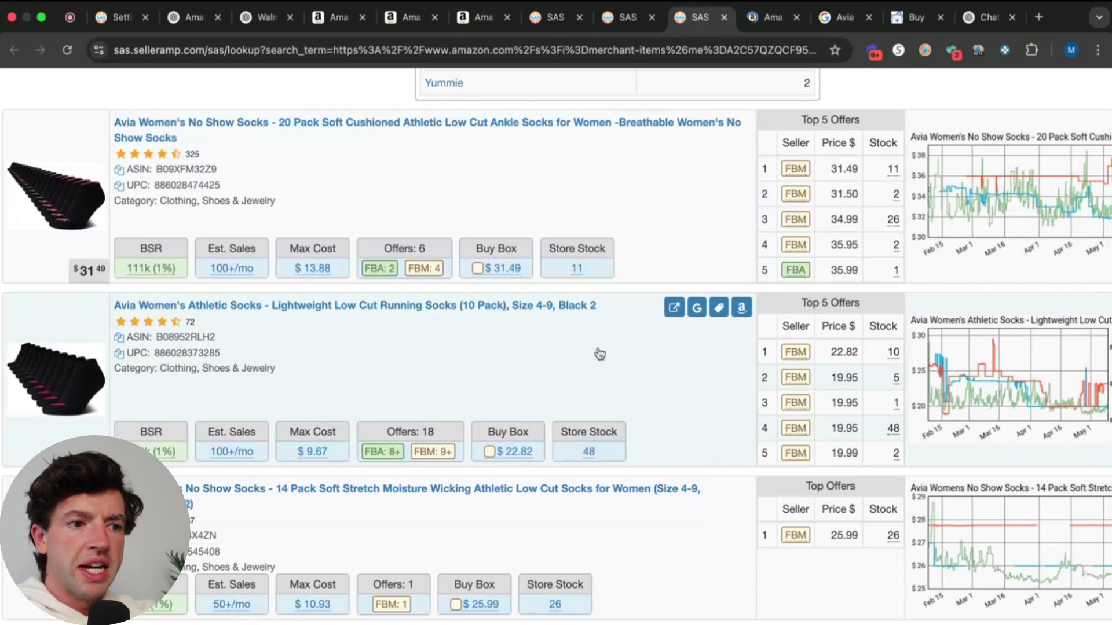
scroll(568, 363, "down", 5)
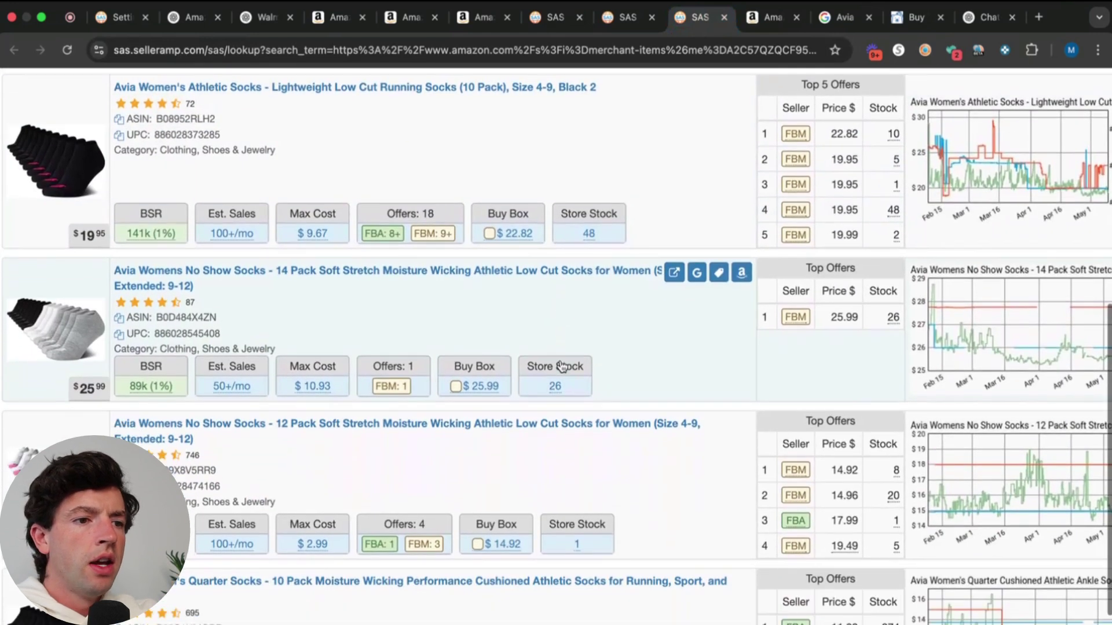
scroll(562, 364, "down", 5)
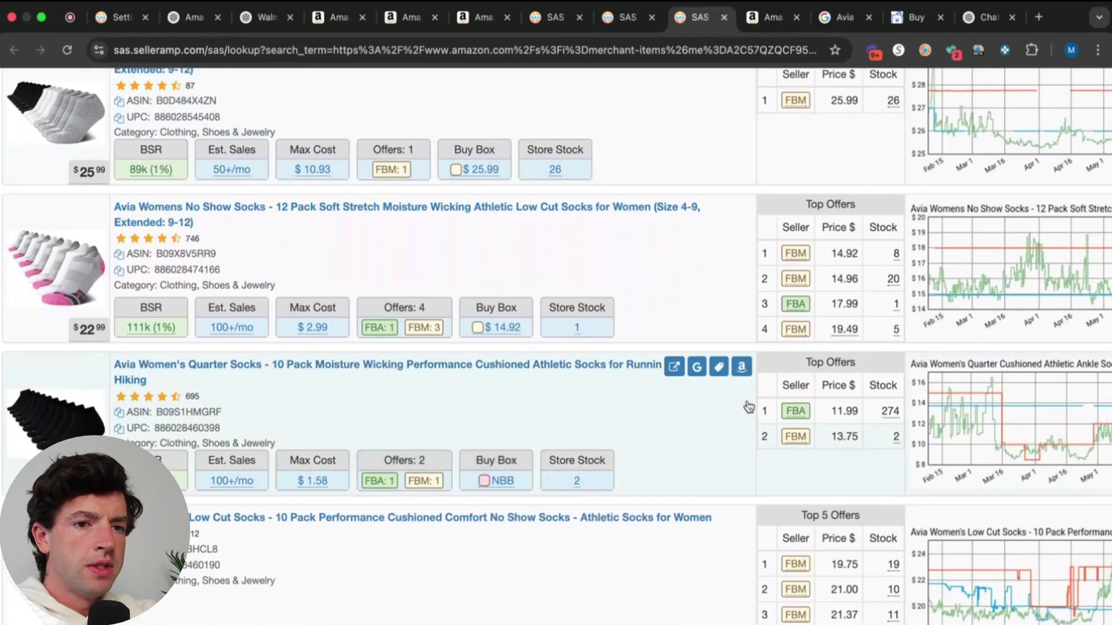
scroll(782, 412, "up", 5)
key("super+minus")
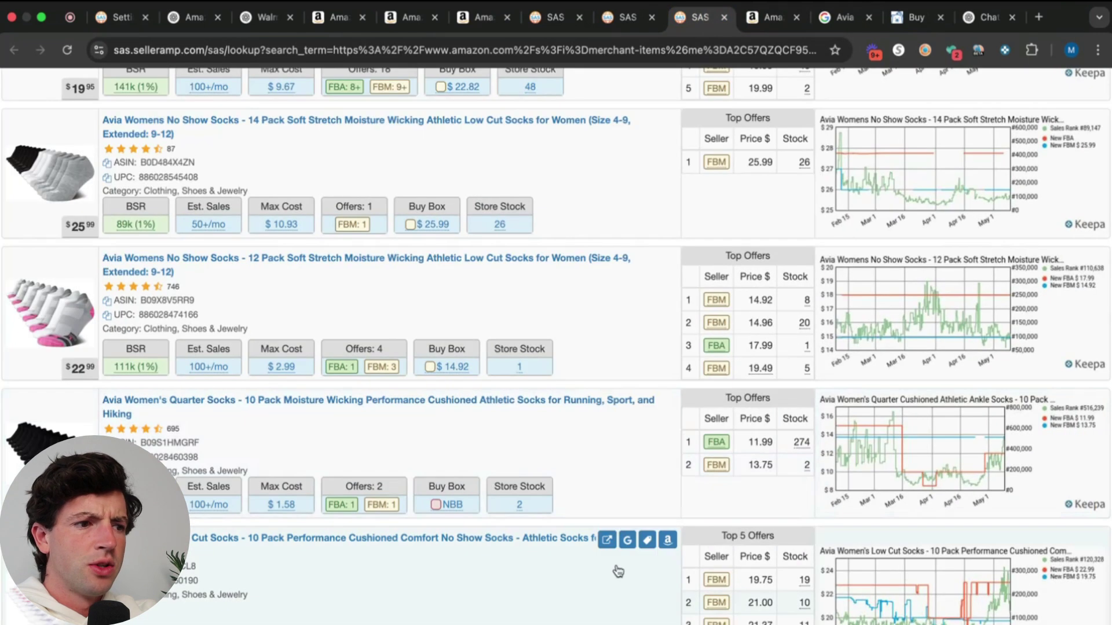
scroll(589, 527, "down", 3)
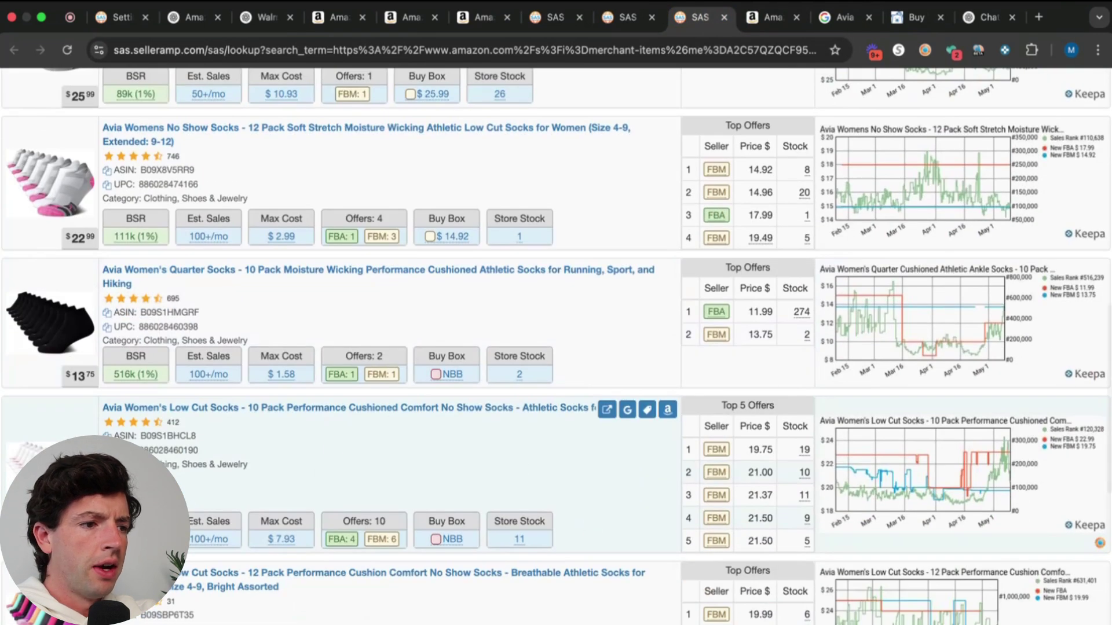
scroll(330, 447, "up", 5)
scroll(335, 556, "down", 5)
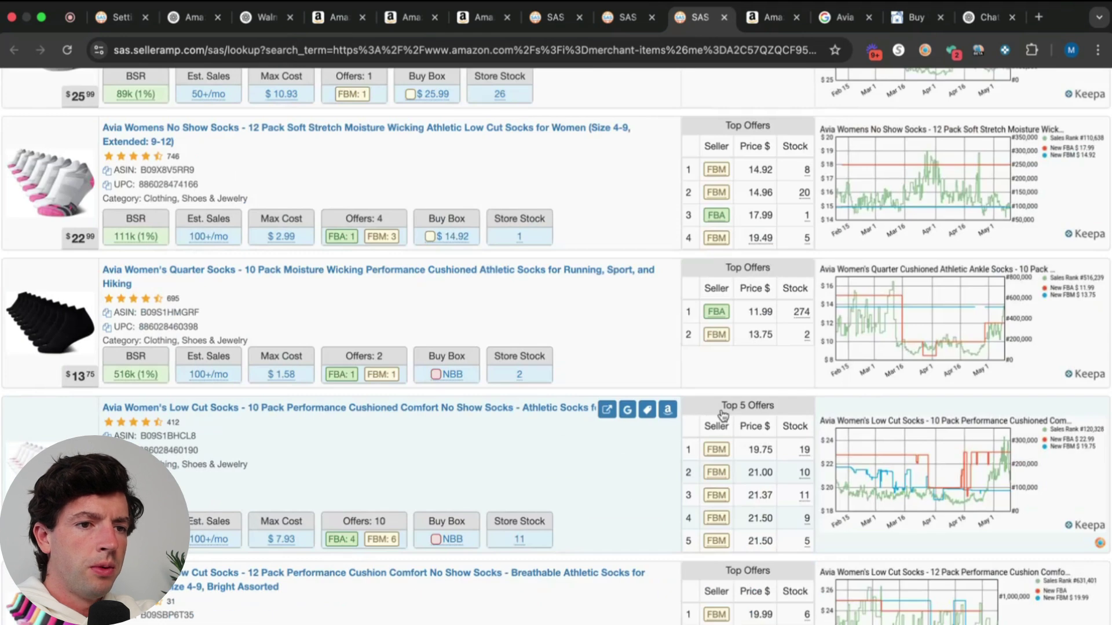
- Open the Avia Women's Low Cut Socks 10 Pack in size 4-9 and review the SAS offers table
left_click(675, 412)
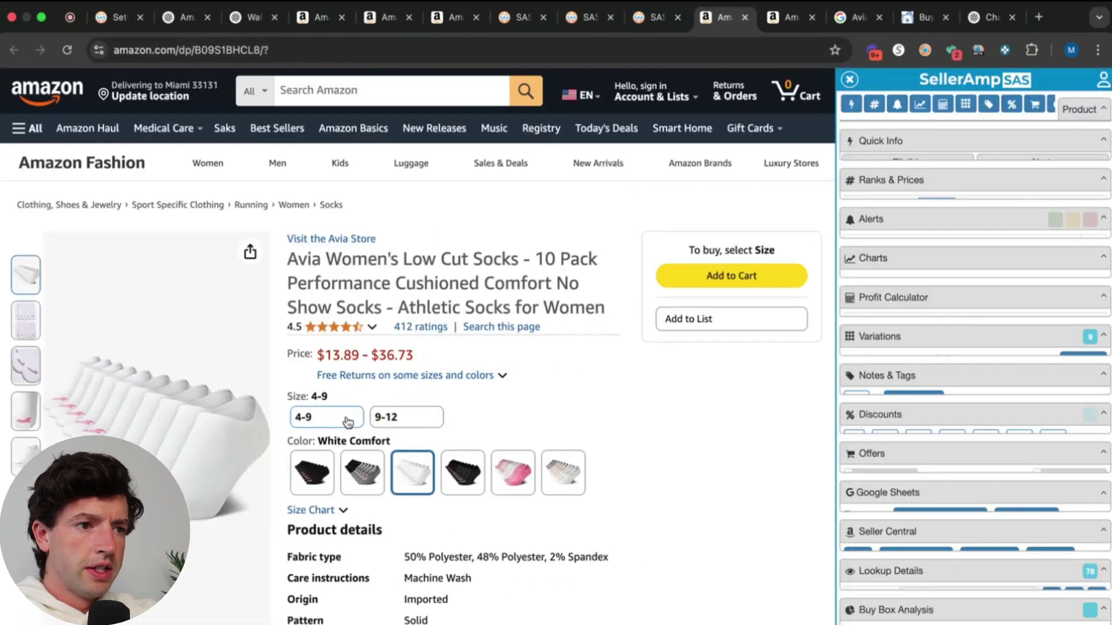
left_click(343, 420)
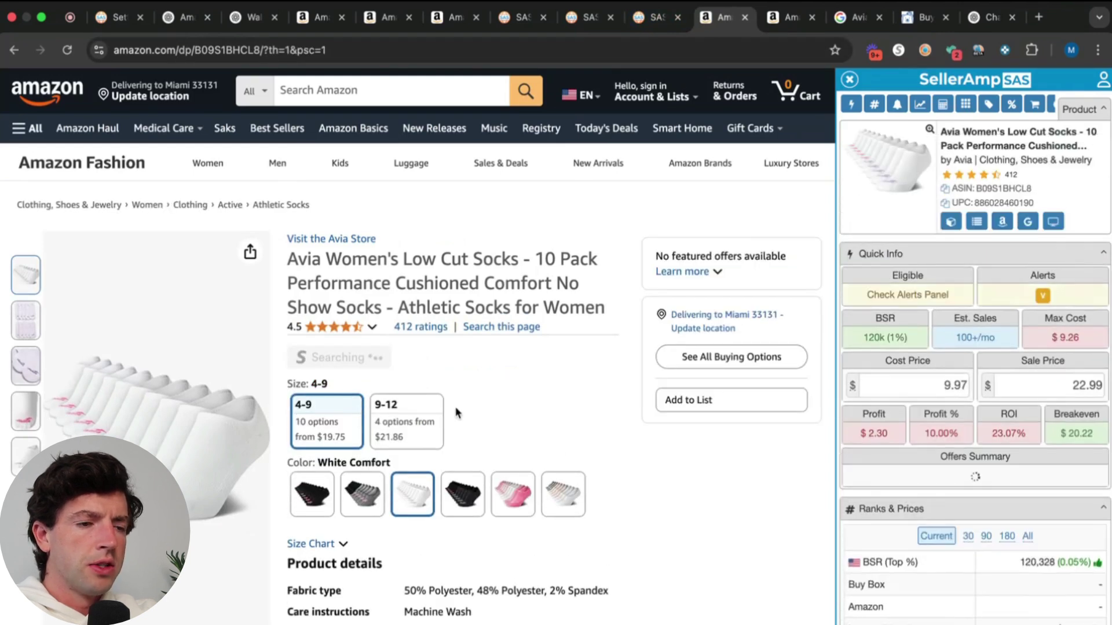
scroll(968, 373, "down", 10)
scroll(968, 376, "down", 10)
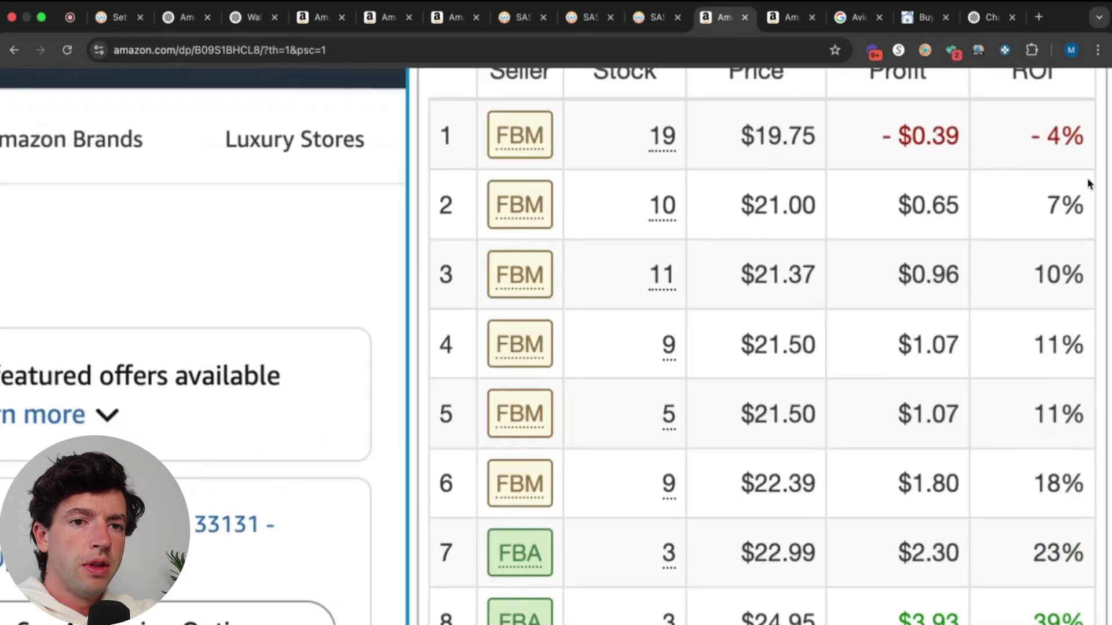
scroll(1088, 184, "up", 2)
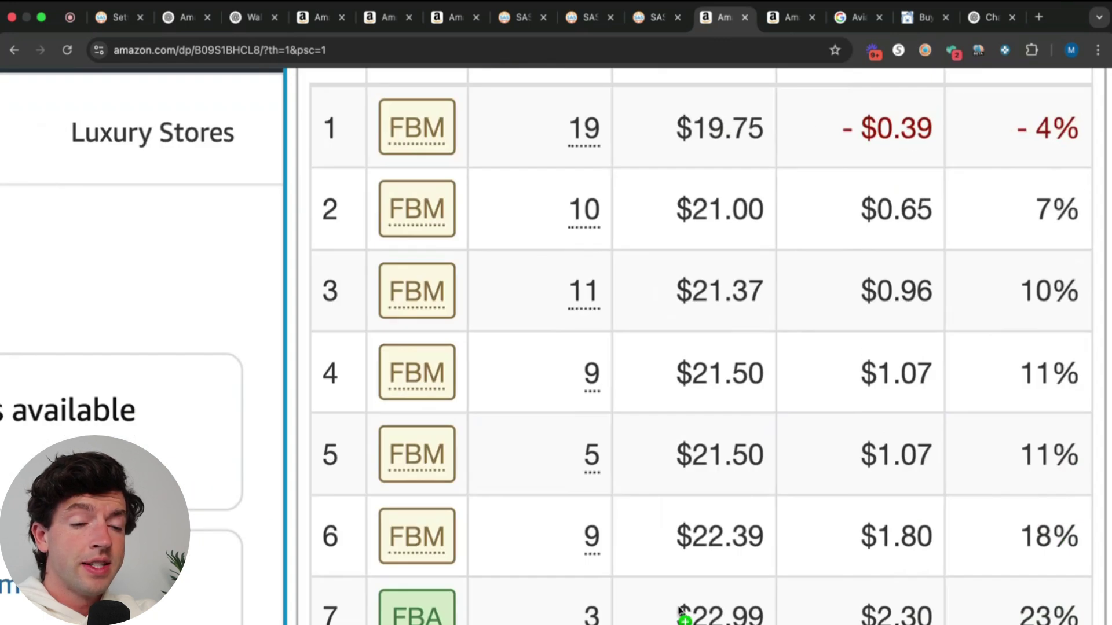
scroll(683, 608, "down", 3)
scroll(1002, 388, "up", 15)
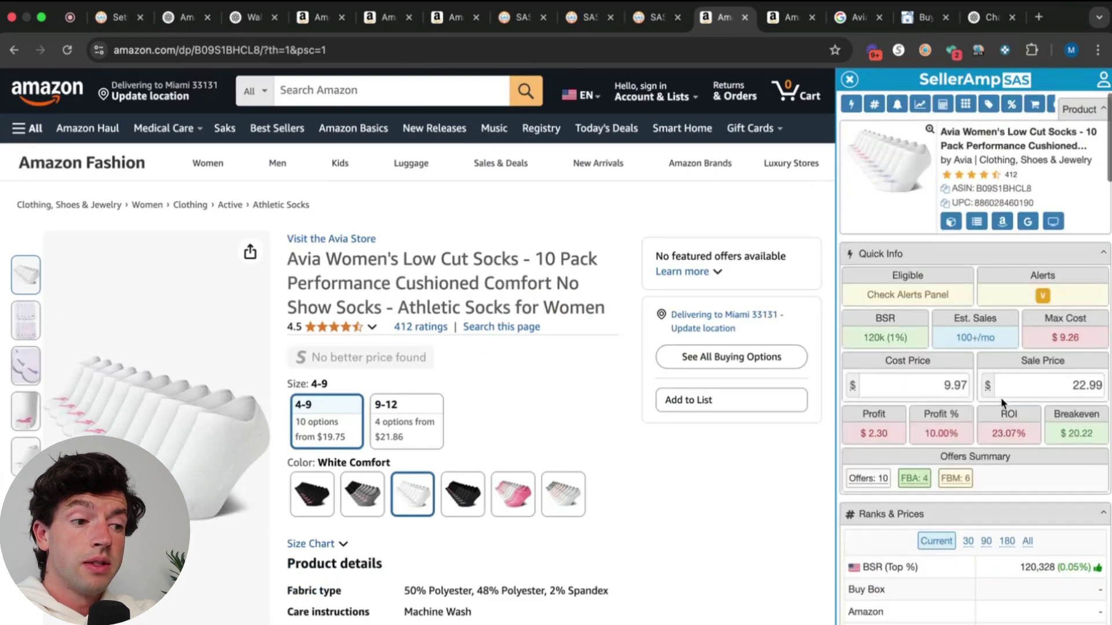
- Look up the socks' title on Google Shopping, then return to the Amazon listing
left_click(1027, 223)
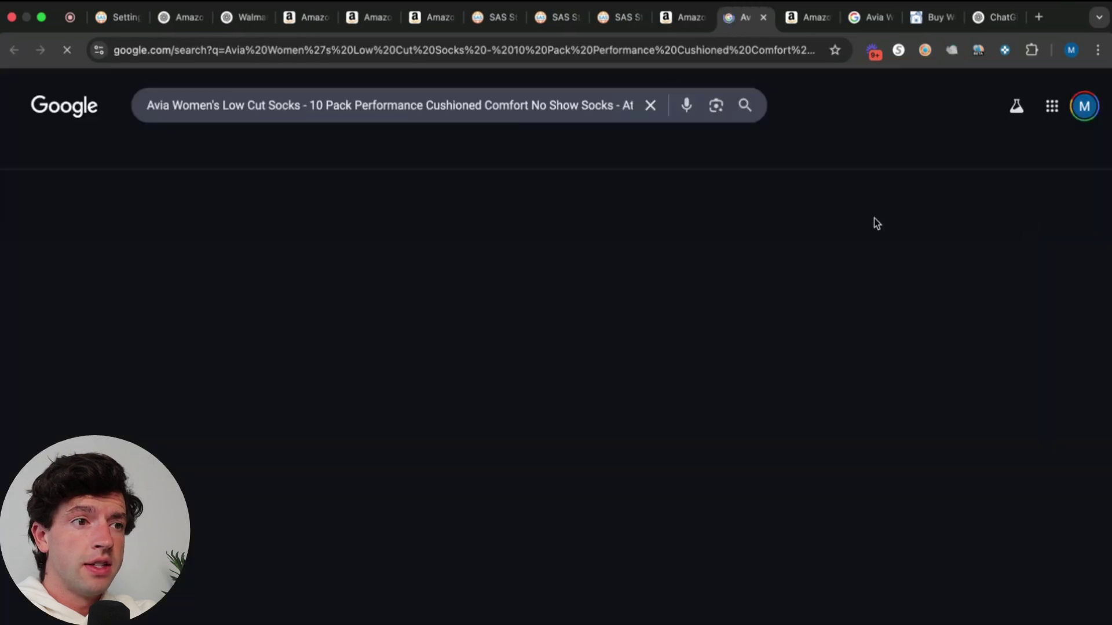
scroll(323, 356, "up", 5)
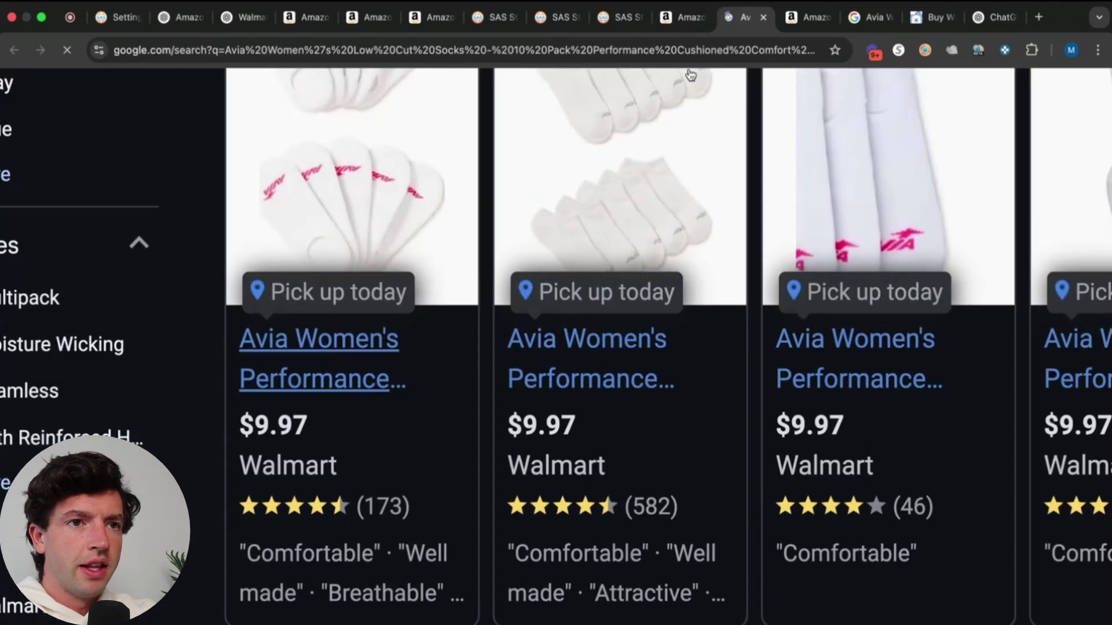
left_click(674, 19)
scroll(1094, 371, "down", 2)
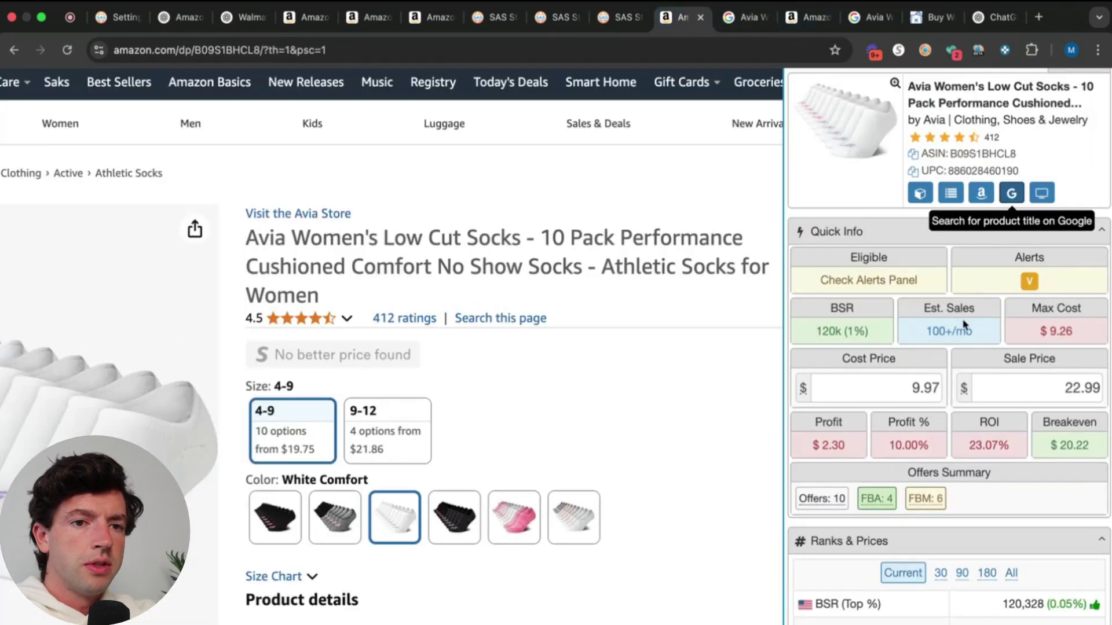
scroll(1078, 390, "up", 5)
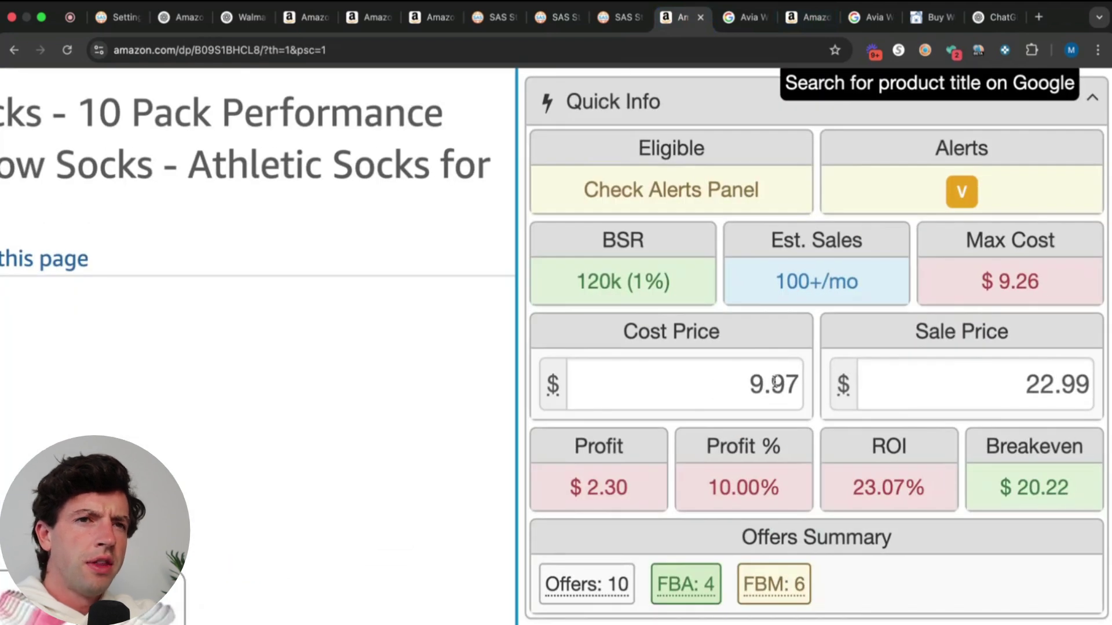
- Reduce the 9.97 cost price by 5% to 9.47 in SellerAmp
double_click(785, 384)
left_click(795, 382)
type("-5%")
key("Return")
scroll(1089, 385, "down", 5)
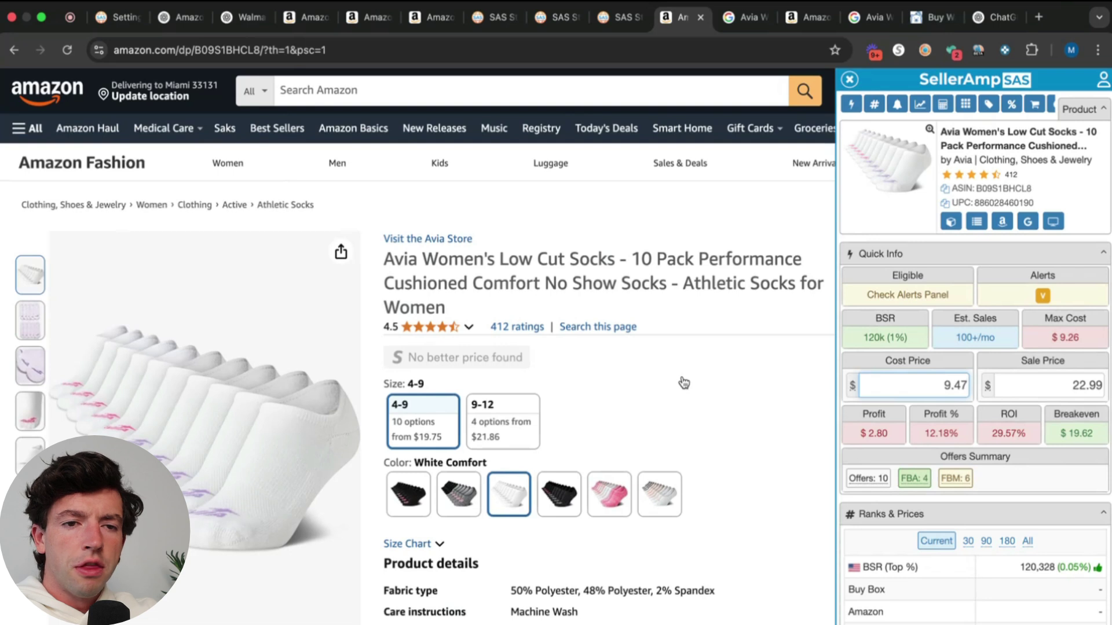
scroll(1078, 379, "up", 2)
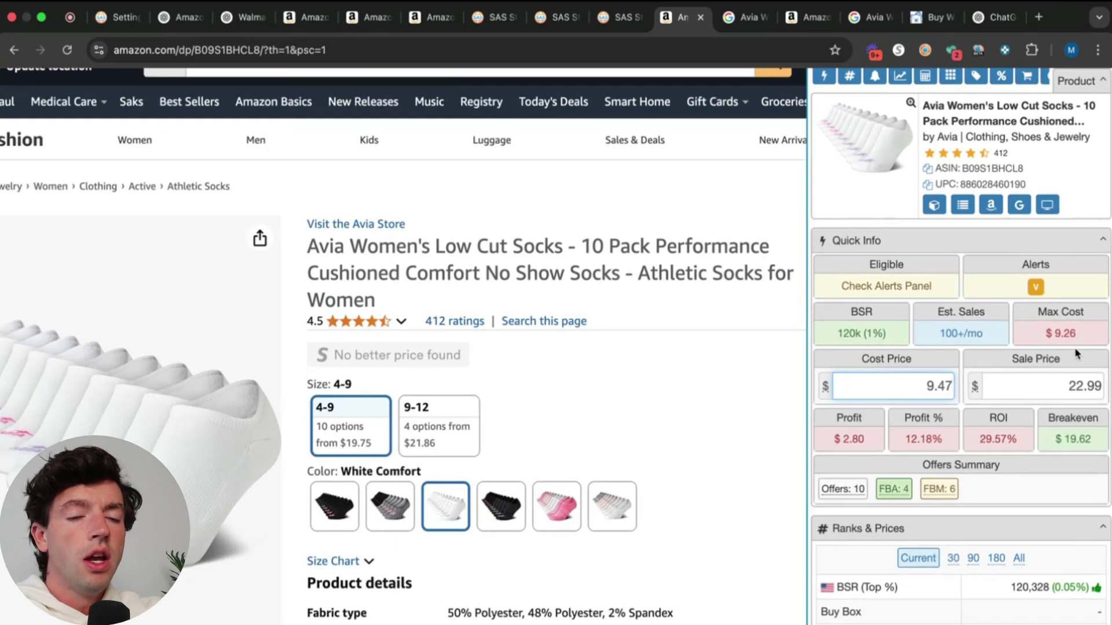
scroll(1090, 361, "up", 2)
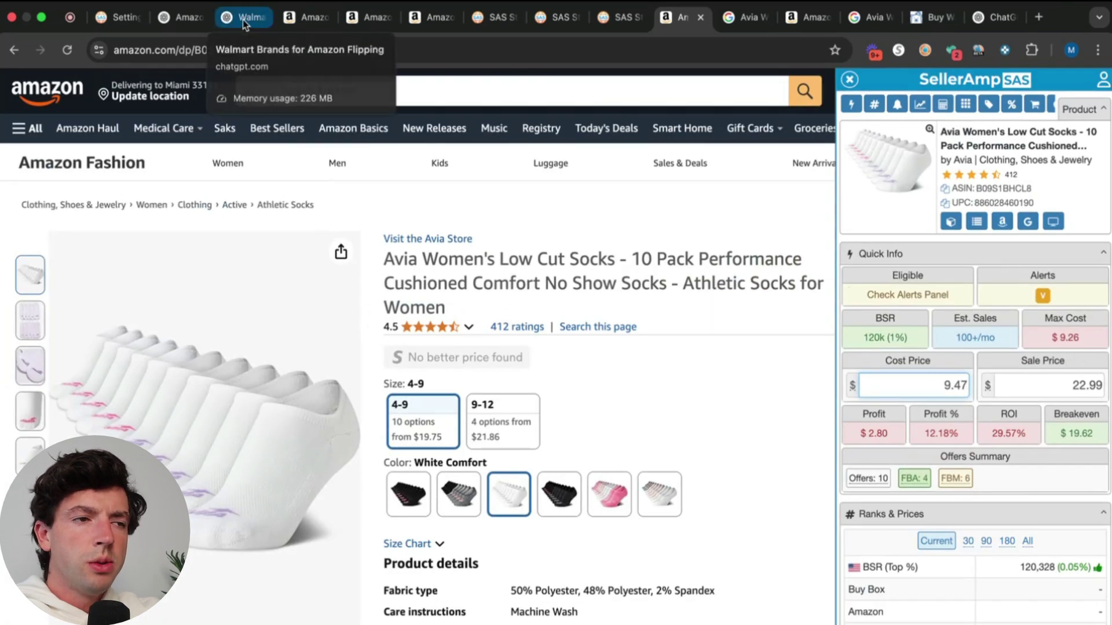
- Copy AND1 from ChatGPT's Walmart brands table and paste it into Amazon's search box
left_click(243, 22)
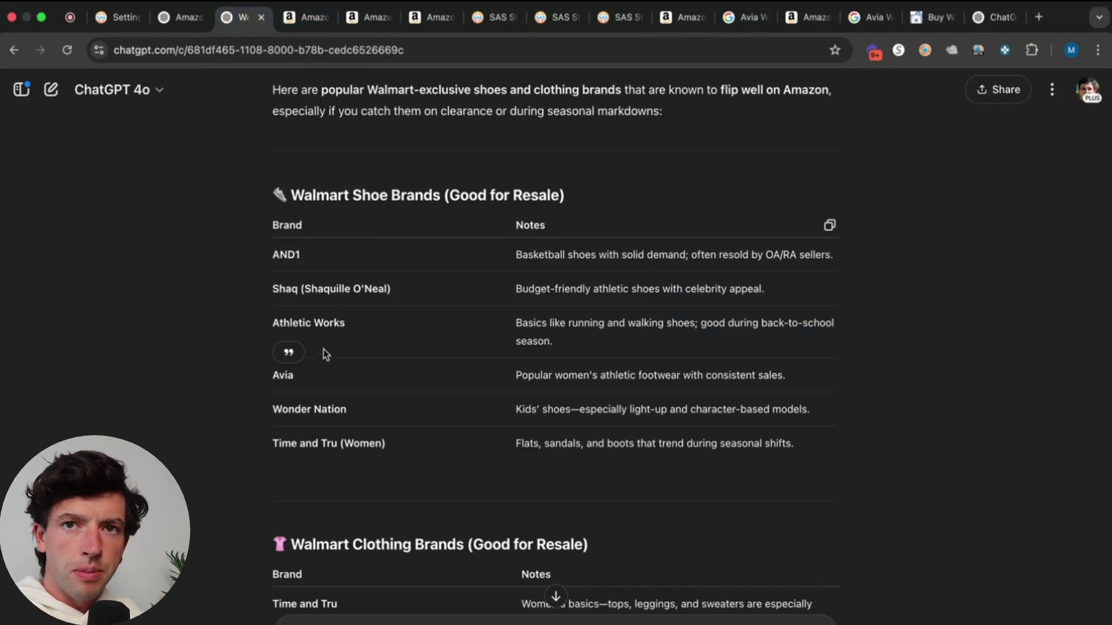
scroll(318, 290, "up", 5)
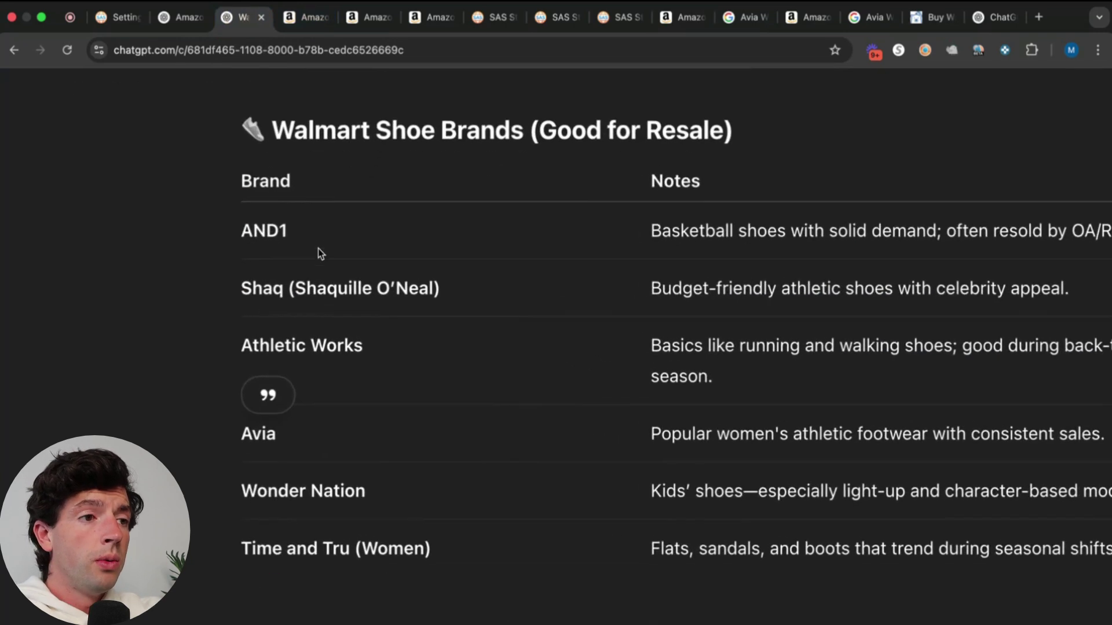
left_click_drag(318, 248, 239, 244)
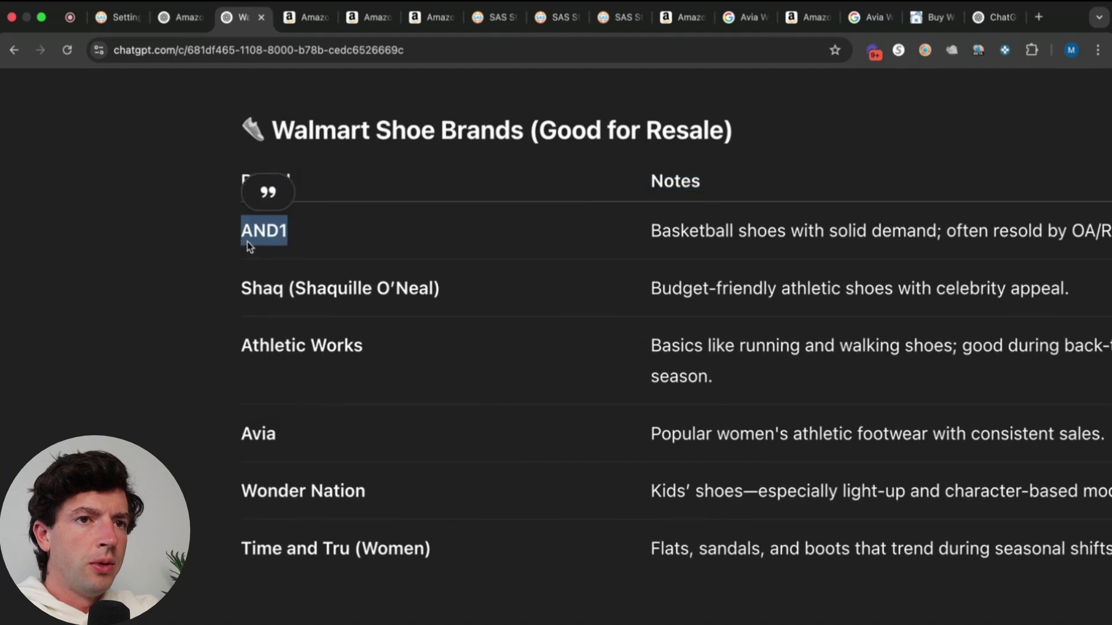
left_click(805, 17)
left_click(397, 93)
type("AND1")
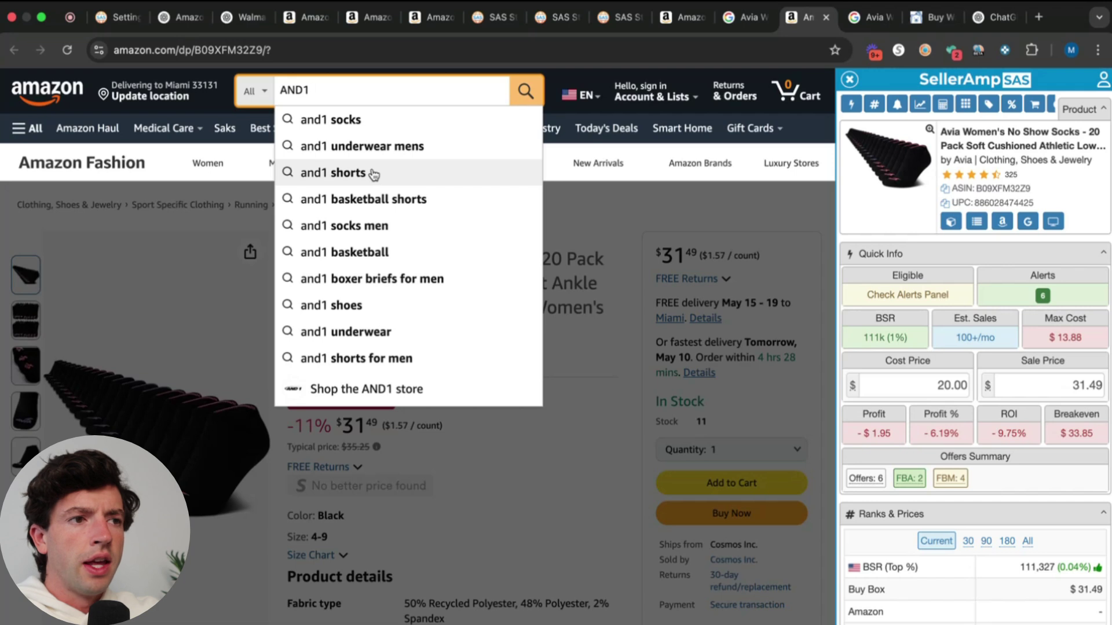
- Search Amazon for and1 shorts and open the AND1 All Courts Basketball Core Shorts listing
left_click(373, 173)
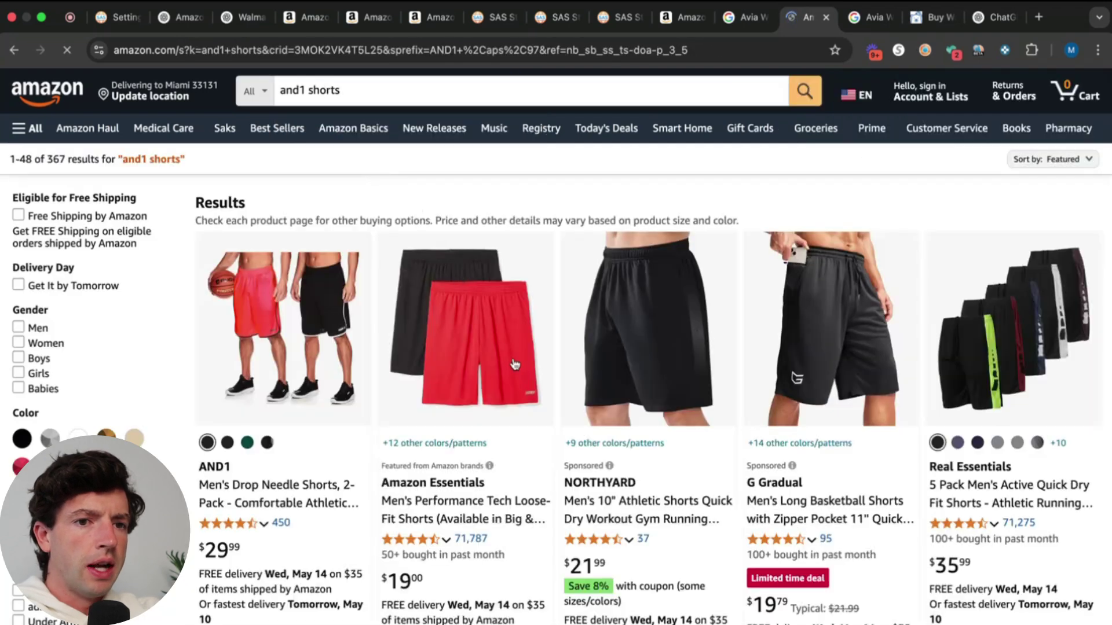
scroll(514, 363, "down", 10)
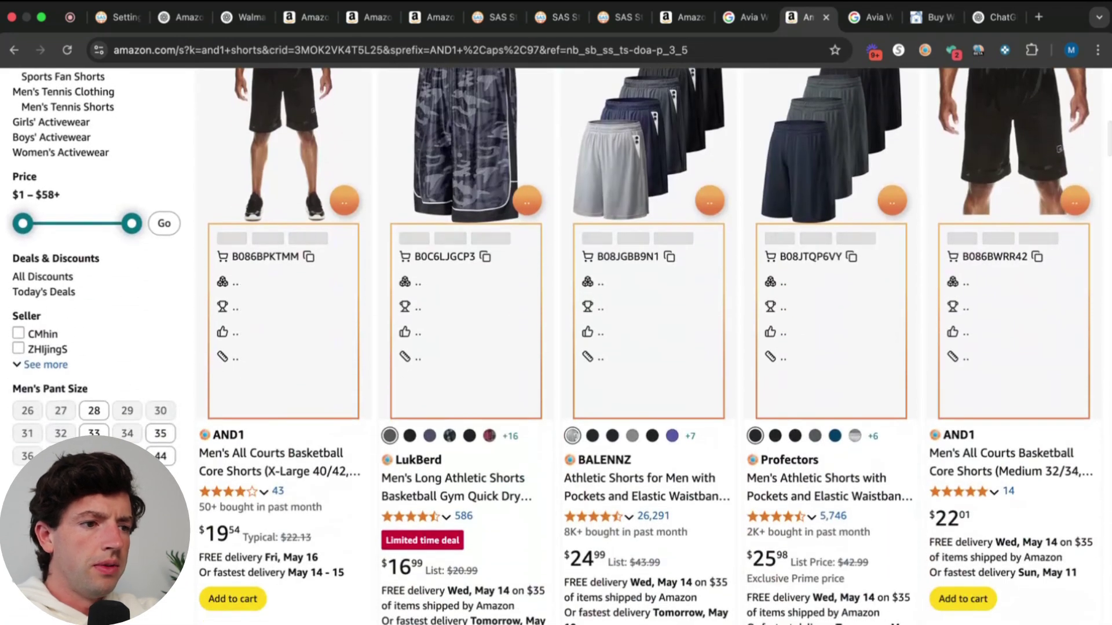
scroll(1099, 454, "up", 5)
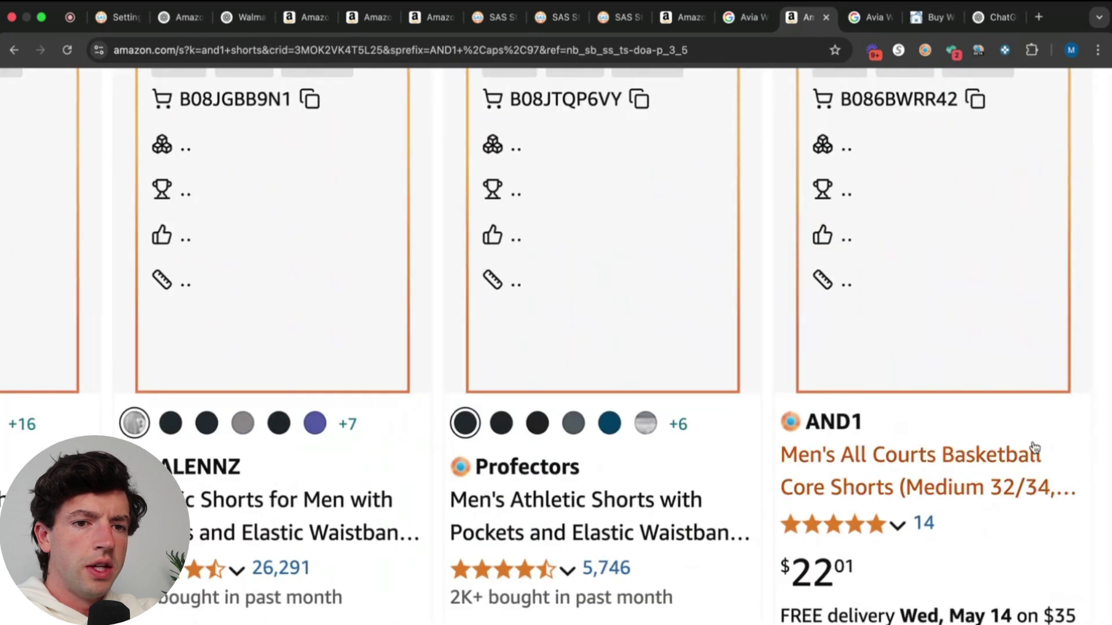
right_click(997, 448)
left_click(937, 432)
scroll(931, 432, "down", 5)
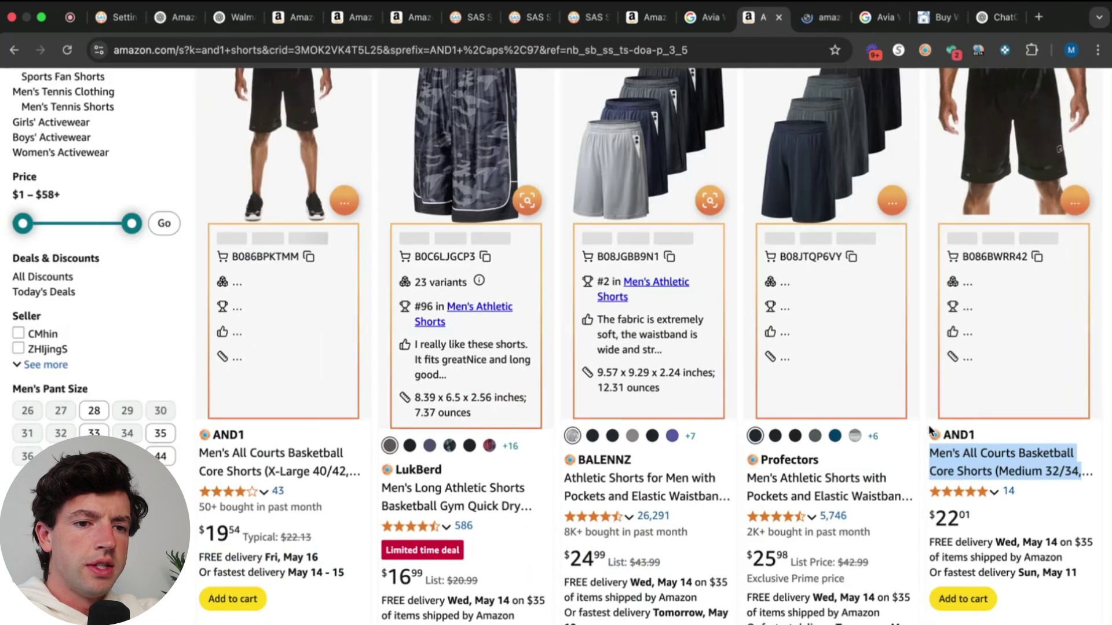
left_click(819, 18)
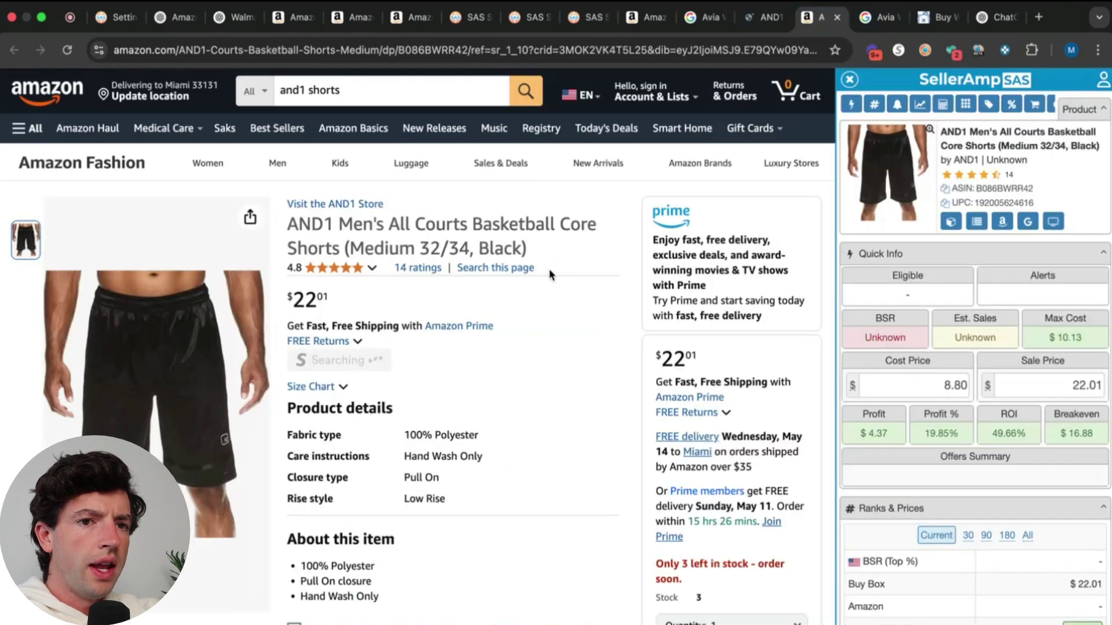
- Clear the 8.80 cost price and review SellerAmp's profit and Keepa price history
left_click(945, 385)
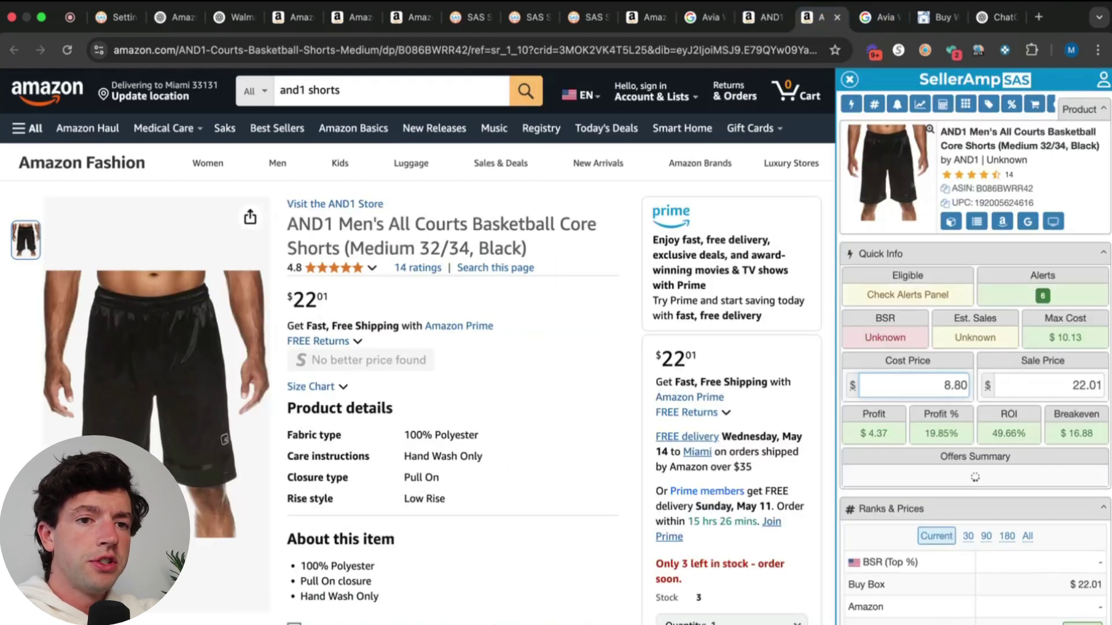
key("super+a")
key("BackSpace")
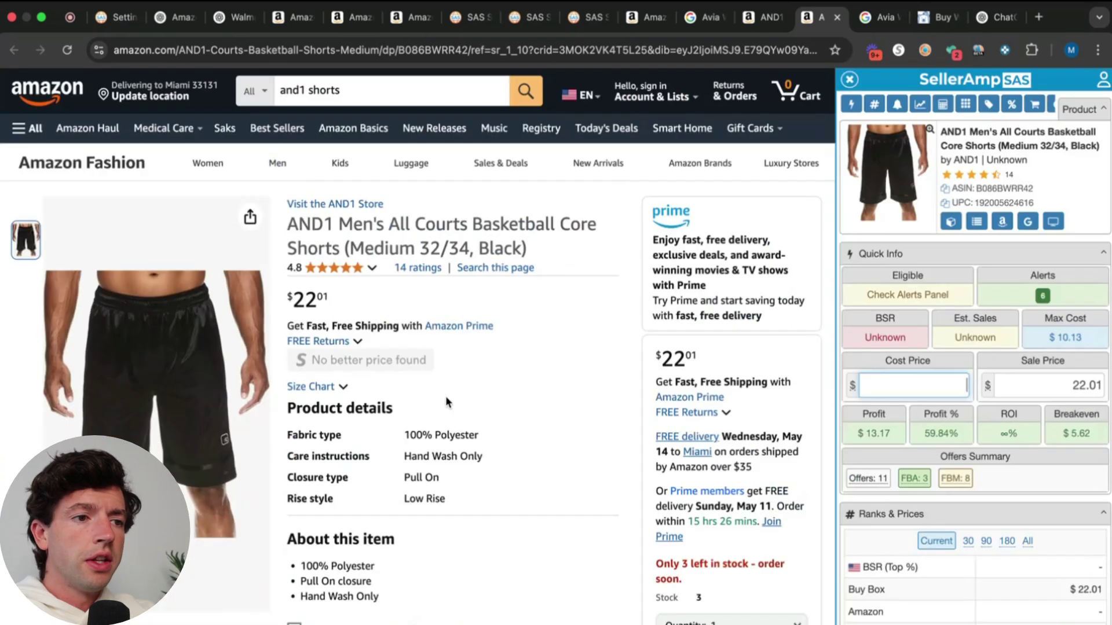
scroll(446, 397, "down", 15)
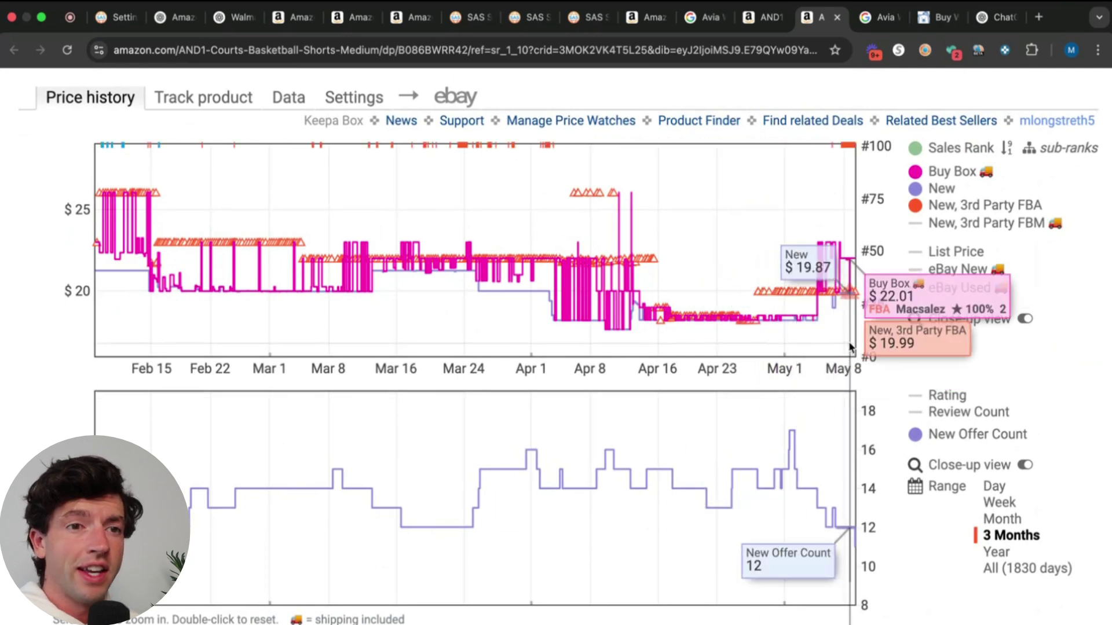
key("super+0")
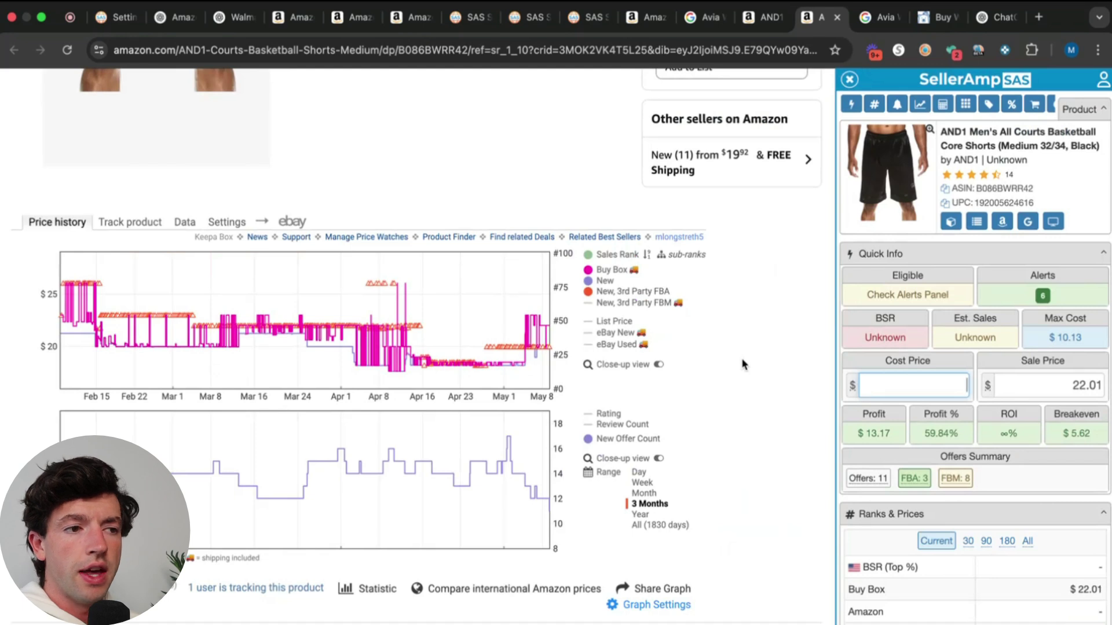
- Google the AND1 All Courts shorts title and find the $9.98 Walmart offer in Shopping results
left_click(1027, 221)
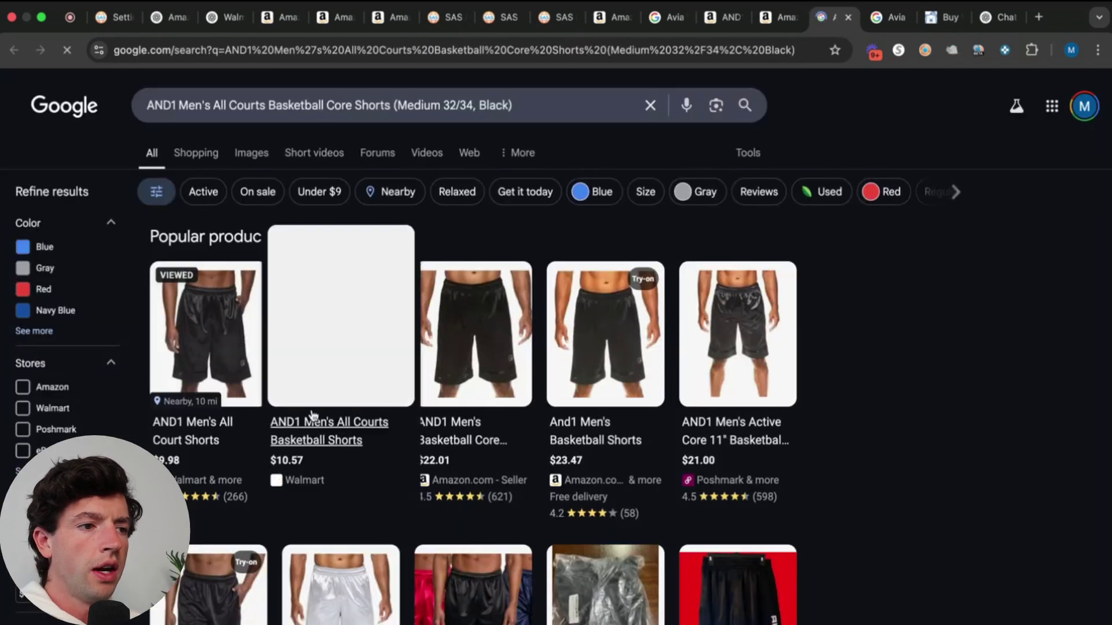
left_click(196, 153)
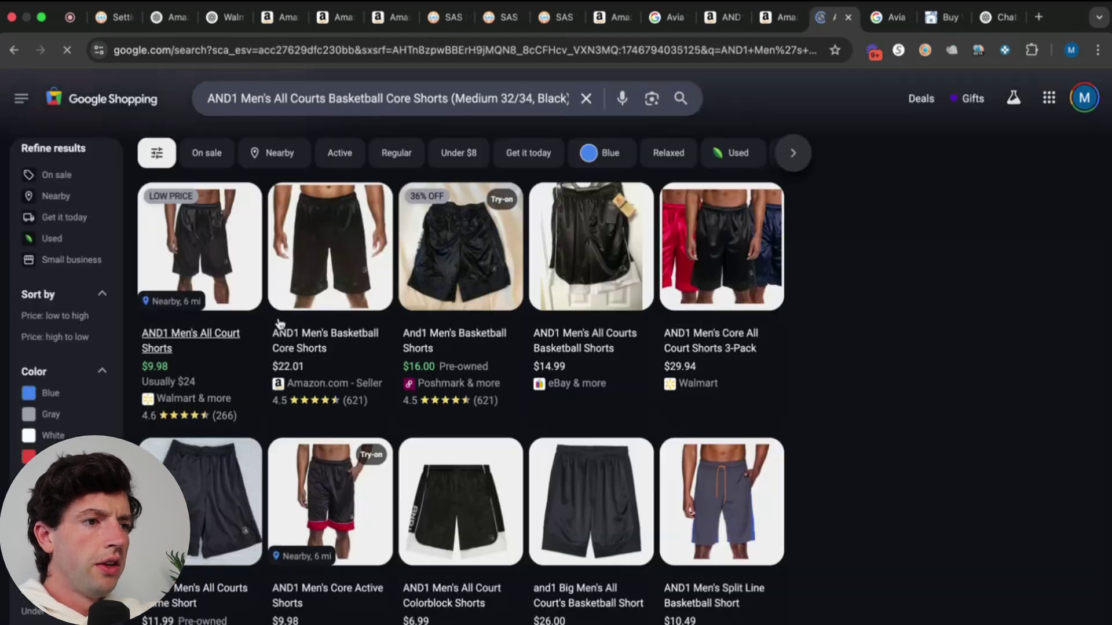
scroll(107, 277, "up", 5)
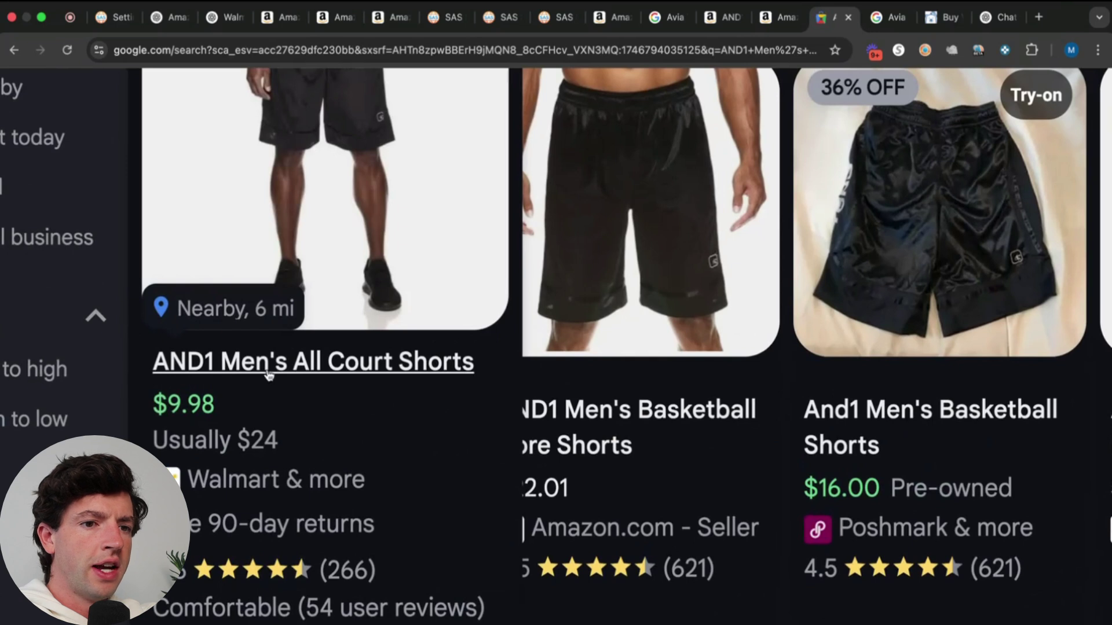
scroll(268, 375, "down", 5)
- Enter 9.98 as the AND1 shorts' cost price in SellerAmp
left_click(772, 26)
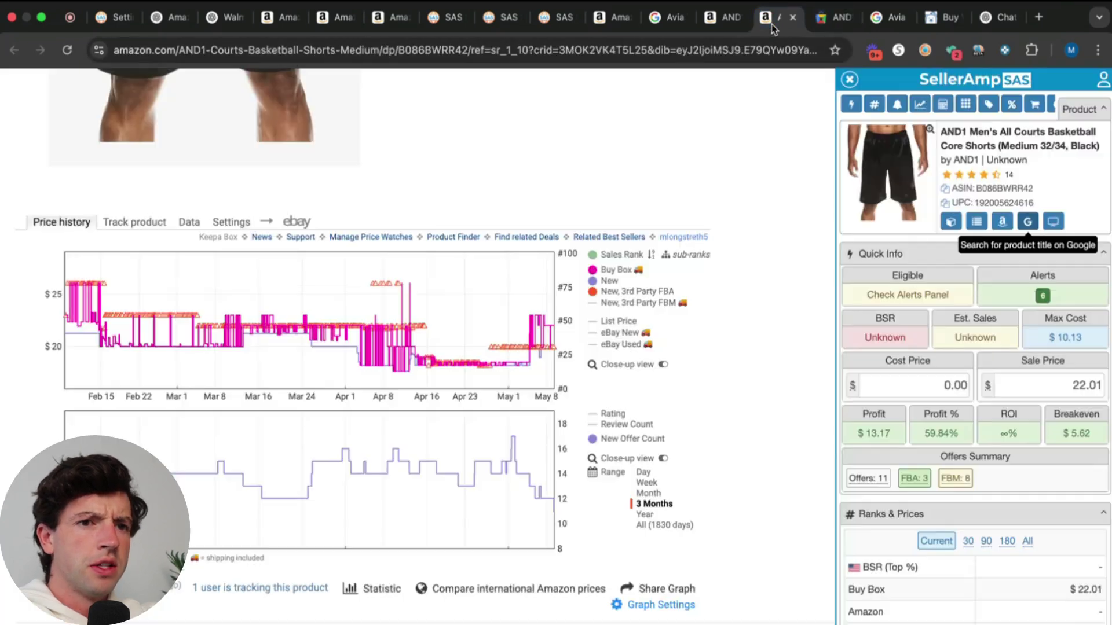
left_click(931, 394)
type("9.98")
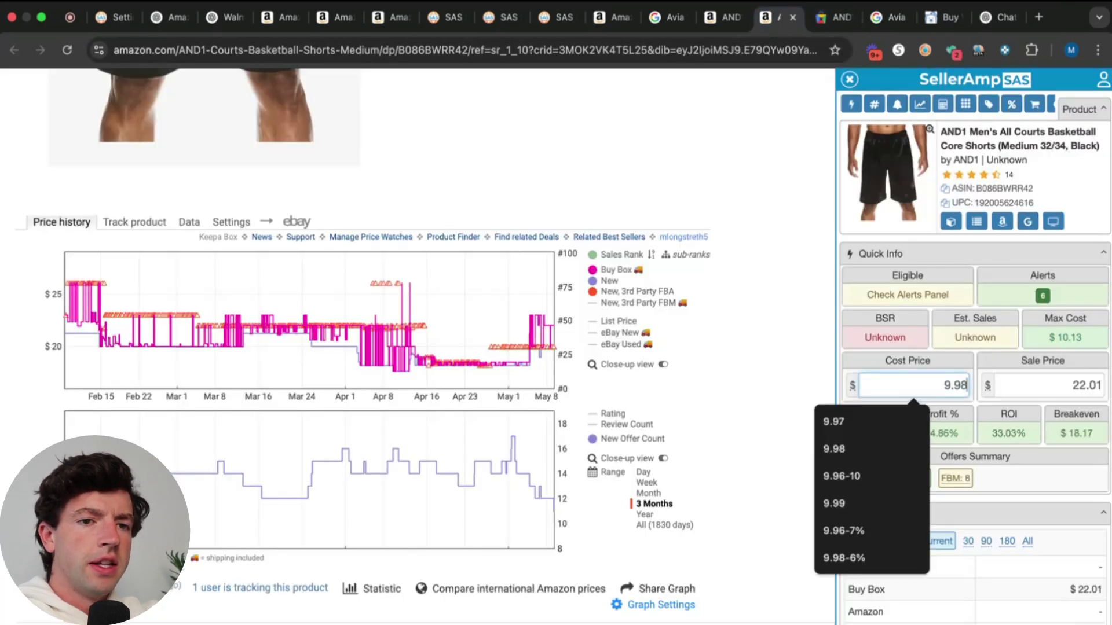
key("Escape")
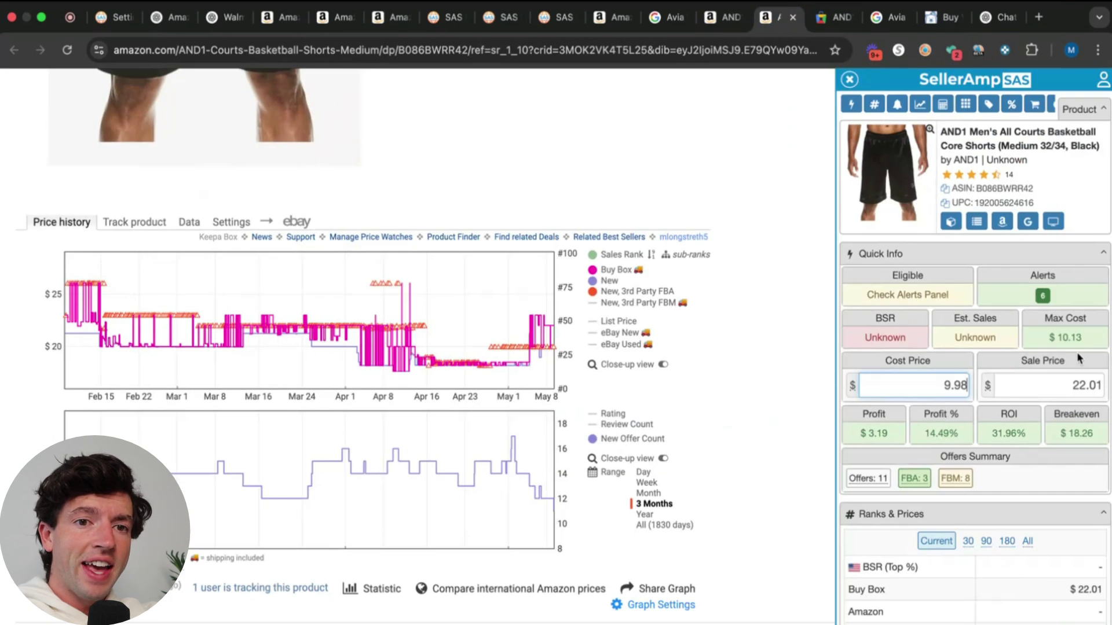
scroll(1077, 356, "down", 15)
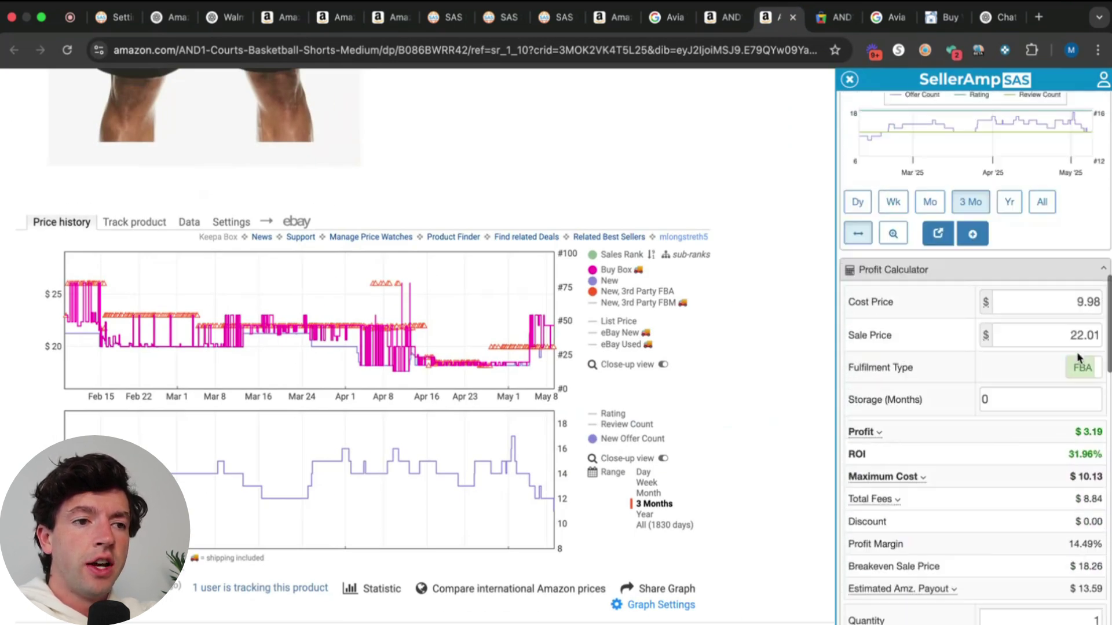
scroll(1077, 356, "up", 15)
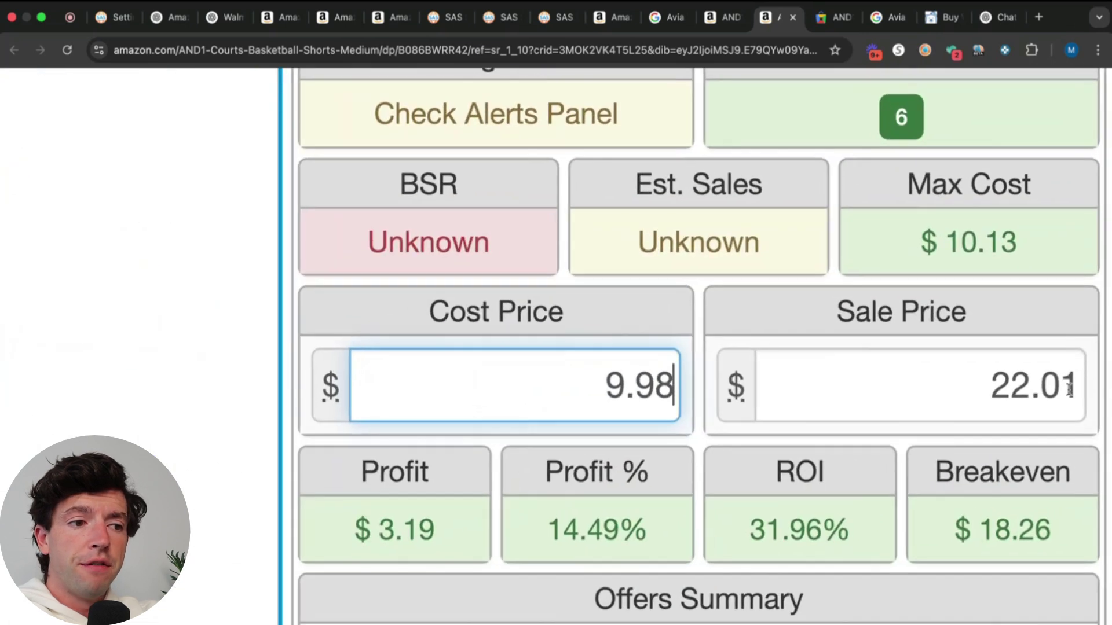
- Compare FBA and FBM profit in the Profit Calculator, with the 5.00 FBM cost
mouse_move(866, 434)
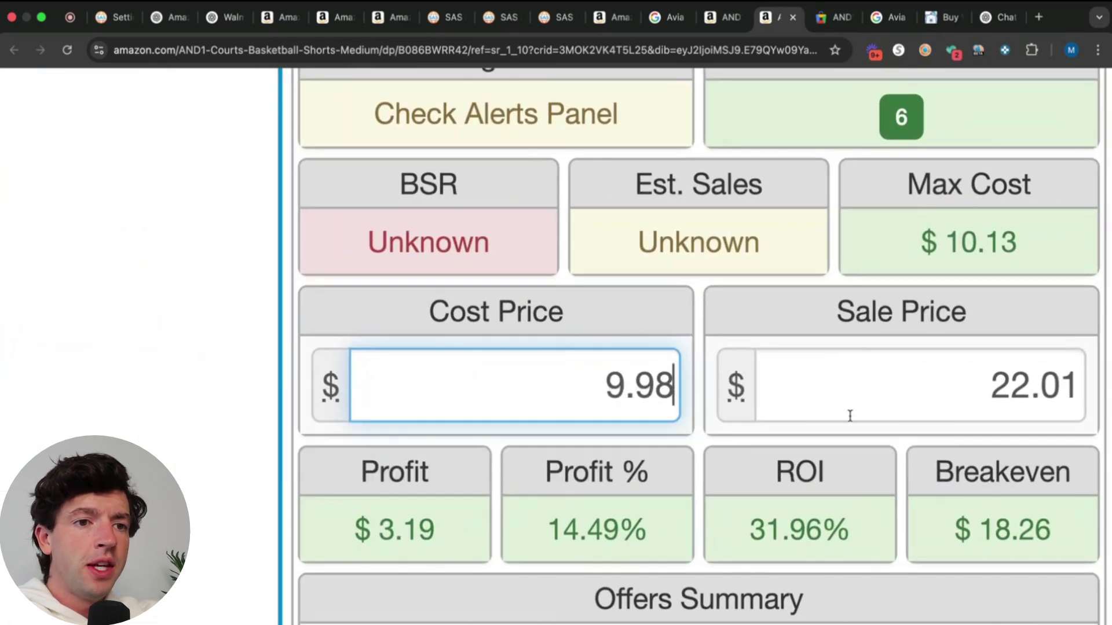
scroll(1028, 385, "down", 5)
scroll(1028, 385, "down", 10)
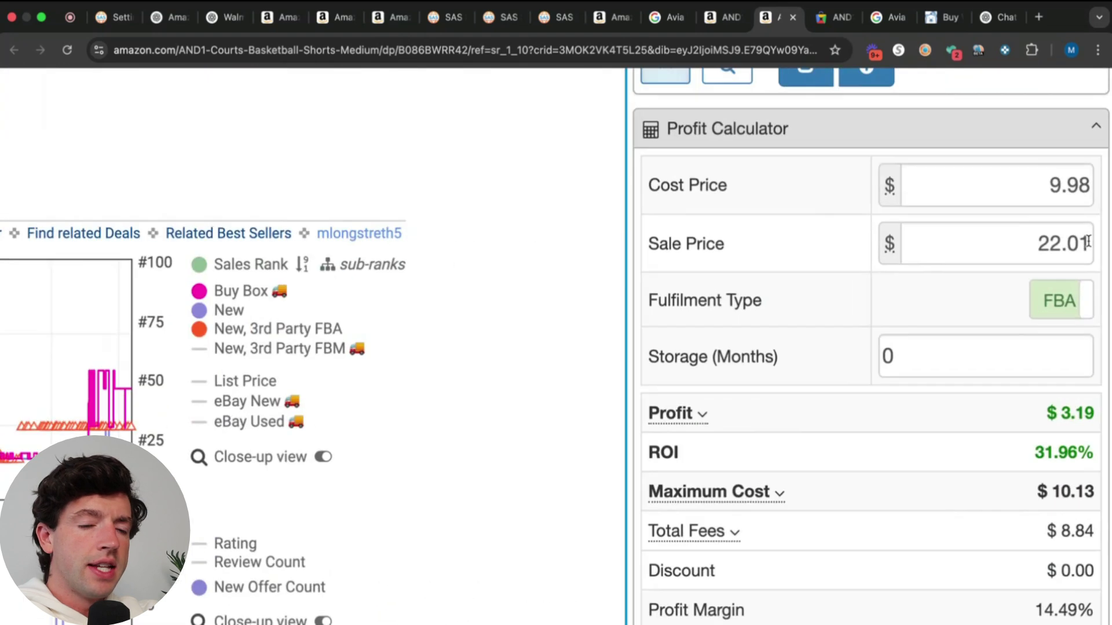
left_click(1060, 300)
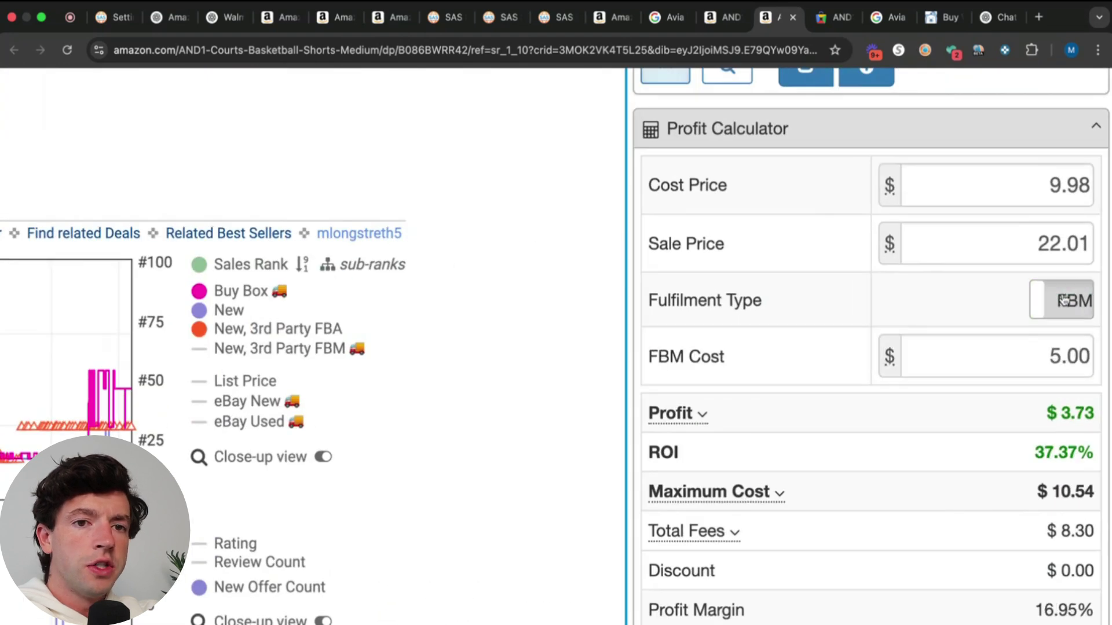
left_click(1069, 356)
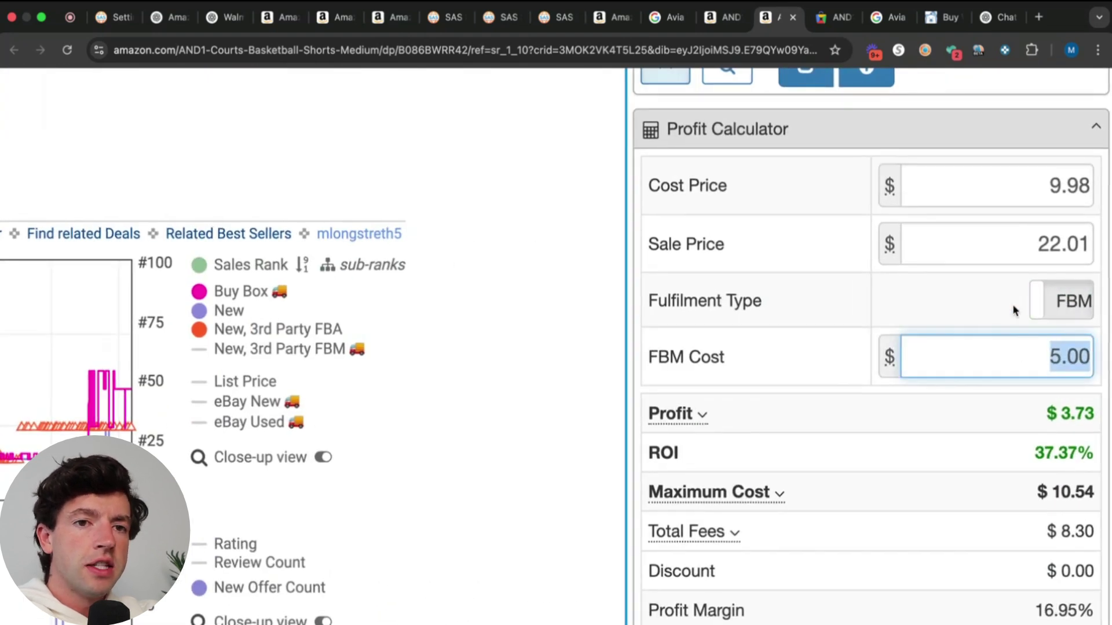
scroll(1012, 304, "up", 10)
mouse_move(828, 210)
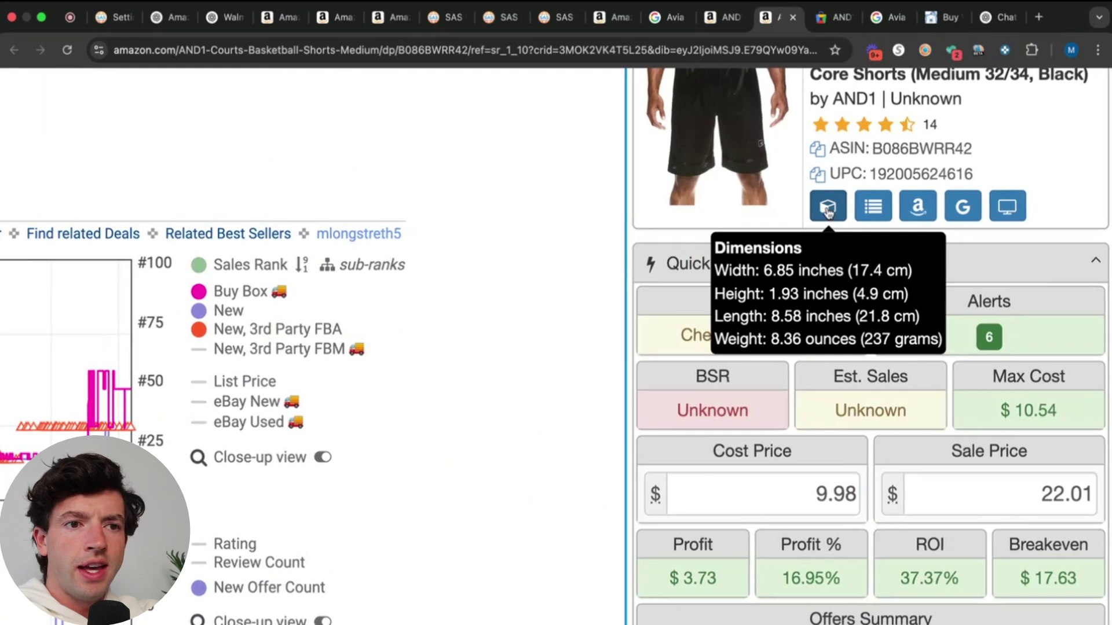
scroll(914, 385, "down", 10)
scroll(987, 365, "down", 5)
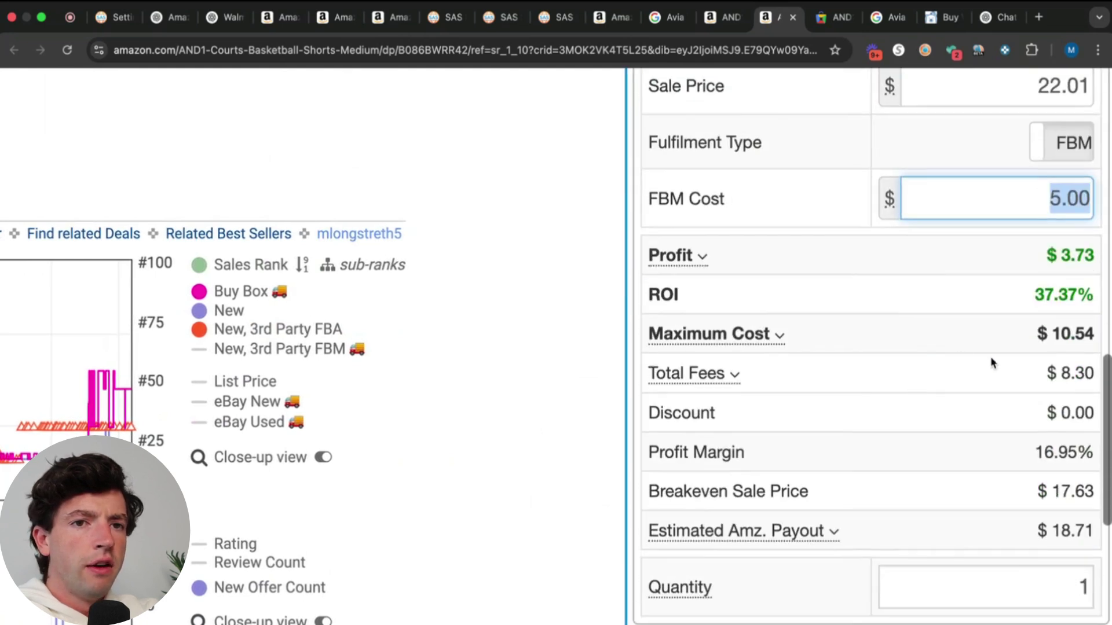
scroll(988, 362, "up", 3)
left_click(1068, 272)
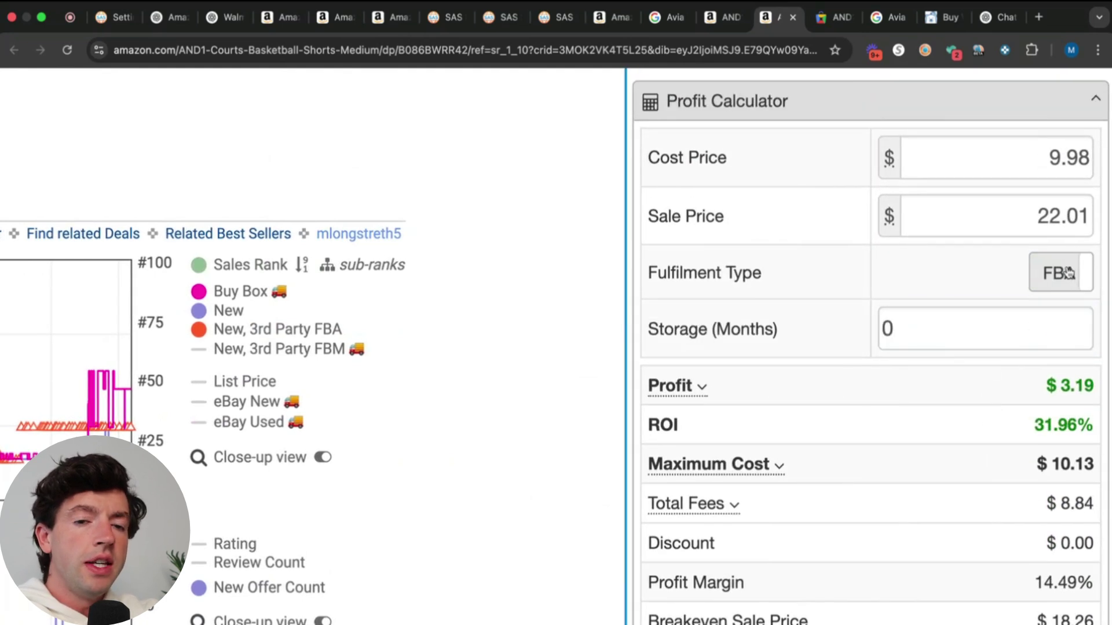
left_click(1069, 272)
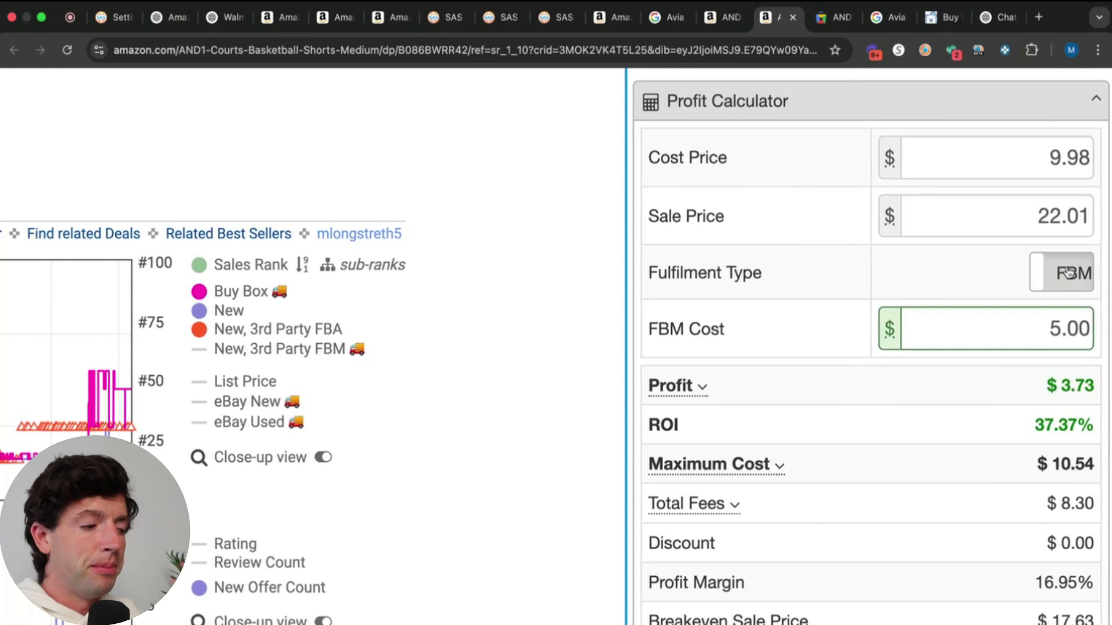
- Open a competing FBM seller's storefront lookup from the Offers table
key("ctrl+0")
scroll(1063, 249, "down", 10)
scroll(908, 275, "up", 3)
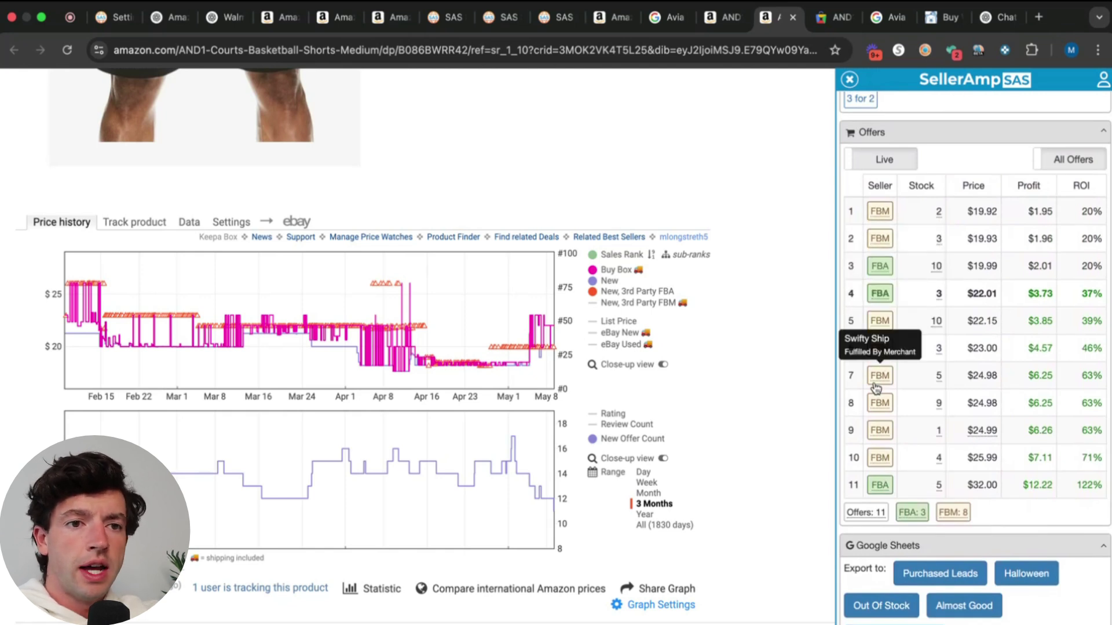
left_click(877, 438)
left_click(742, 19)
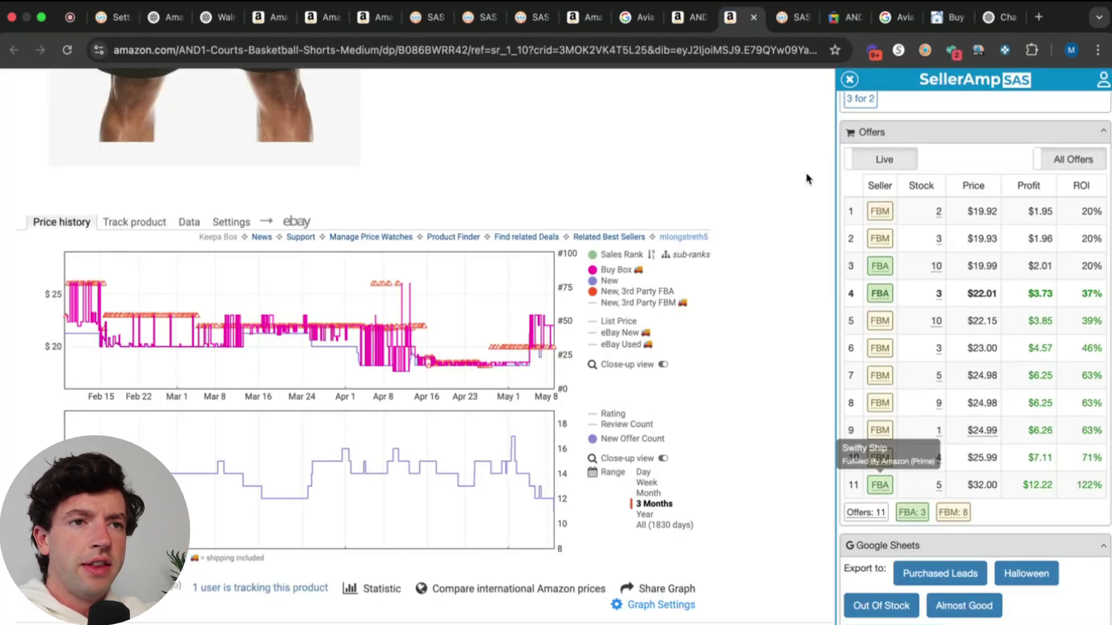
left_click(791, 18)
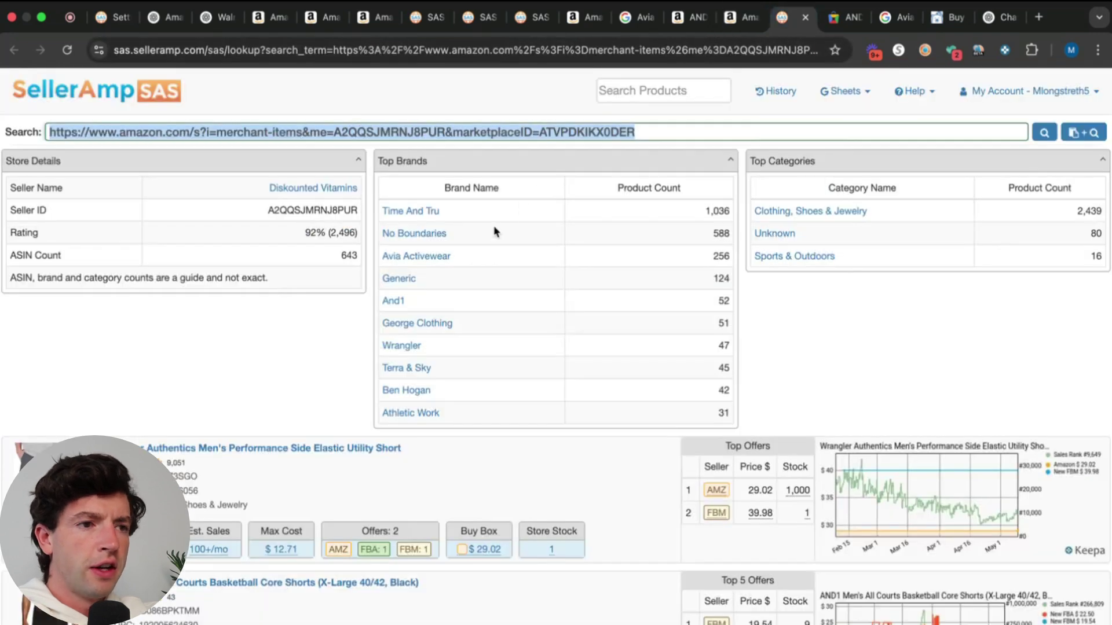
- Review the Diskounted Vitamins store's top brands, then enlarge ChatGPT's Walmart brand suggestions
scroll(494, 225, "up", 5)
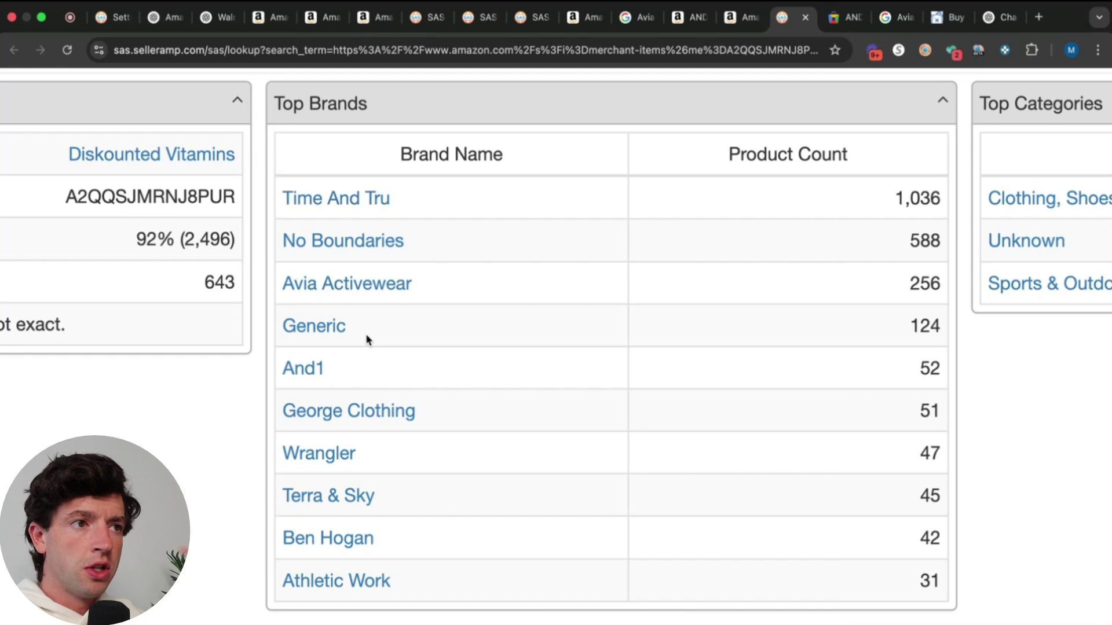
left_click(219, 18)
scroll(528, 272, "up", 5)
scroll(528, 272, "up", 2)
key("super+equal")
key("super+equal")
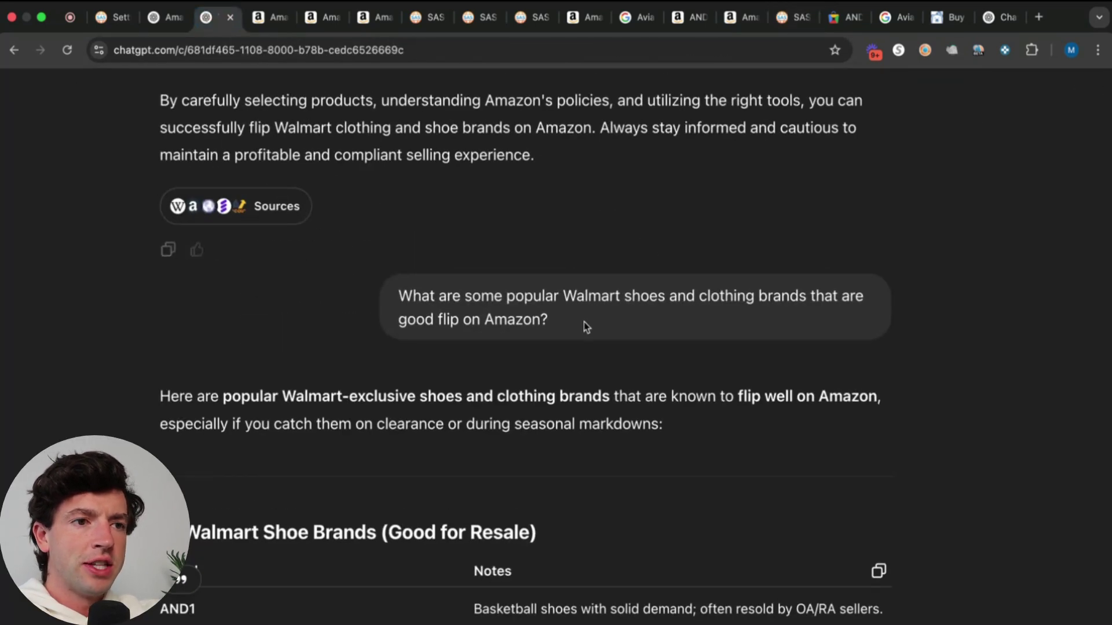
- Browse the store's product list down to the George Men's Crew T-Shirts 6-Pack at $35.99
left_click(786, 17)
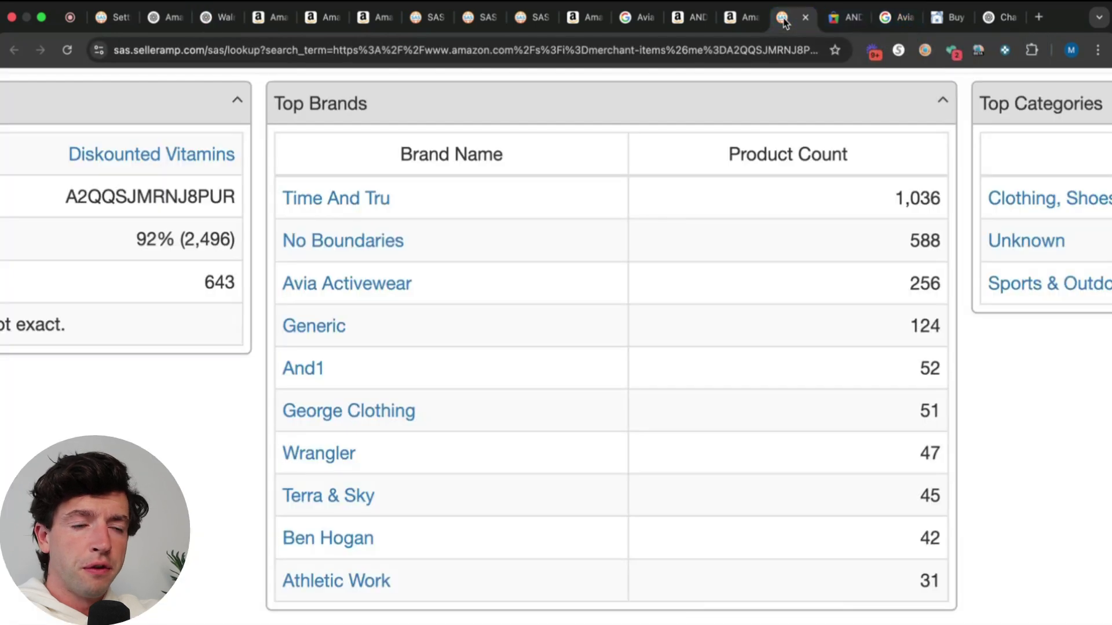
key("super+0")
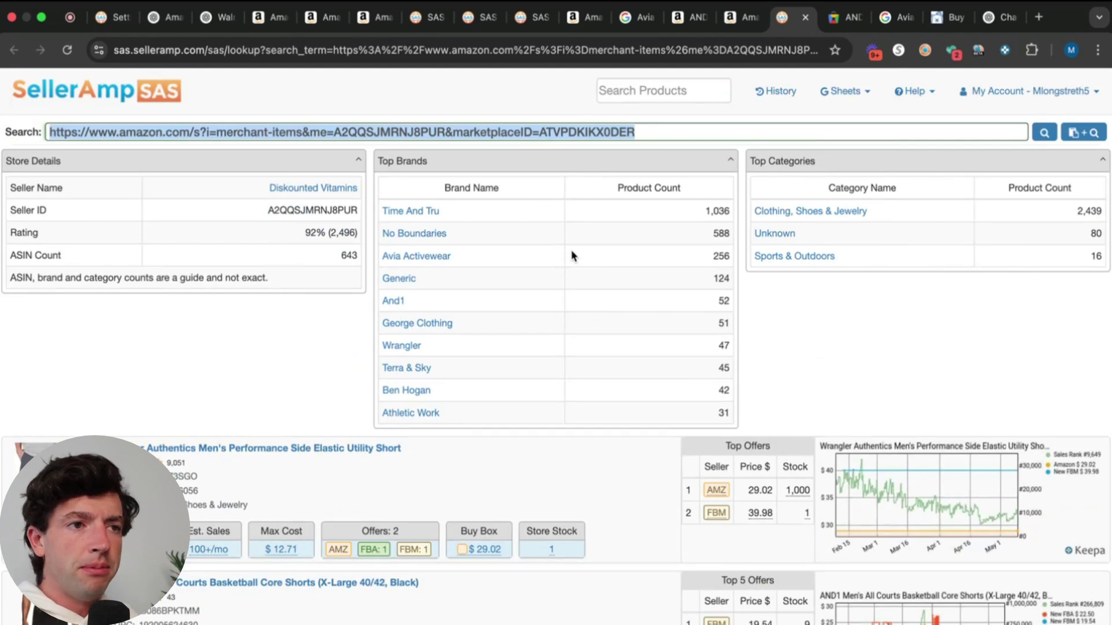
left_click(203, 322)
scroll(203, 322, "down", 10)
scroll(6, 477, "up", 5)
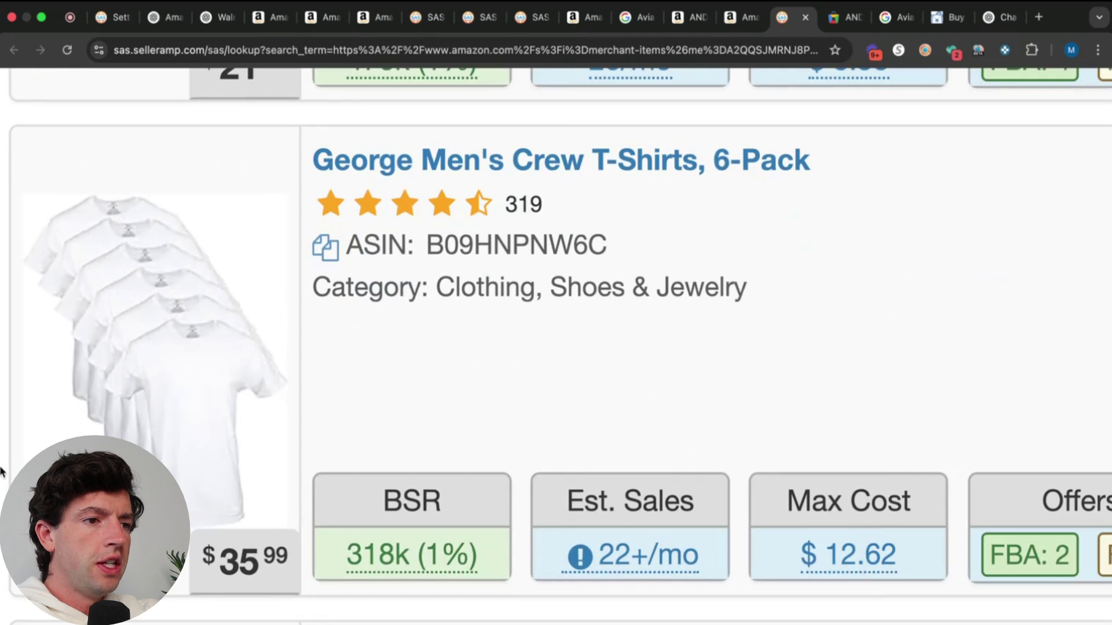
scroll(6, 478, "down", 5)
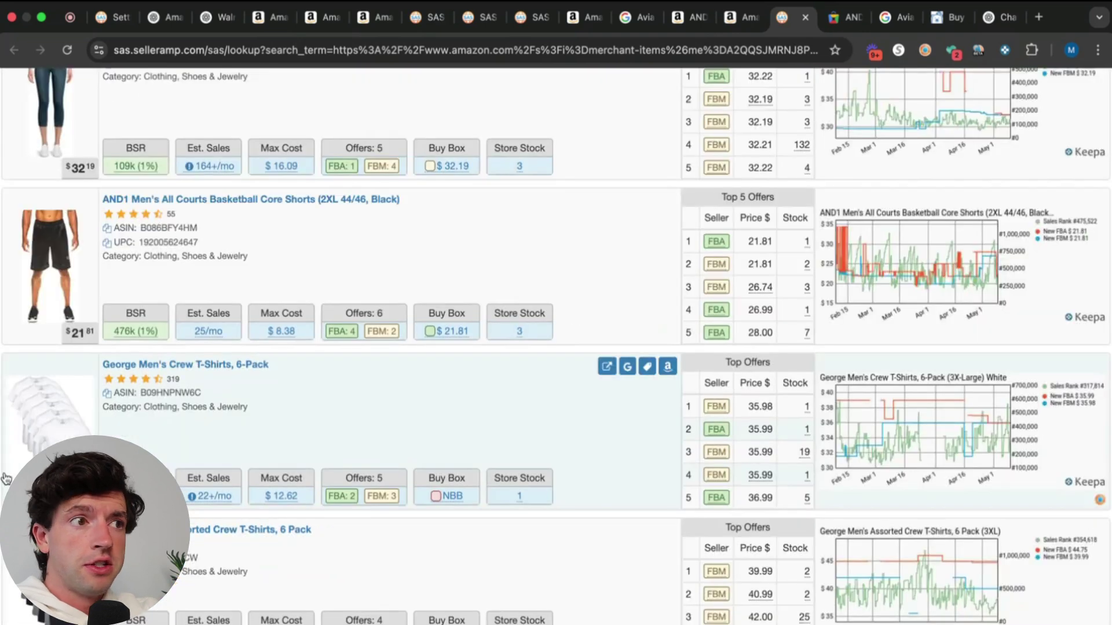
- Ask ChatGPT whether Walmart owns George and highlight its confirming answer
left_click(205, 21)
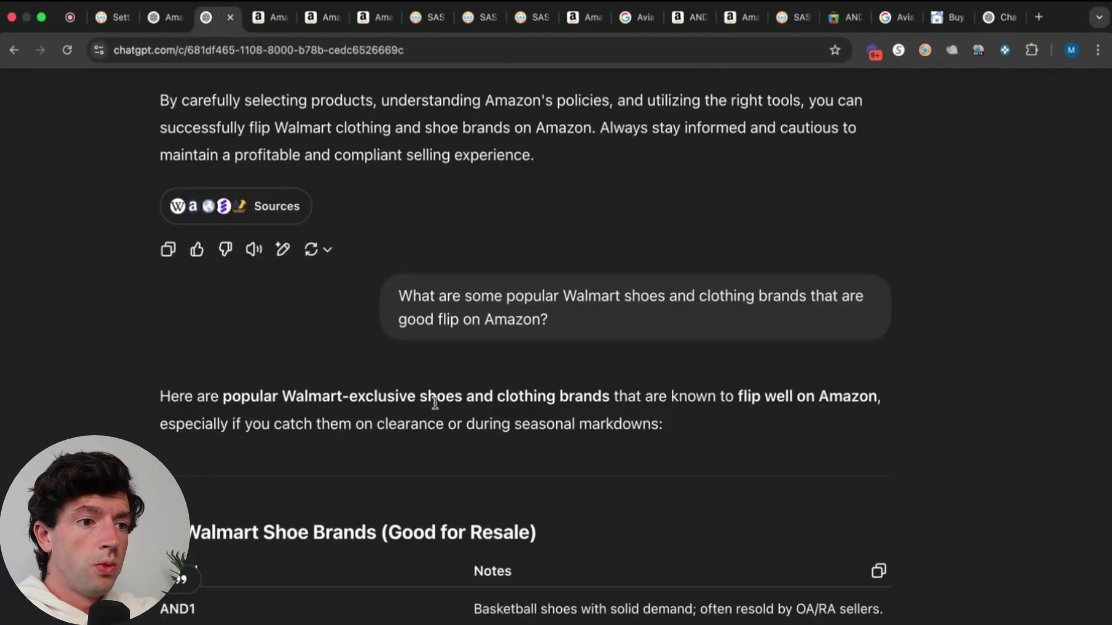
scroll(512, 471, "down", 13)
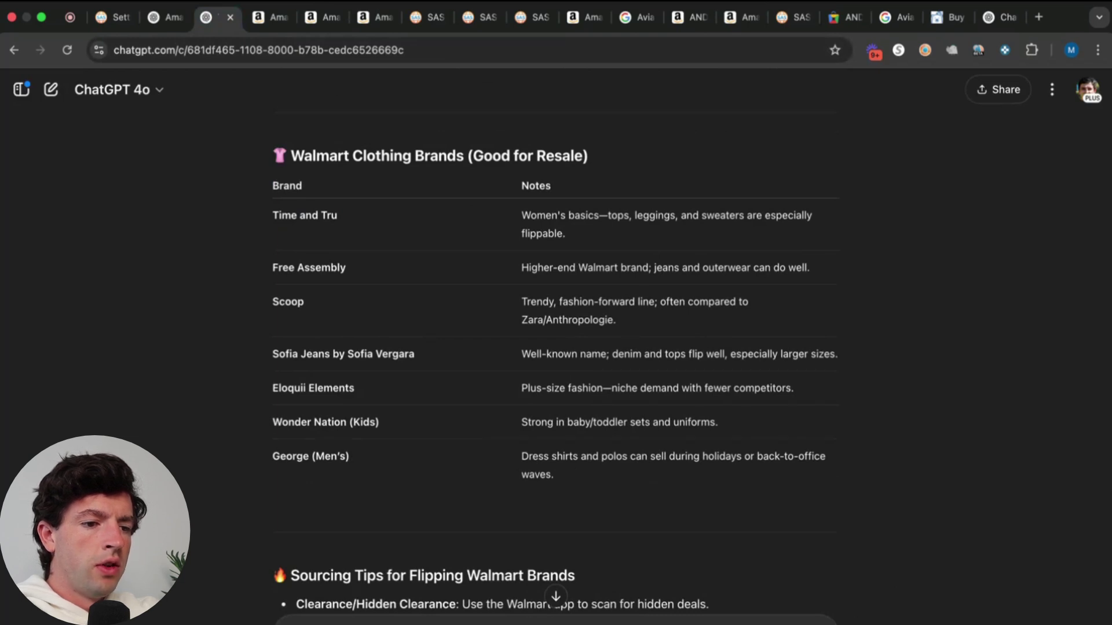
key("Return")
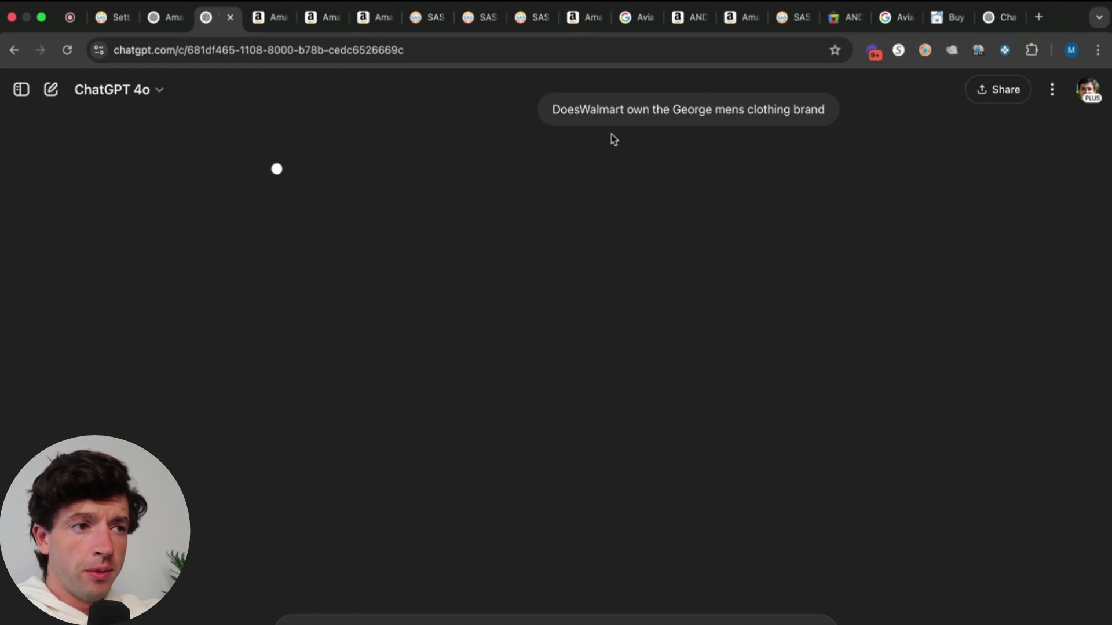
left_click_drag(334, 397, 339, 439)
left_click_drag(304, 362, 273, 332)
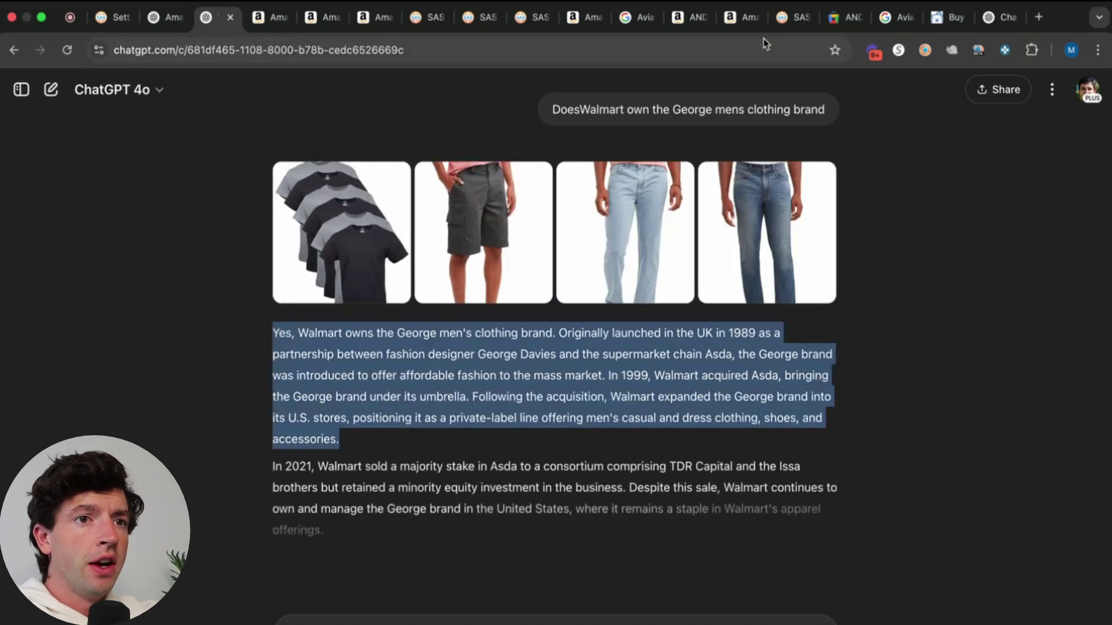
left_click(786, 17)
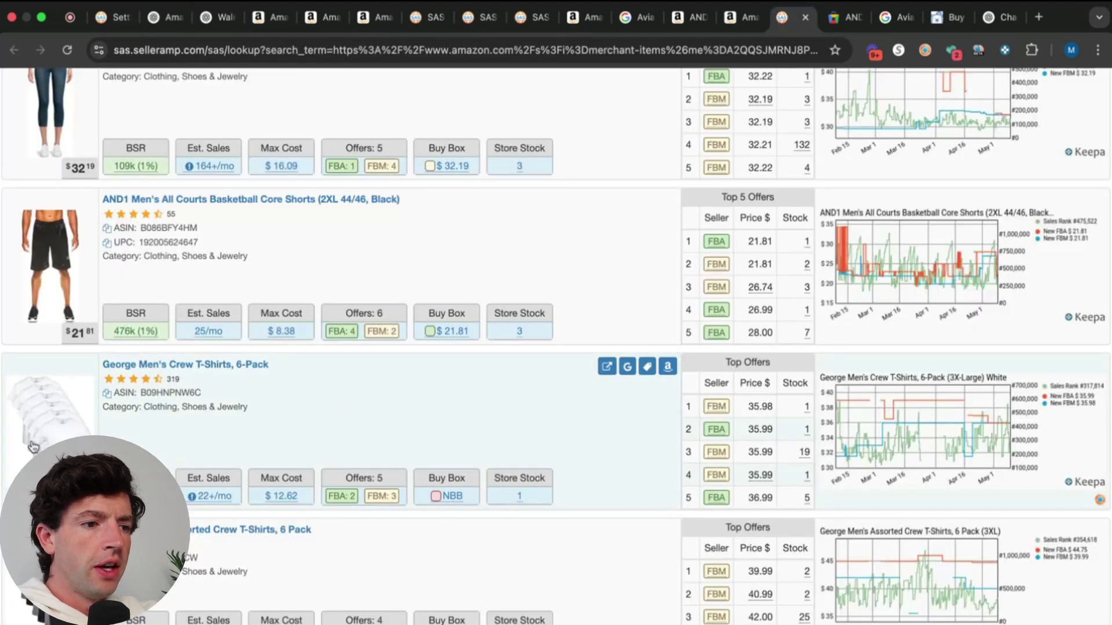
- Open the George crew T-shirt 6-pack listing, check Walmart's price on Google, and enter 15.98 cost
scroll(2, 455, "down", 3)
scroll(2, 456, "up", 3)
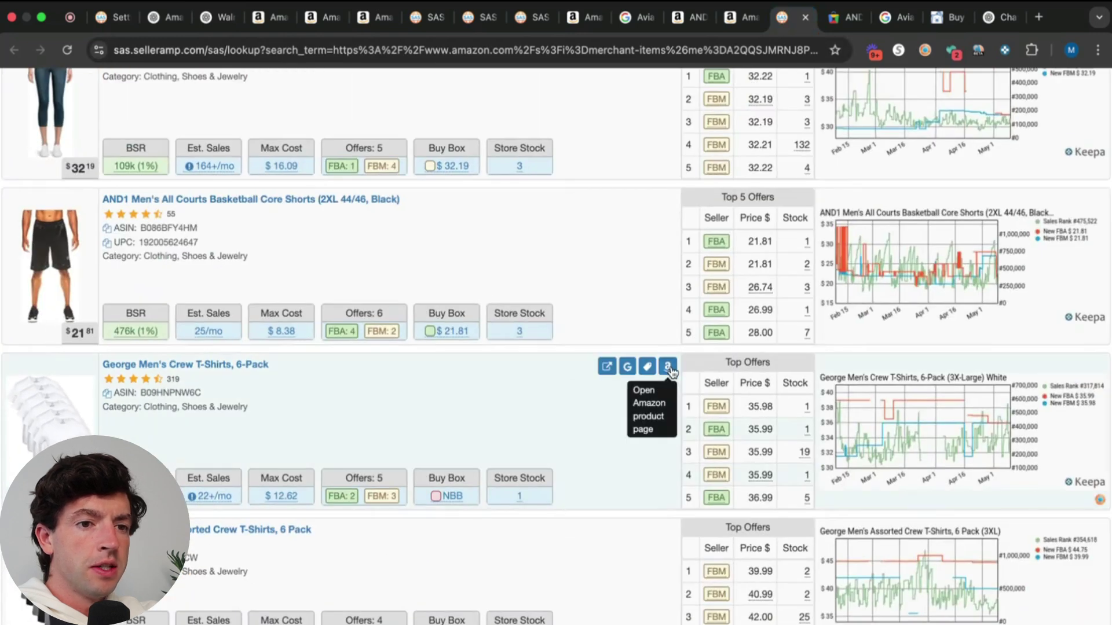
left_click(668, 367)
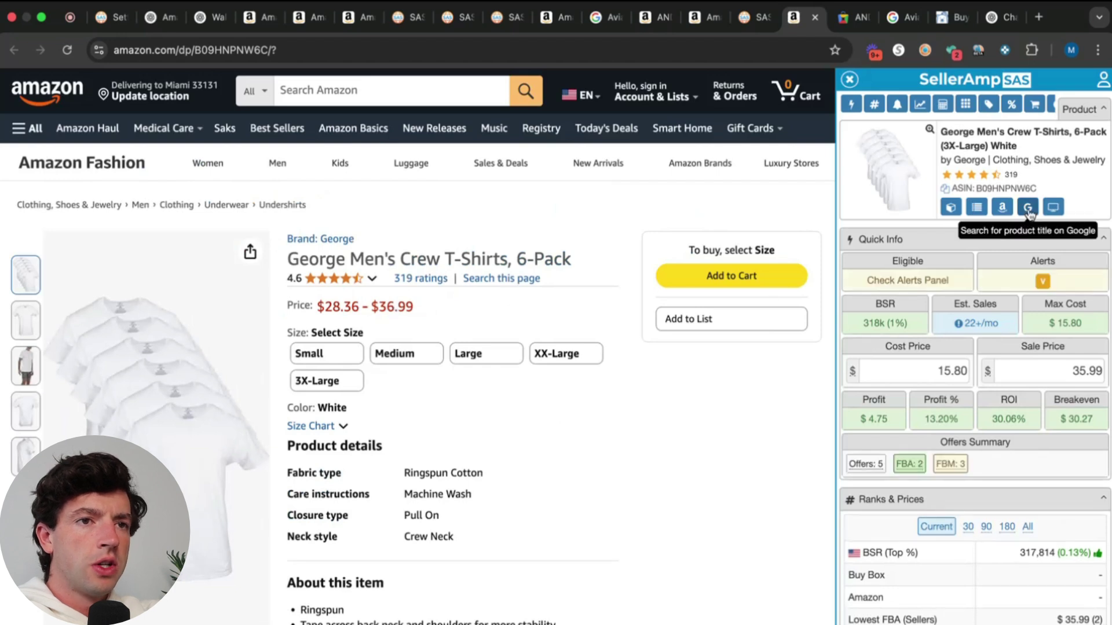
left_click(1028, 208)
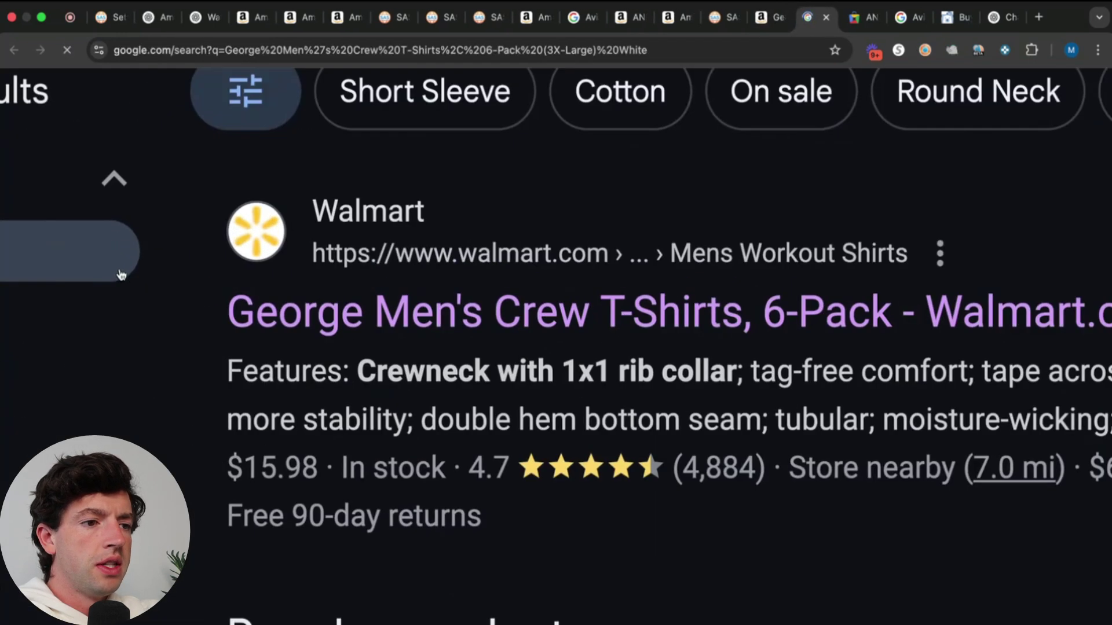
left_click(769, 18)
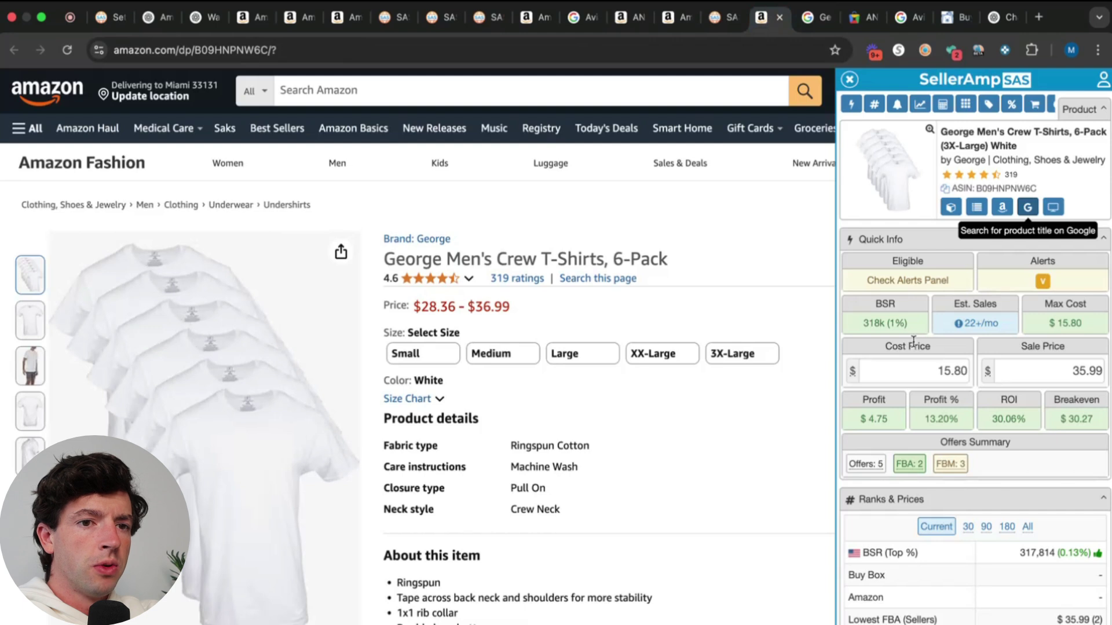
double_click(950, 370)
type("15.98")
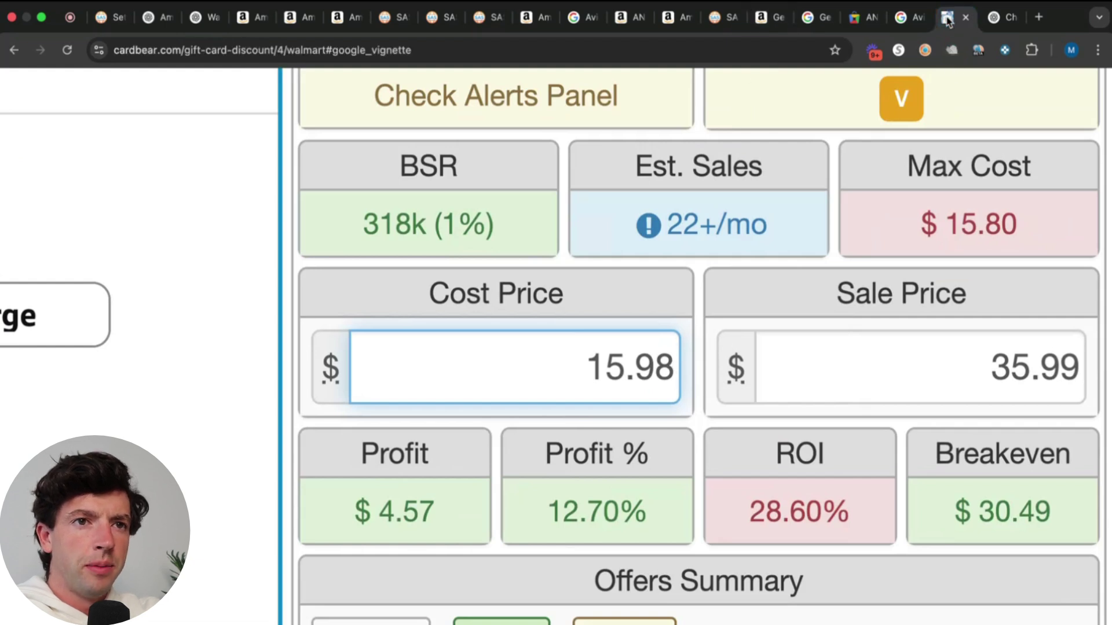
- Check the Walmart gift card discount rate on the CardBear page
left_click(948, 19)
left_click_drag(948, 19, 810, 18)
left_click(554, 338)
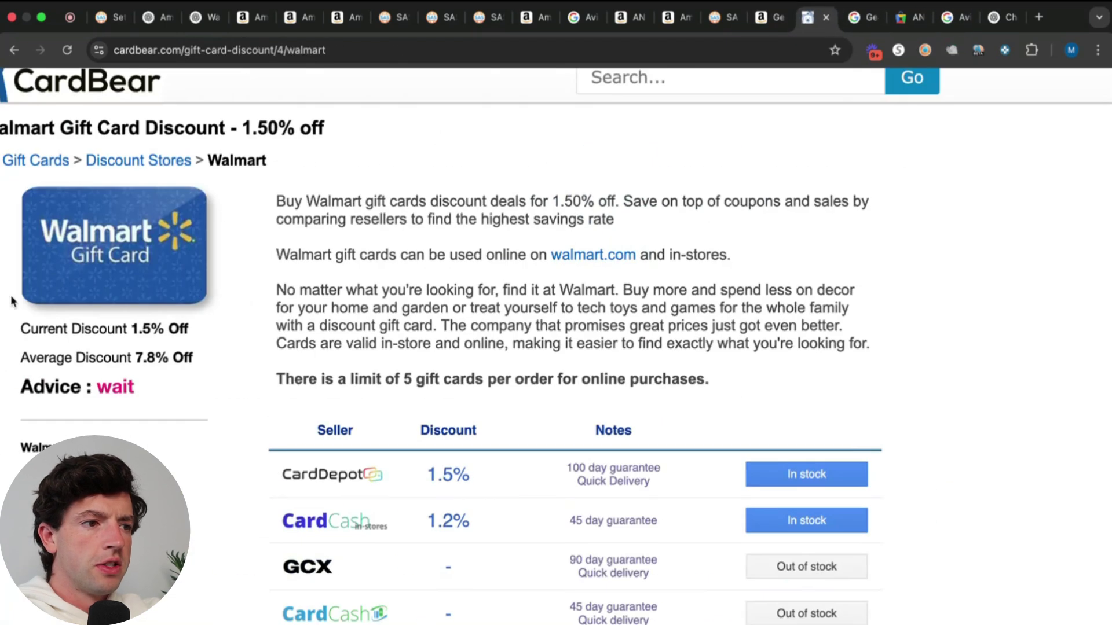
scroll(12, 301, "up", 5)
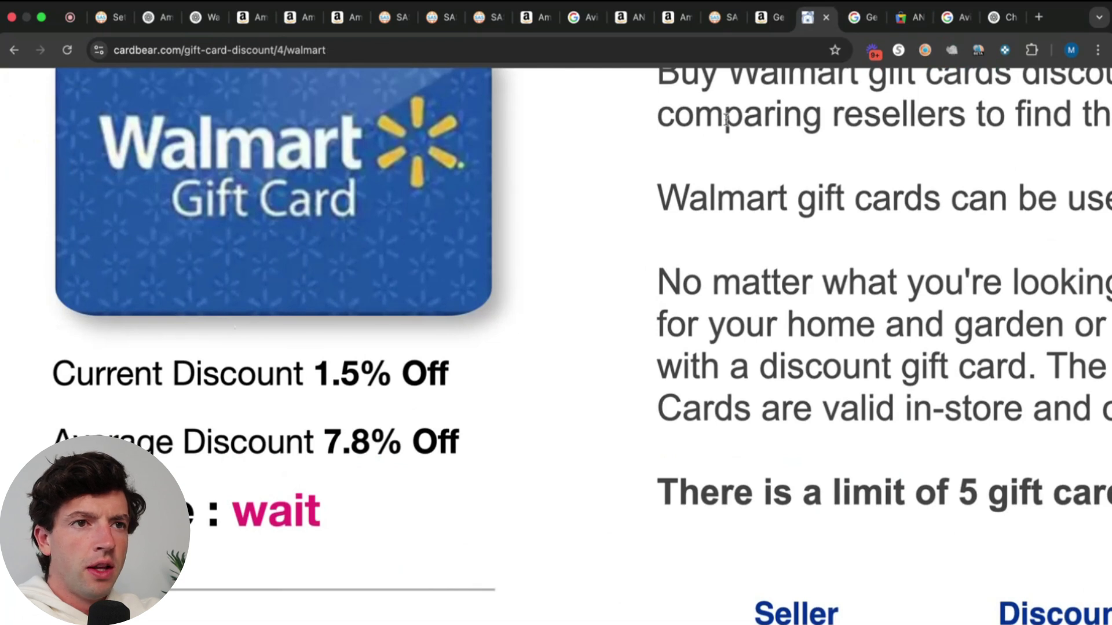
- Append -5% to the T-shirt cost price, lowering it to $15.18 for 35.38% ROI
left_click(767, 23)
left_click(674, 368)
type("-5")
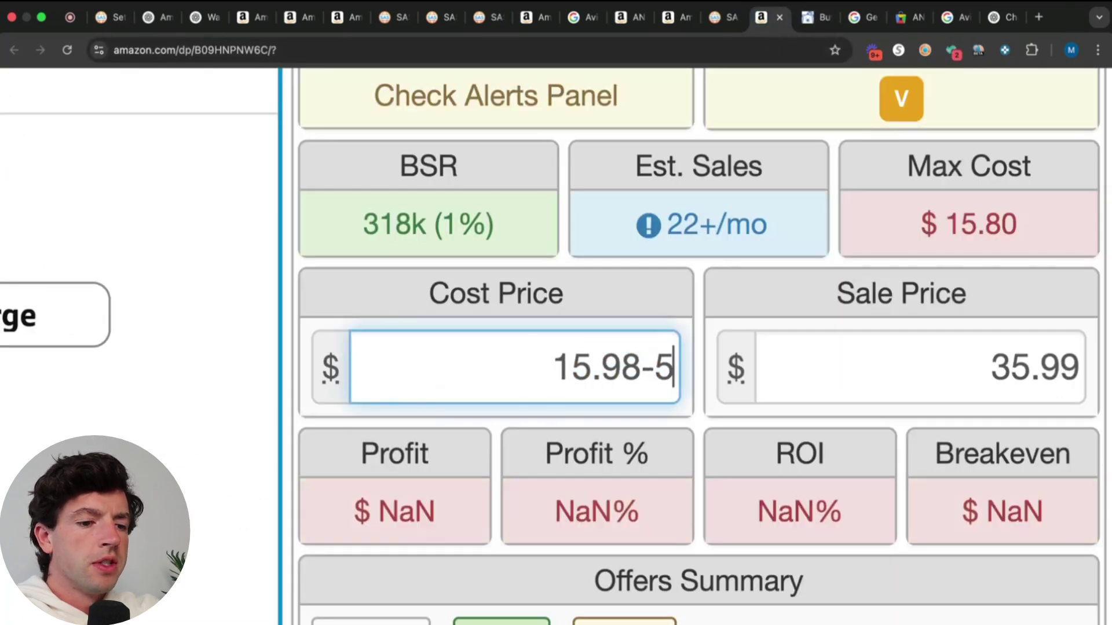
type("%")
key("Return")
scroll(991, 346, "down", 5)
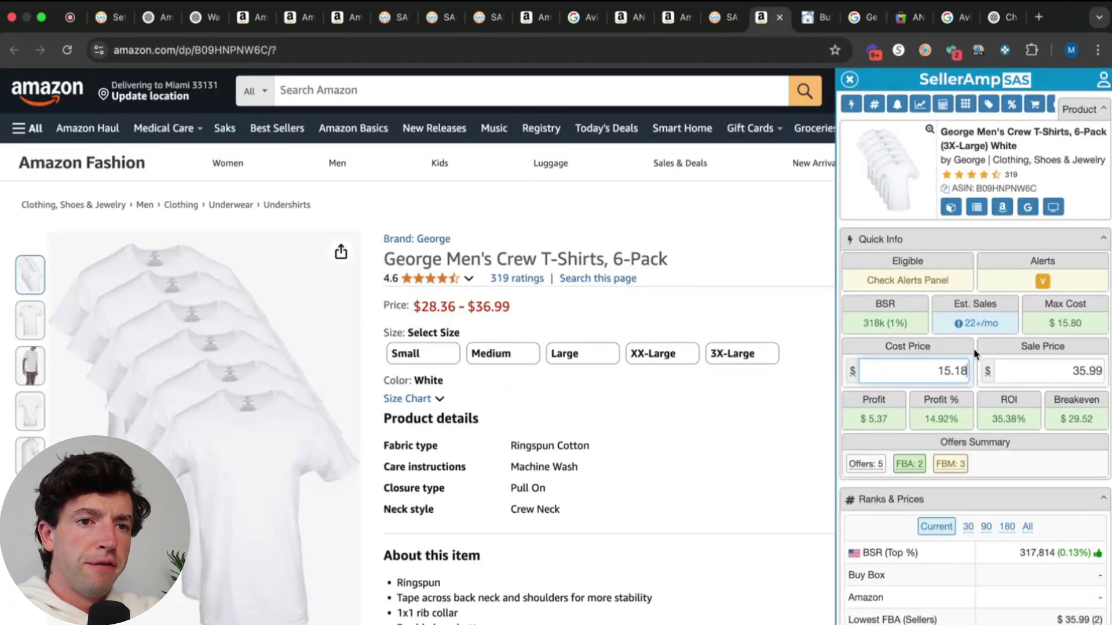
scroll(1020, 337, "up", 5)
left_click_drag(702, 305, 558, 300)
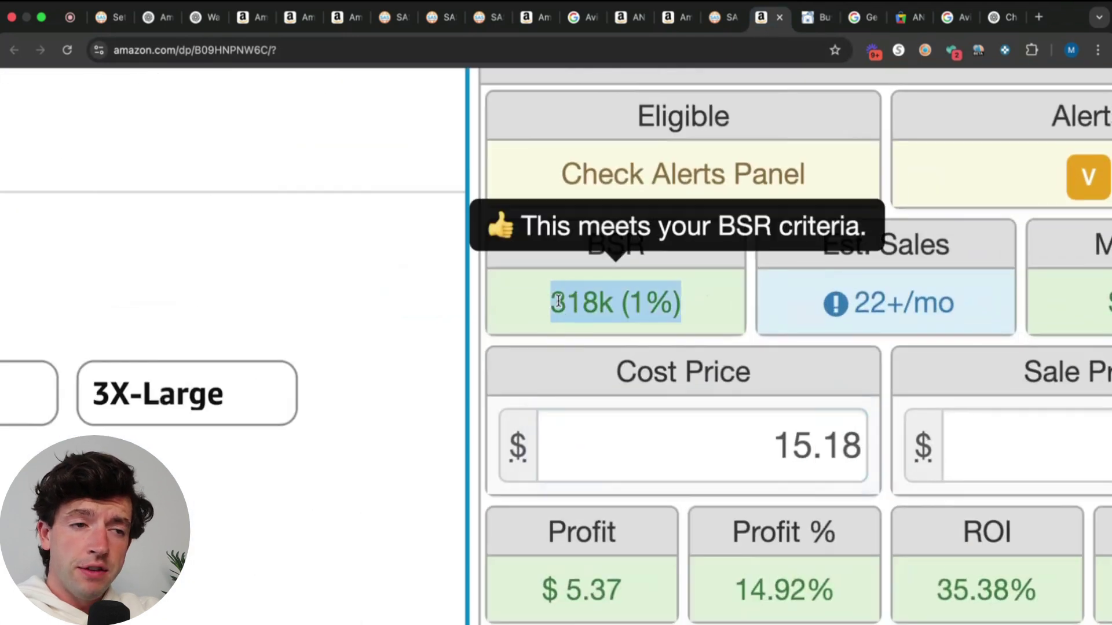
scroll(558, 300, "down", 5)
scroll(556, 303, "down", 2)
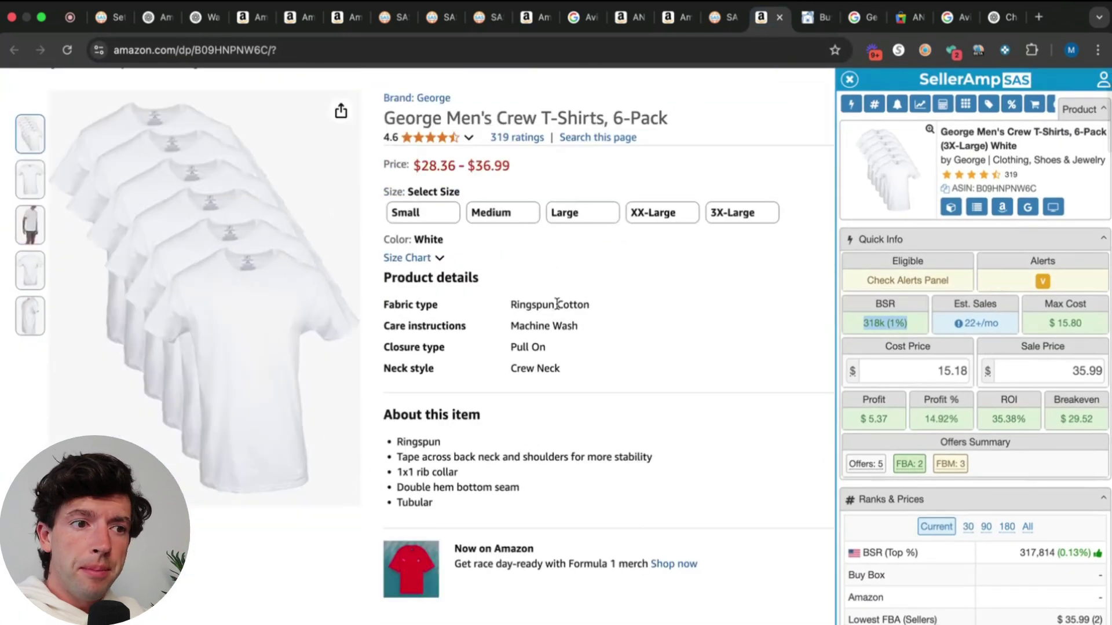
- Set the Keepa chart range to Year to show the T-shirts' price and sales-rank history
scroll(557, 305, "down", 6)
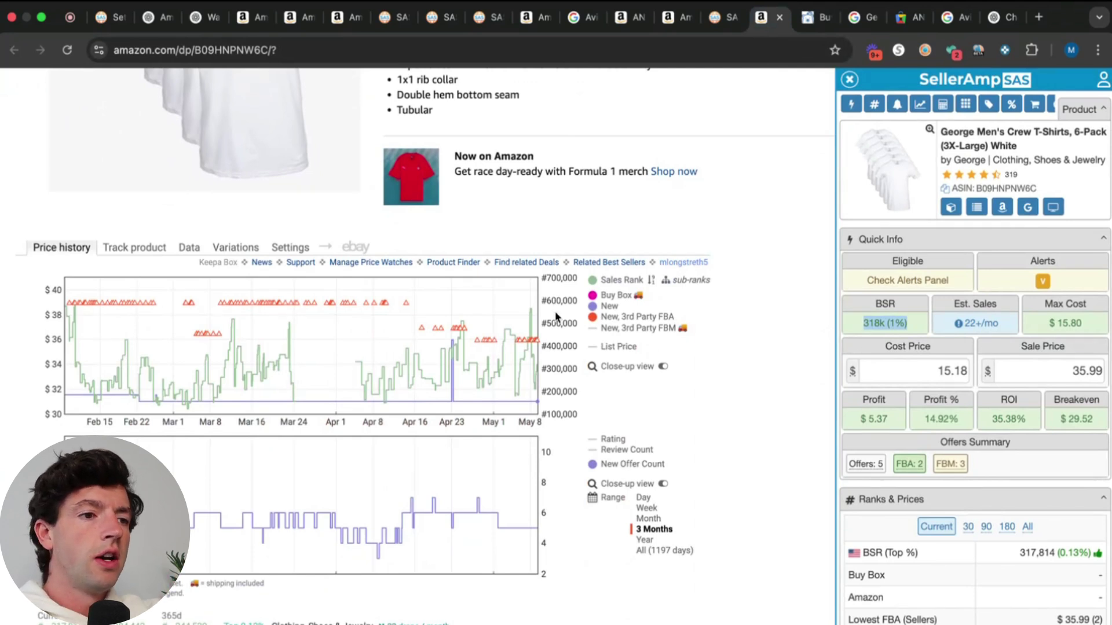
left_click(647, 542)
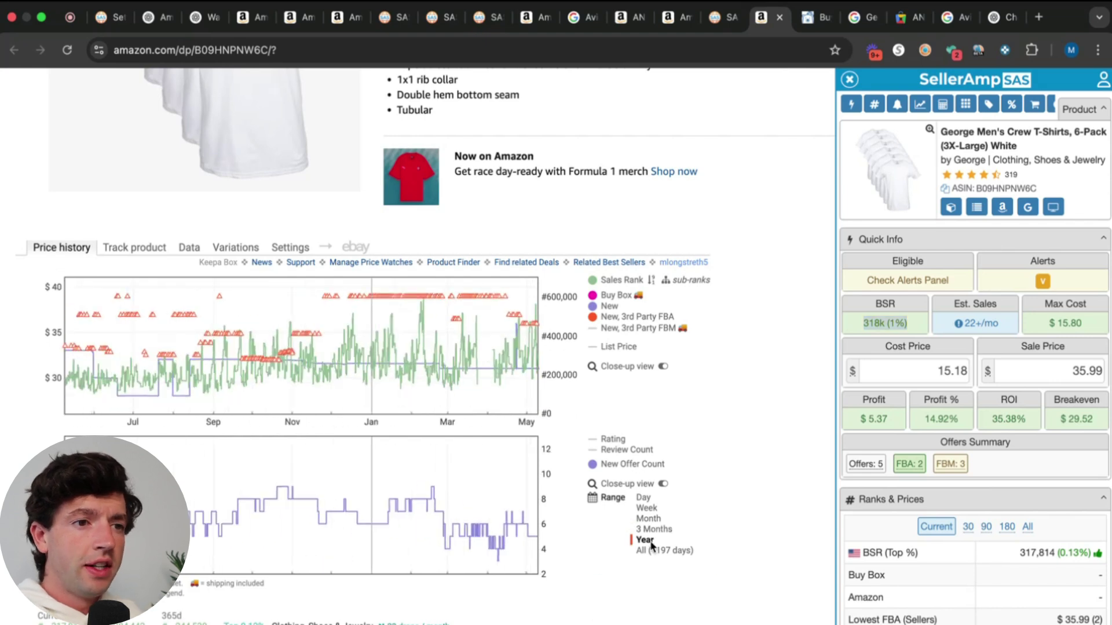
mouse_move(524, 328)
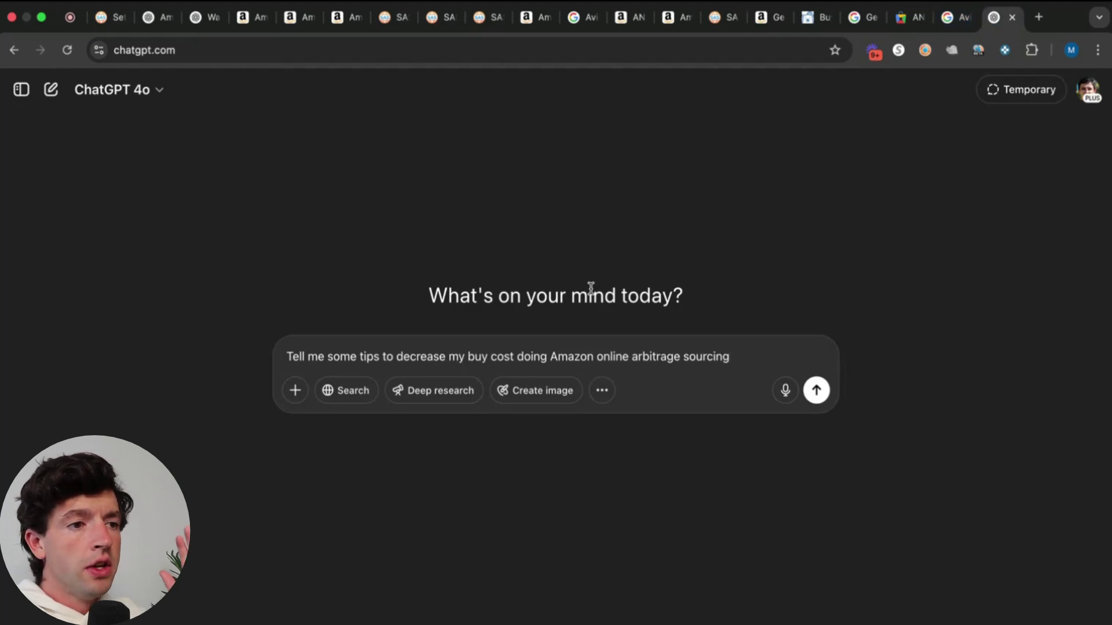
- Send the buy-cost question and read through ChatGPT's tips, including discounted gift cards
key("Return")
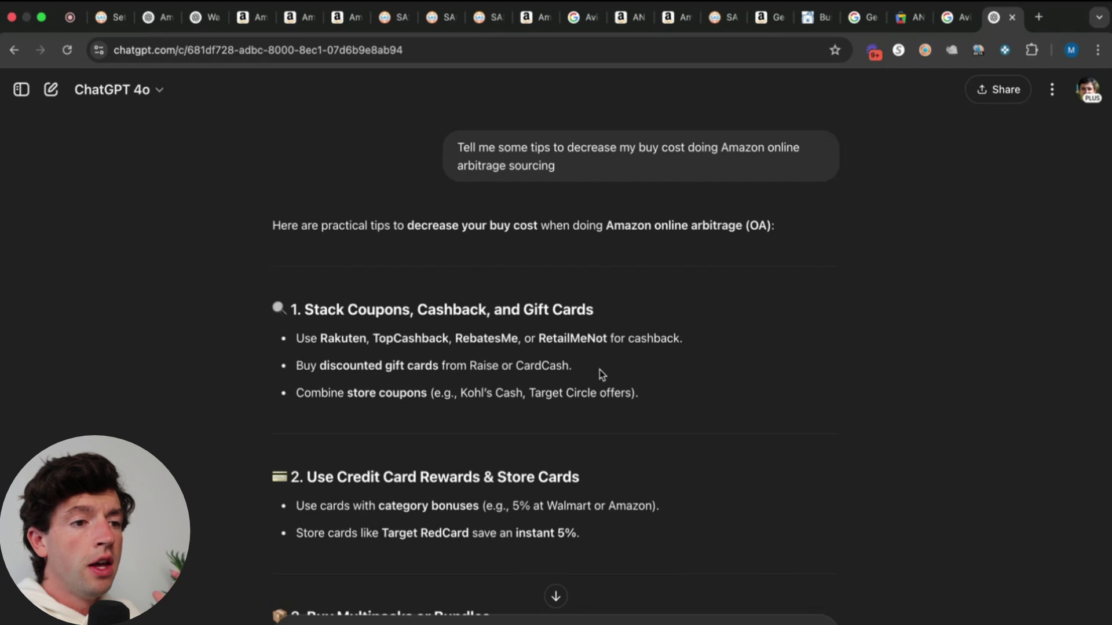
left_click_drag(296, 365, 566, 373)
left_click(570, 372)
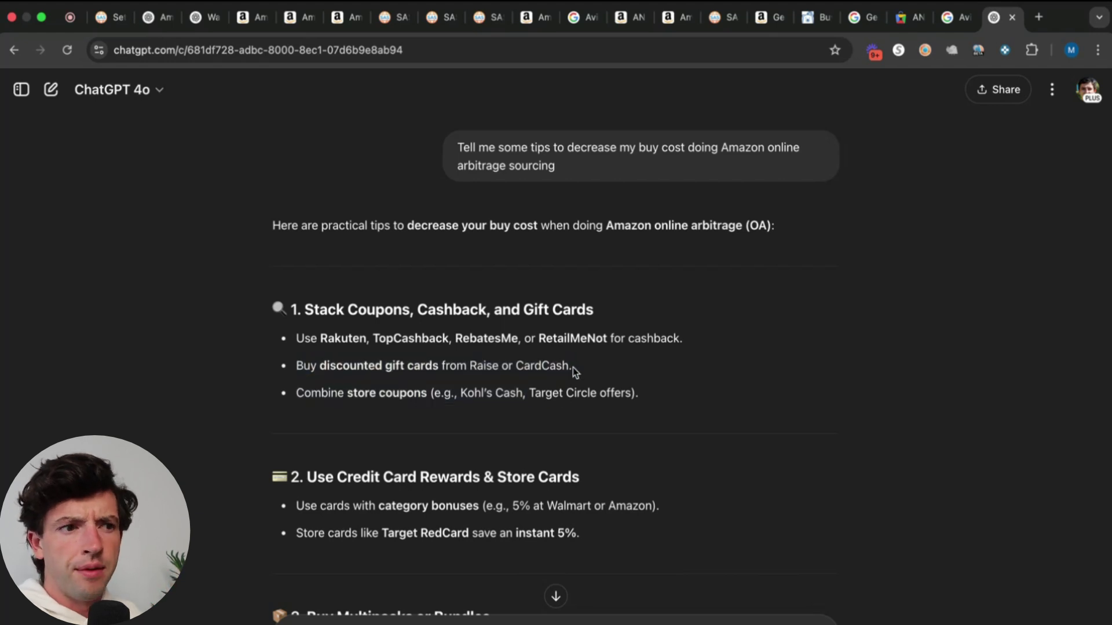
scroll(575, 372, "down", 1)
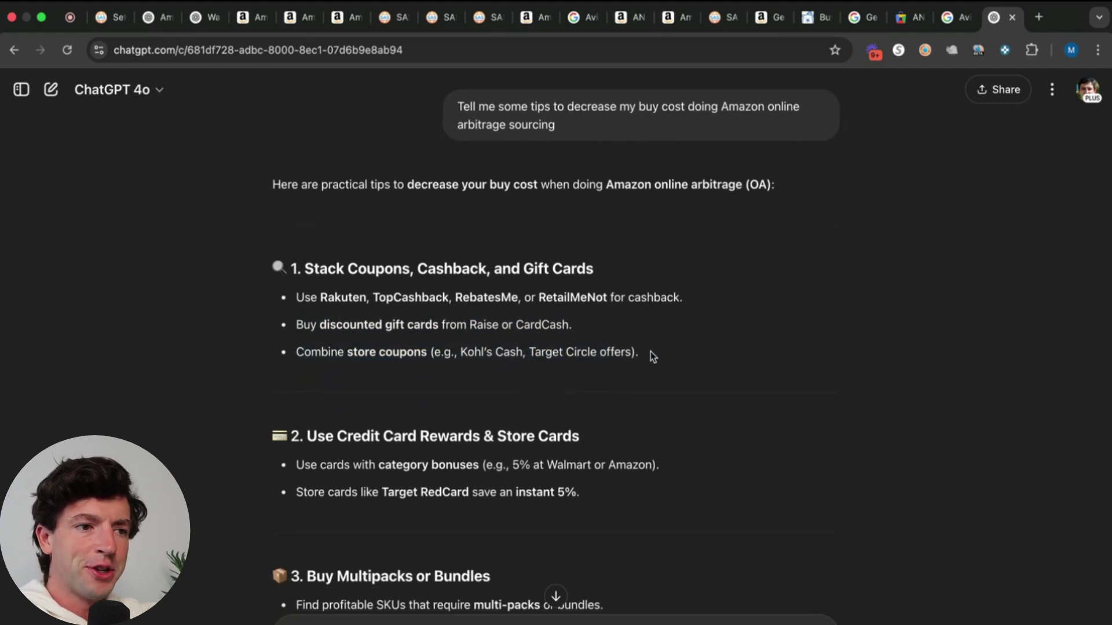
scroll(651, 352, "down", 1)
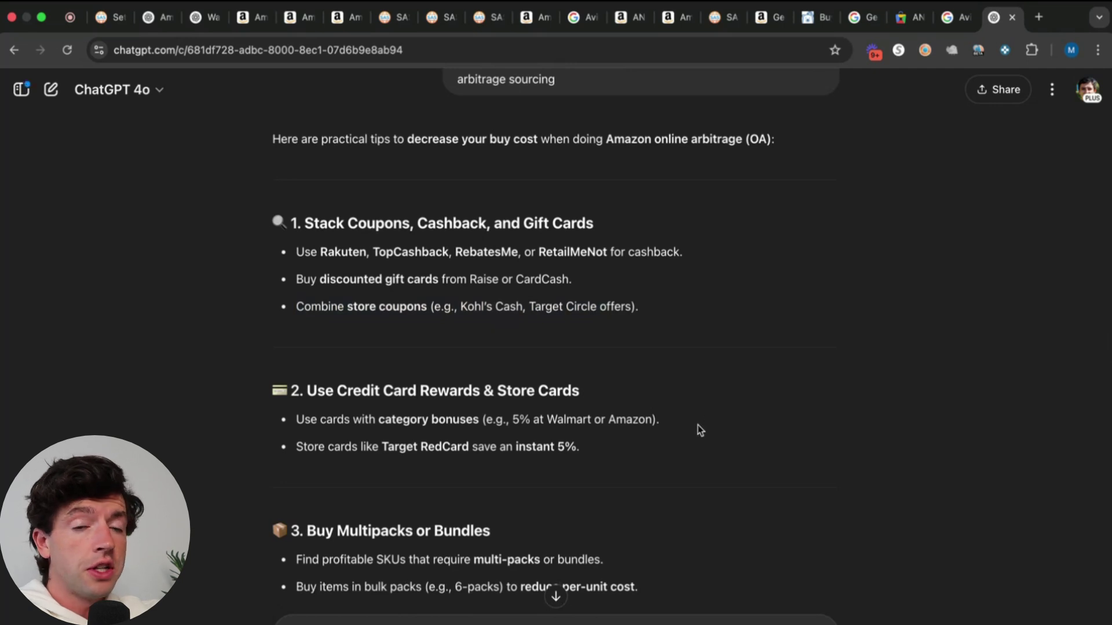
scroll(560, 416, "down", 3)
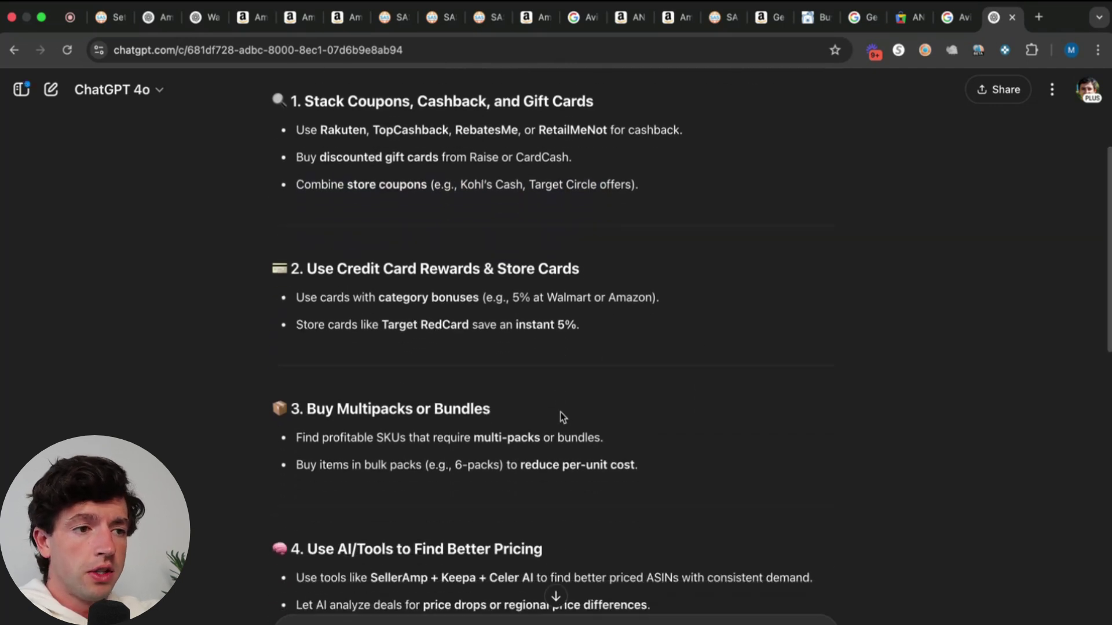
scroll(561, 417, "down", 8)
left_click_drag(507, 94, 300, 92)
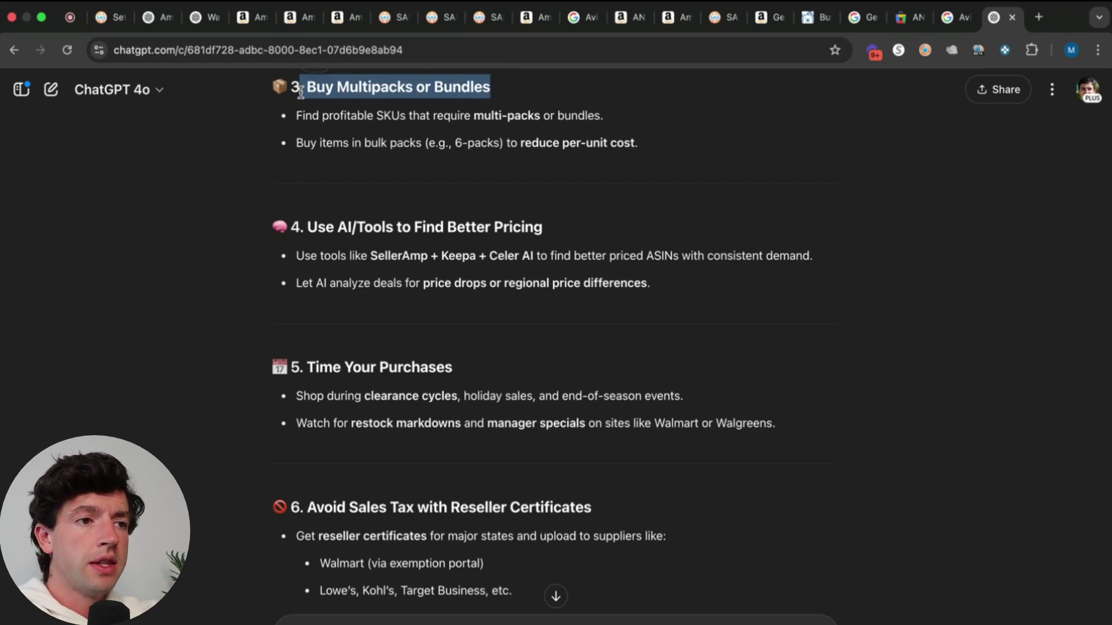
left_click(473, 259)
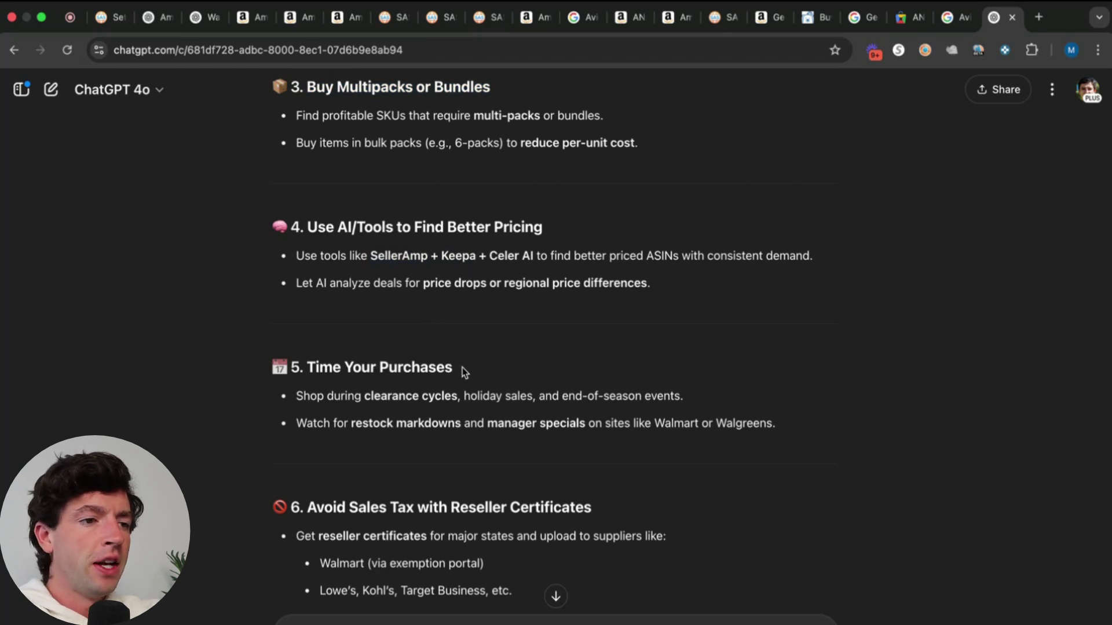
left_click_drag(462, 367, 305, 367)
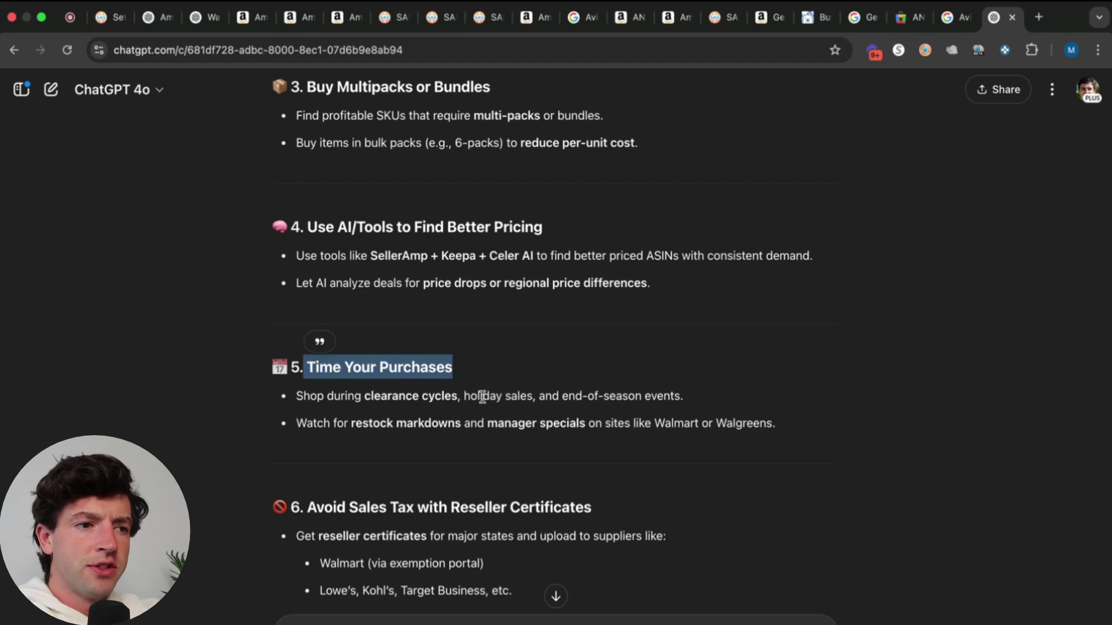
left_click_drag(372, 423, 445, 420)
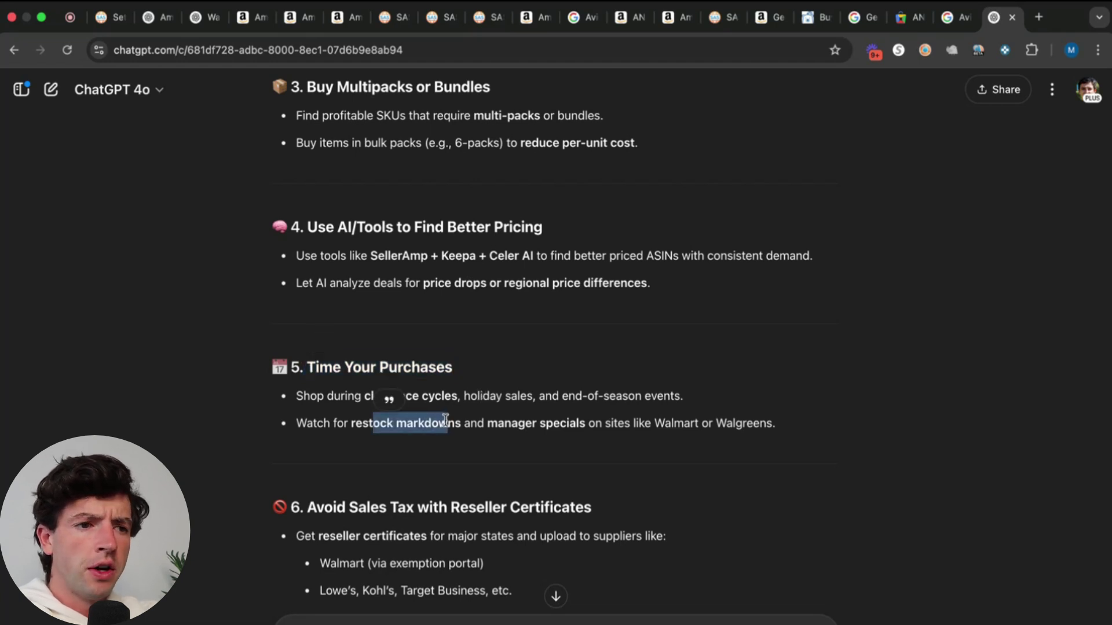